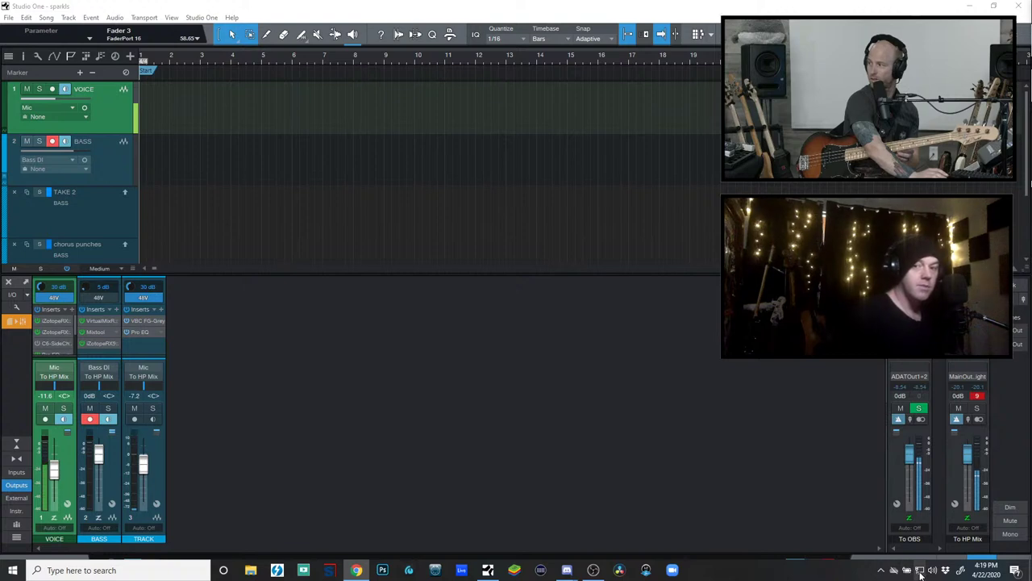
# Lower the Windows playback volume of the Main OUT (PreSonus Quantum) device slightly
pyautogui.click(920, 571)
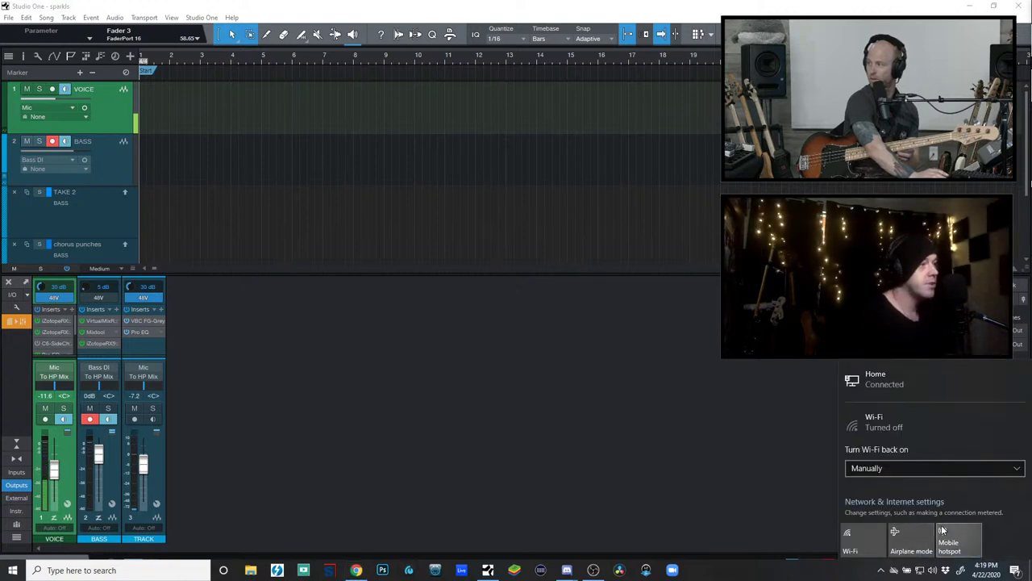
pyautogui.click(933, 569)
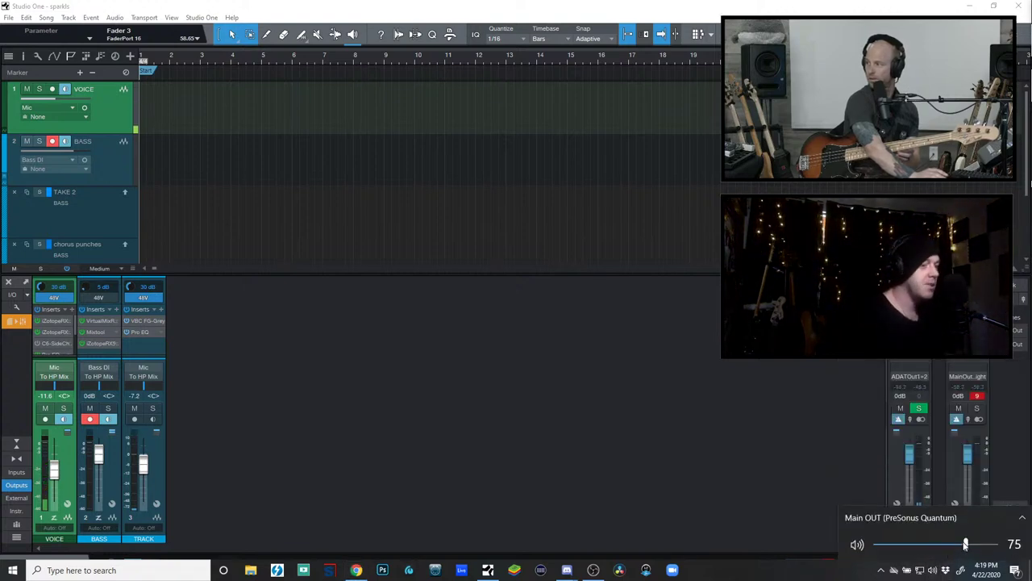
pyautogui.moveTo(964, 546); pyautogui.dragTo(954, 545)
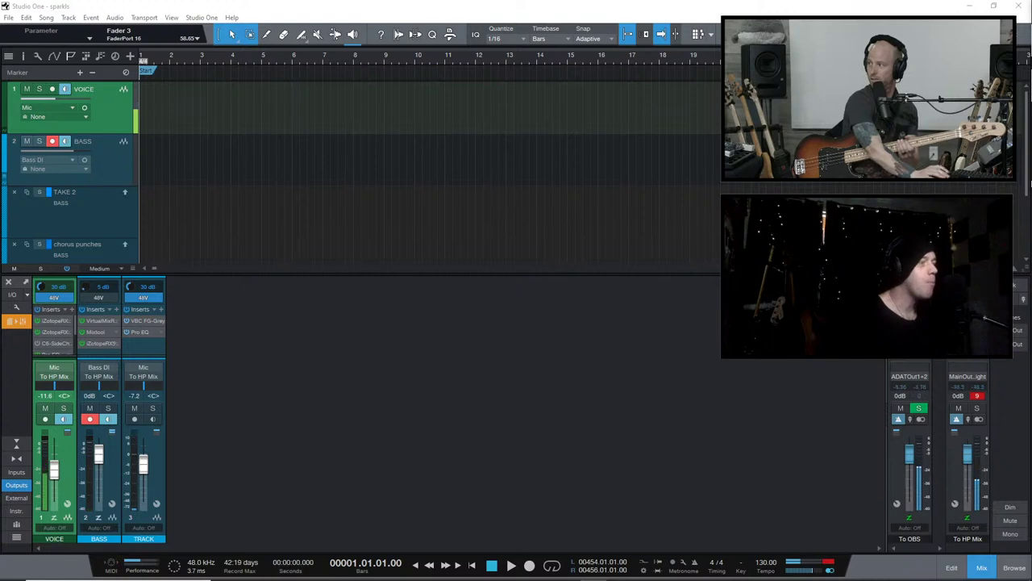
# Adjust the Windows playback volume of Main OUT (PreSonus Quantum) up and down, leaving it at 42
pyautogui.moveTo(882, 572)
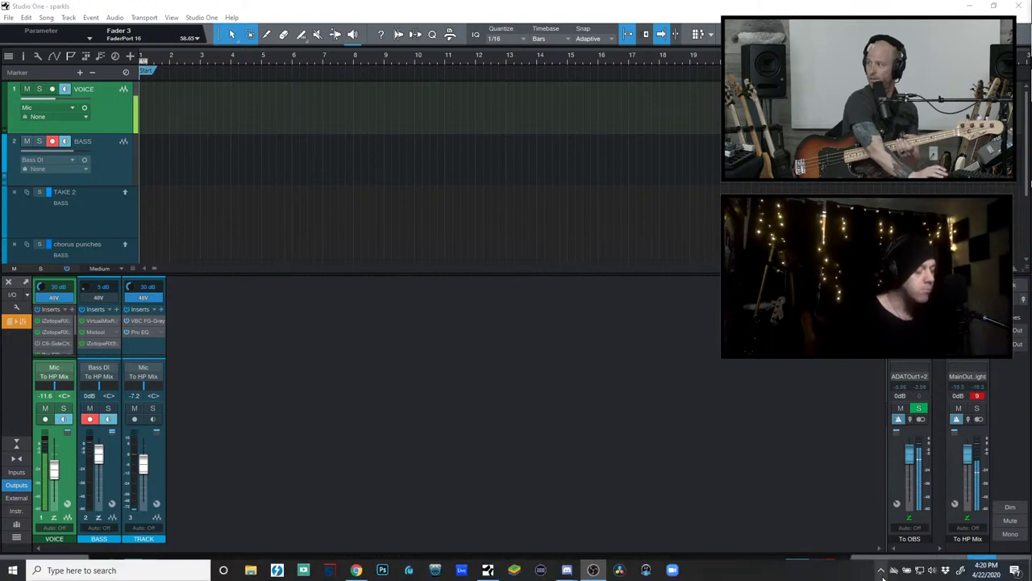
pyautogui.click(933, 570)
pyautogui.click(912, 545)
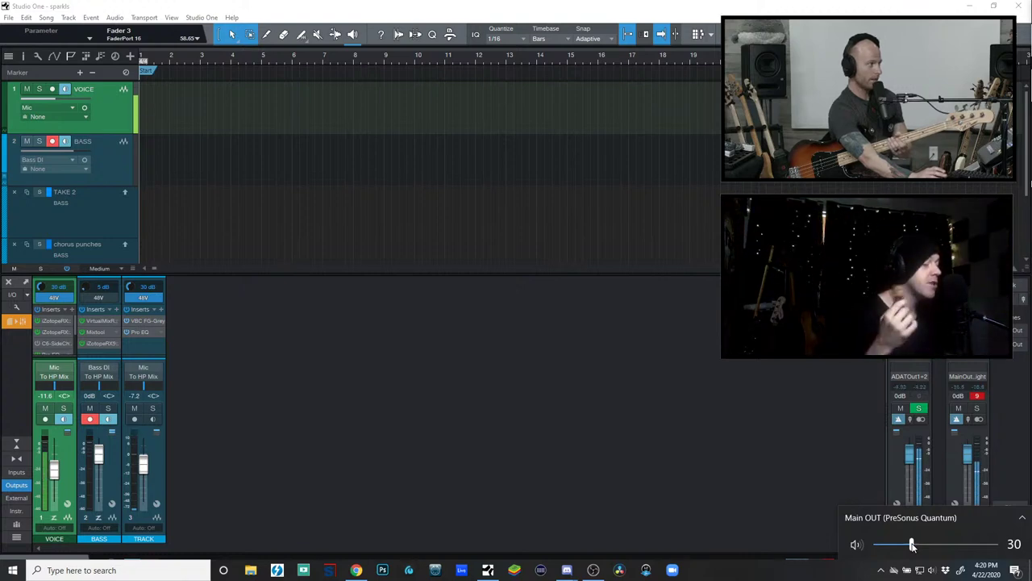
pyautogui.moveTo(912, 545); pyautogui.dragTo(917, 546)
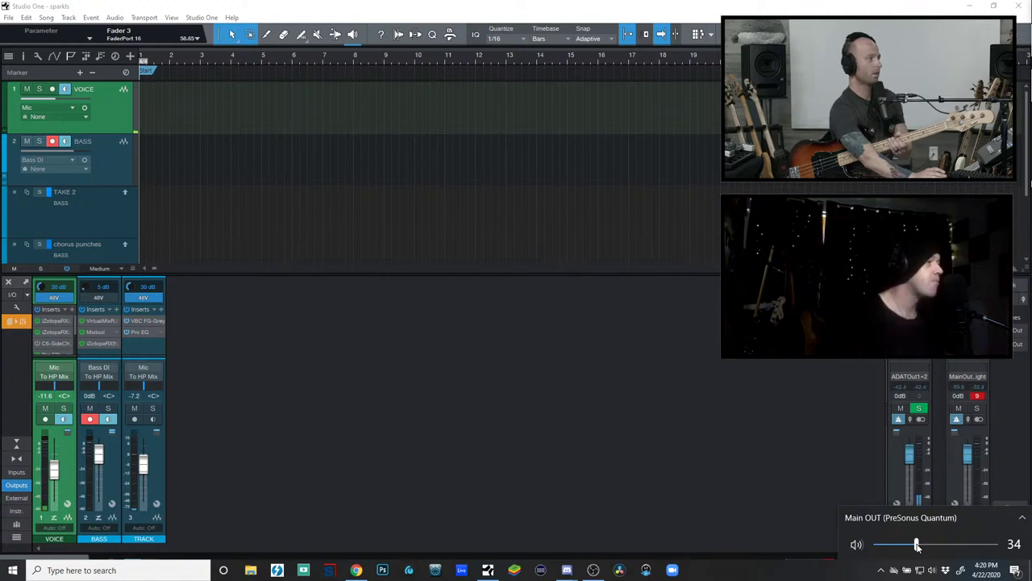
pyautogui.moveTo(917, 546); pyautogui.dragTo(880, 548)
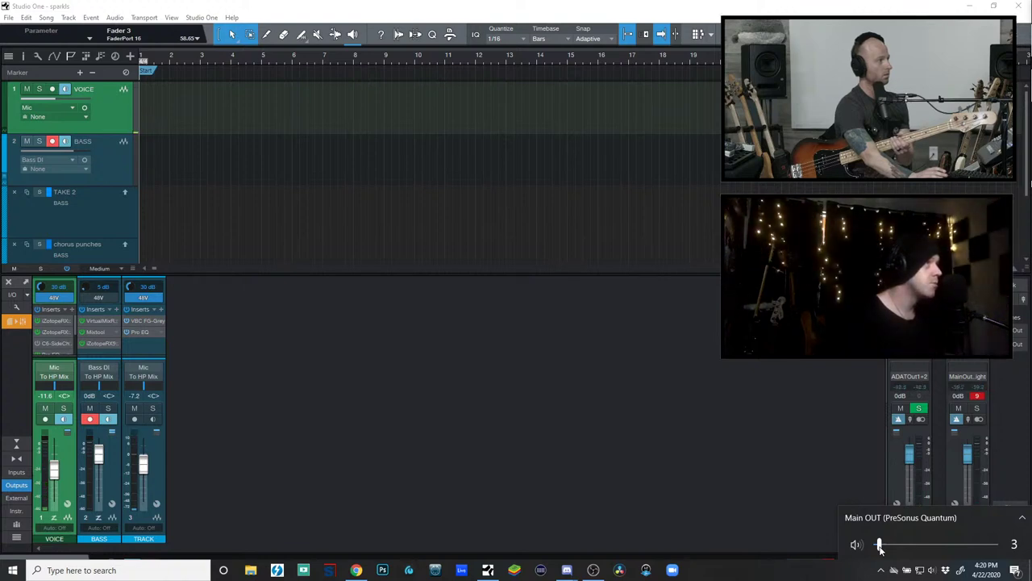
pyautogui.moveTo(881, 548); pyautogui.dragTo(927, 546)
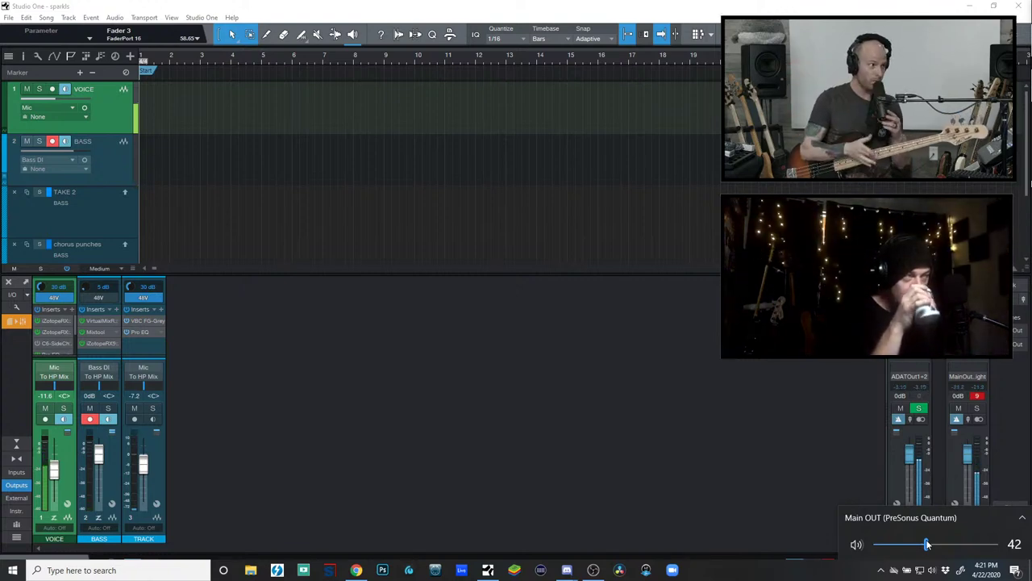
pyautogui.click(773, 443)
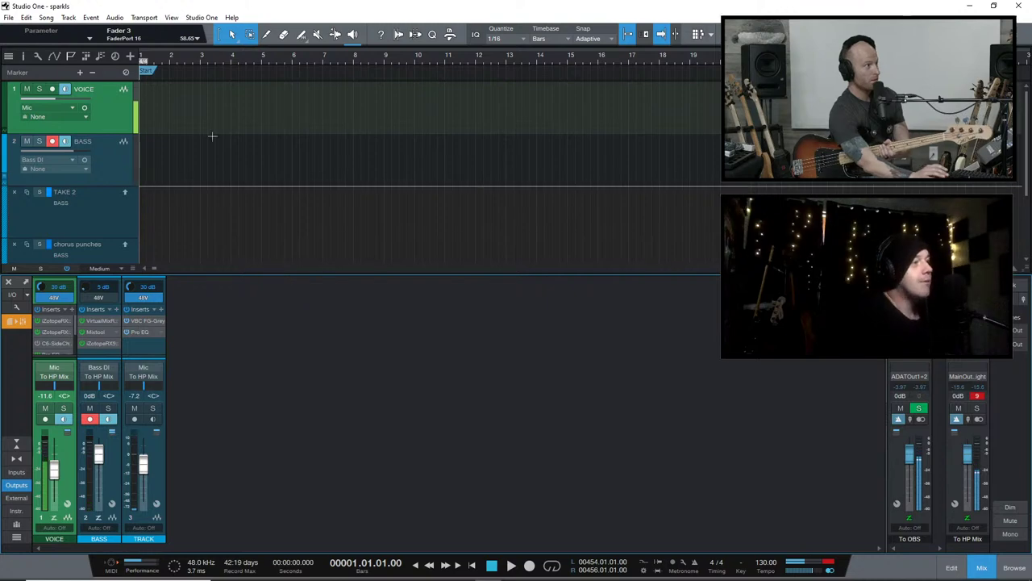
# Select the TRACK track with the drum recording in the arrangement and increase its height
pyautogui.scroll(-3, 241, 173)
pyautogui.click(107, 227)
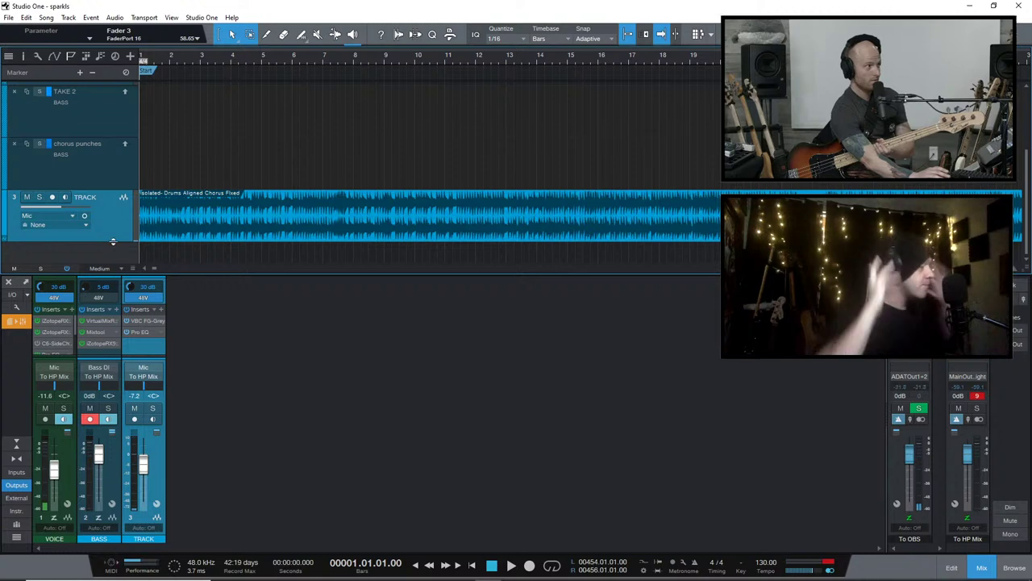
pyautogui.moveTo(112, 240); pyautogui.dragTo(112, 258)
pyautogui.scroll(-1, 238, 216)
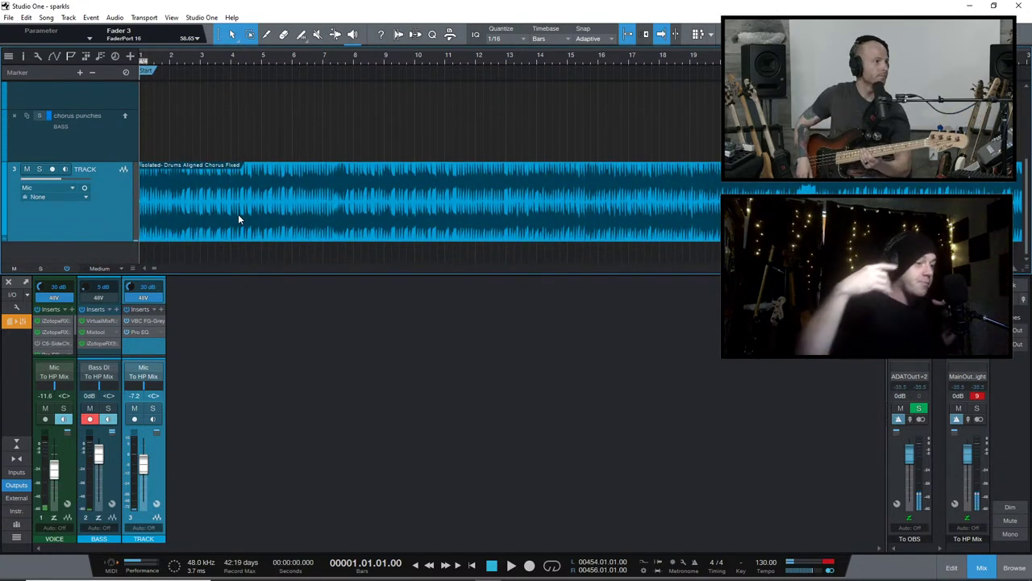
pyautogui.hotkey('alt', 'Tab')
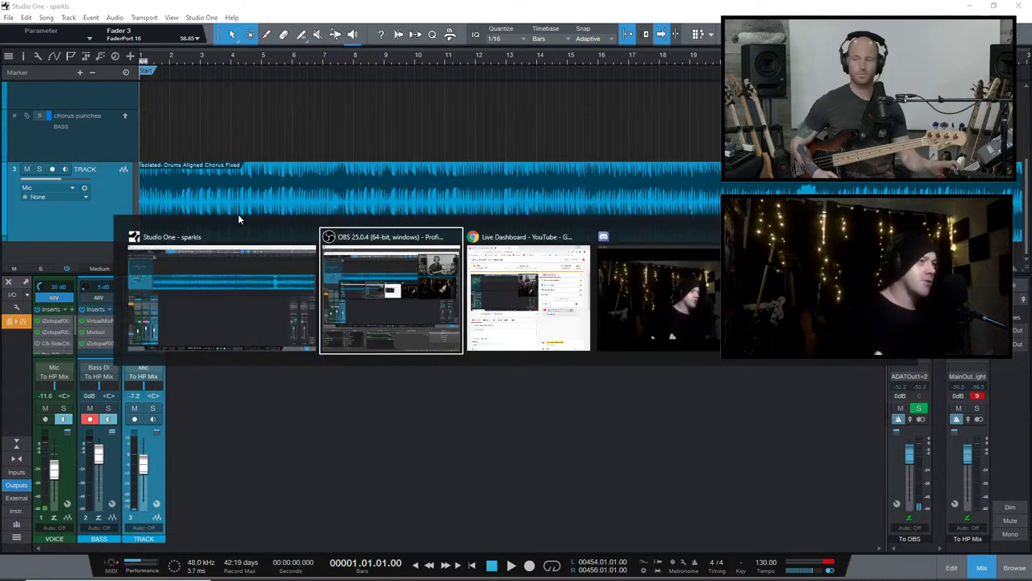
pyautogui.hotkey('alt', 'Tab')
pyautogui.press('Escape')
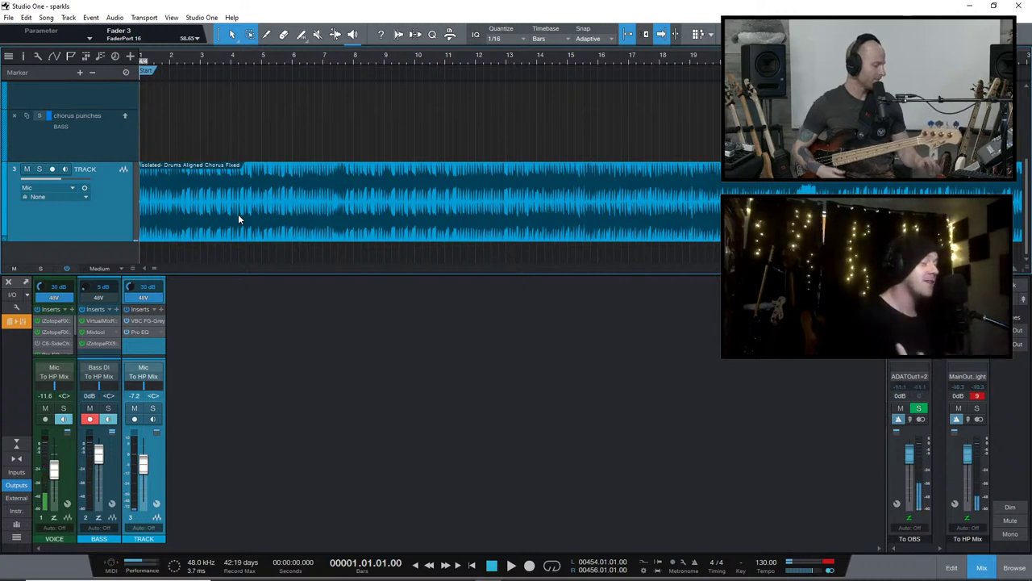
pyautogui.hotkey('alt', 'Tab')
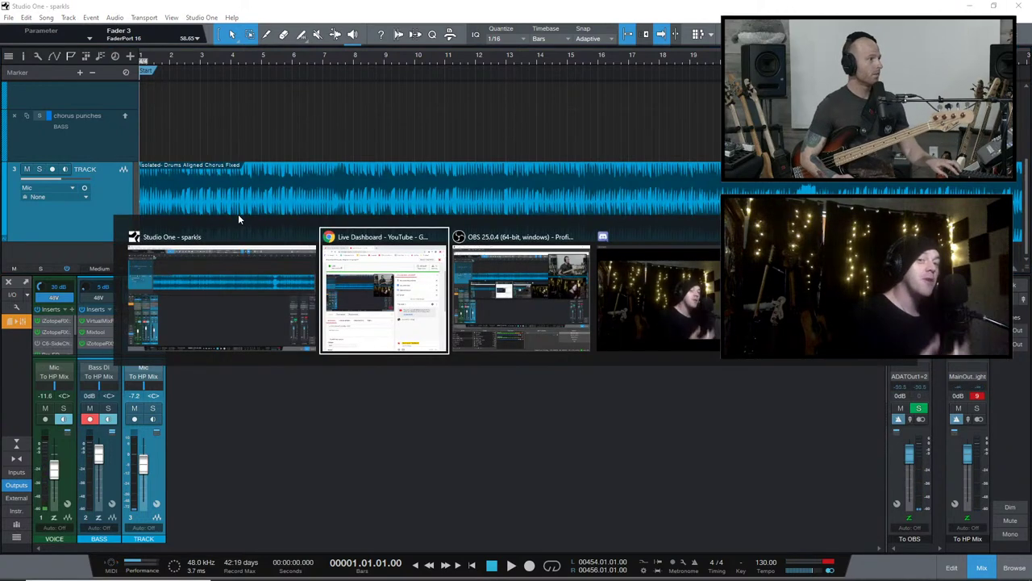
pyautogui.hotkey('alt', 'Tab')
pyautogui.hotkey('alt', 'Tab')
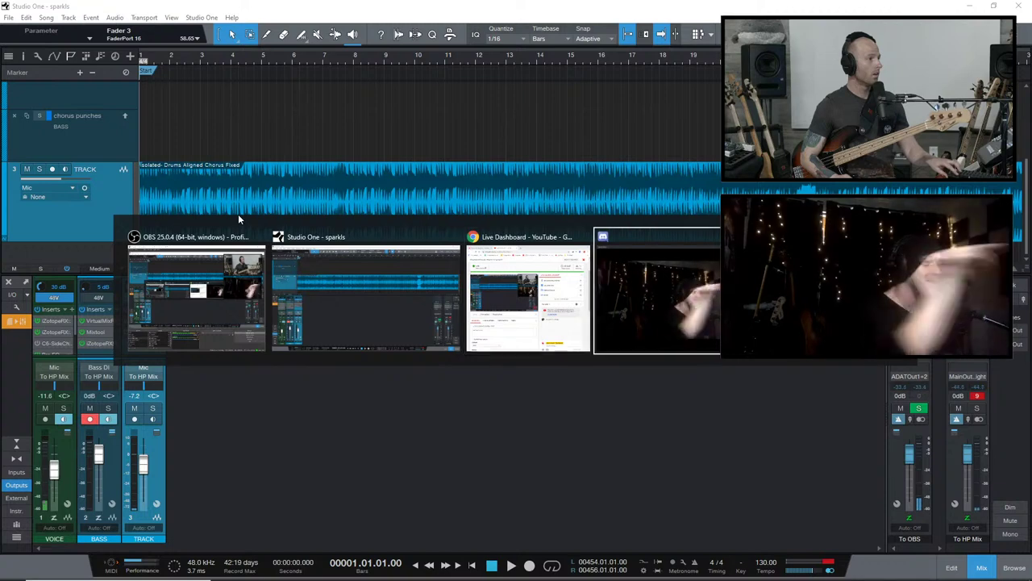
pyautogui.hotkey('alt', 'Tab')
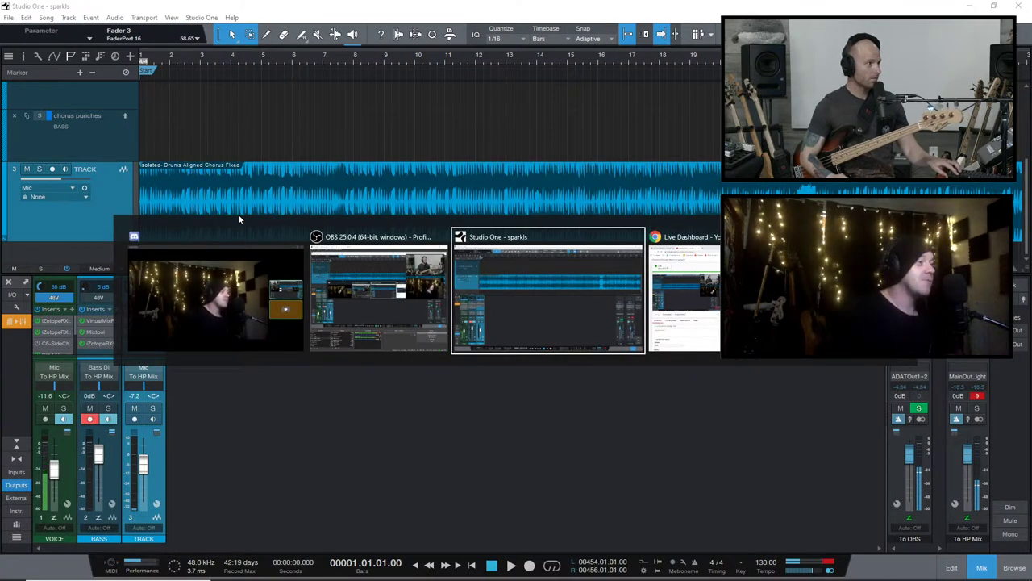
pyautogui.hotkey('alt', 'Tab')
pyautogui.hotkey('alt', 'Tab')
pyautogui.hotkey('alt', 'Tab')
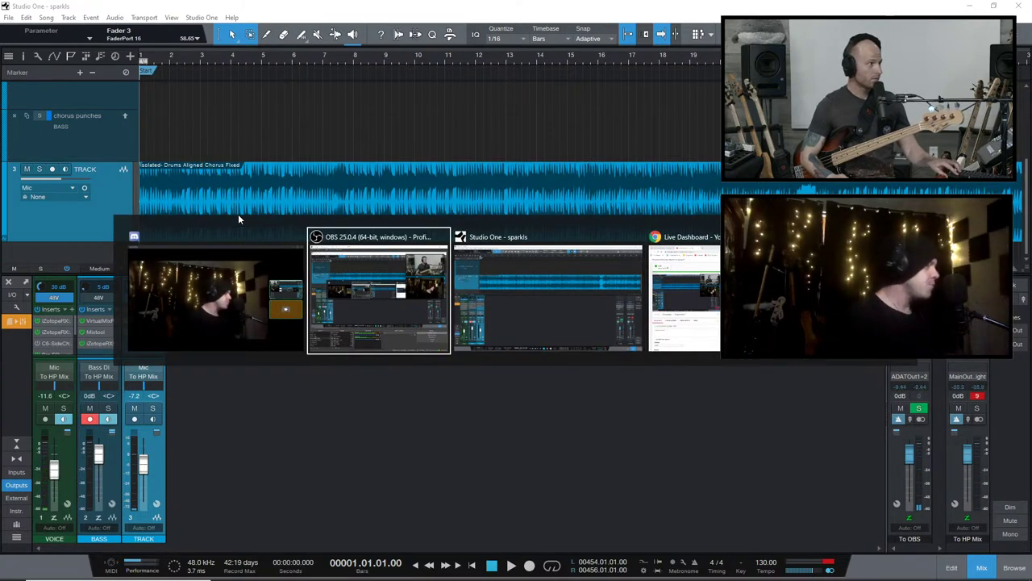
pyautogui.hotkey('alt', 'Tab')
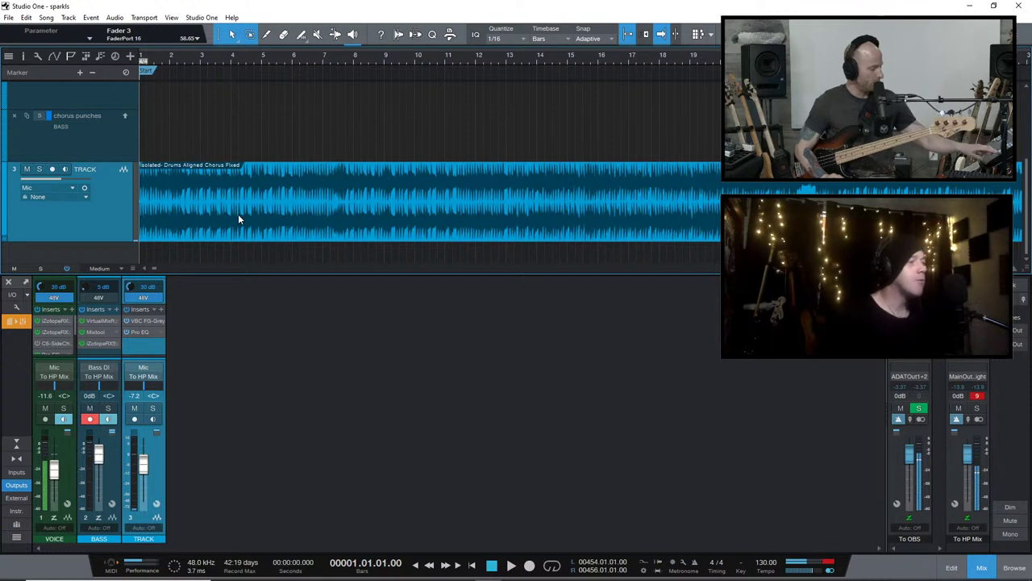
# Play the song from the start twice to check the drum track, stopping playback each time
pyautogui.press('space')
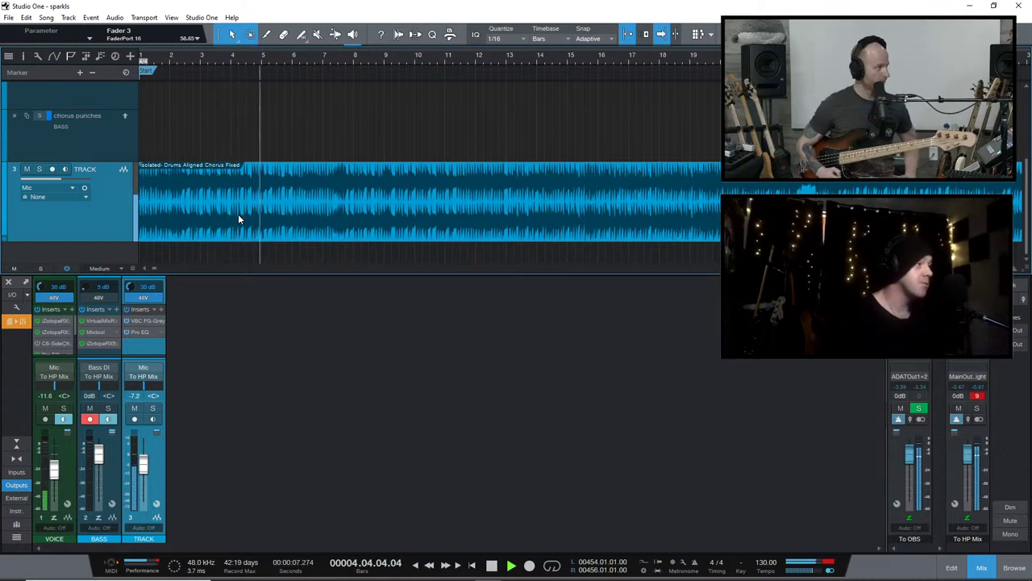
pyautogui.press('space')
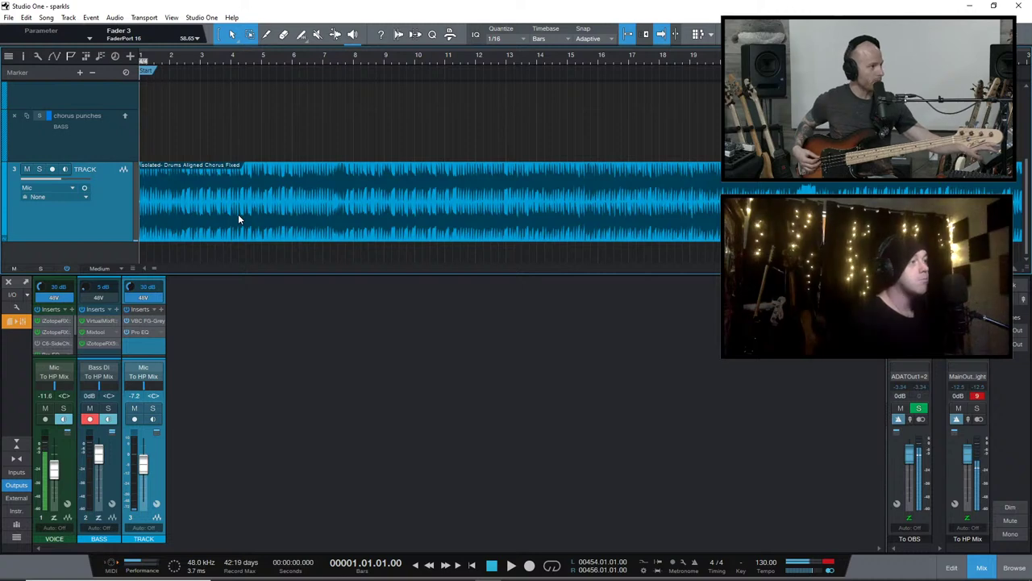
pyautogui.press('space')
pyautogui.press('space')
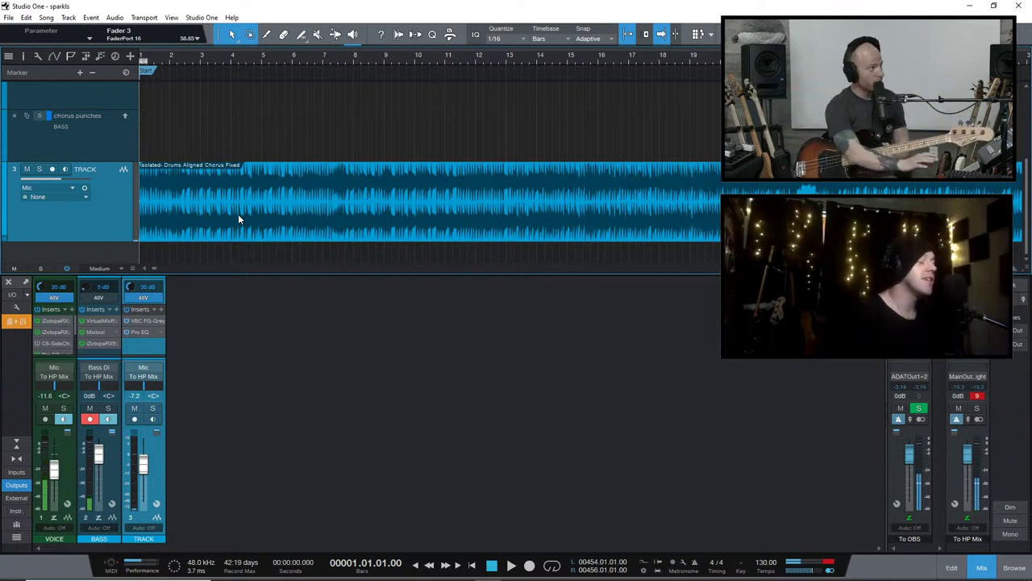
# Raise the Windows playback volume of Main OUT (PreSonus Quantum) to 55
pyautogui.moveTo(827, 574)
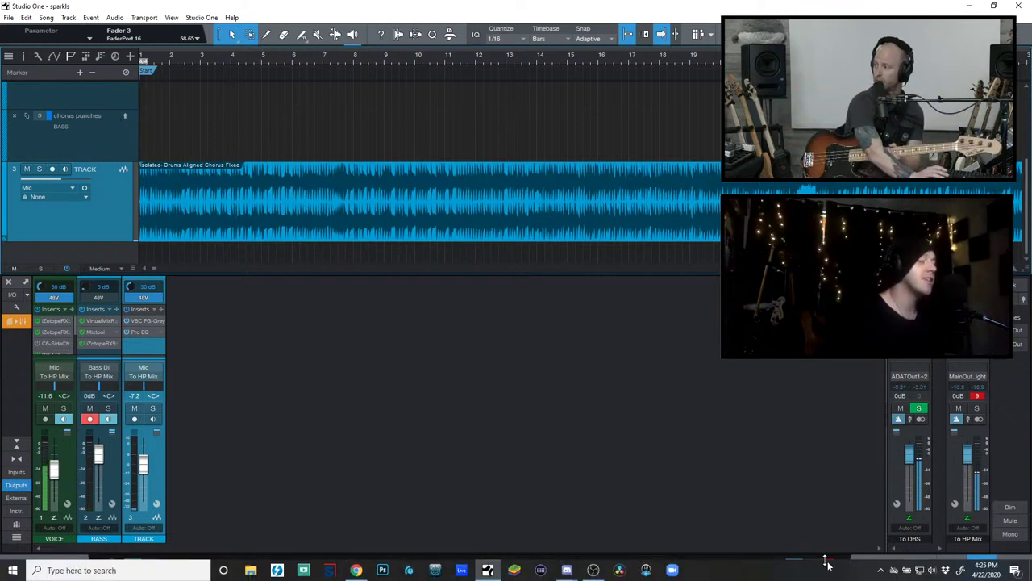
pyautogui.click(931, 569)
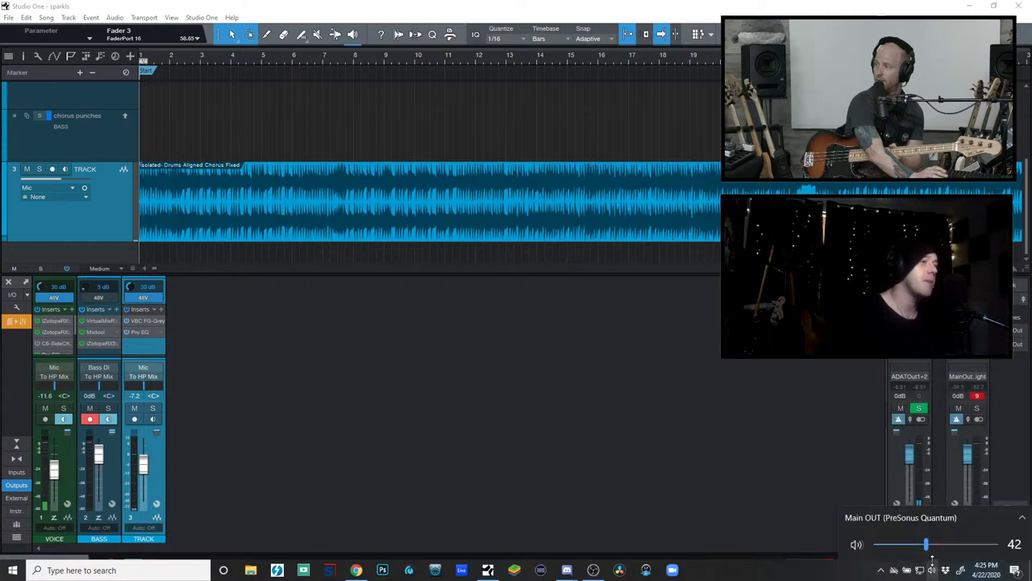
pyautogui.moveTo(927, 545); pyautogui.dragTo(941, 545)
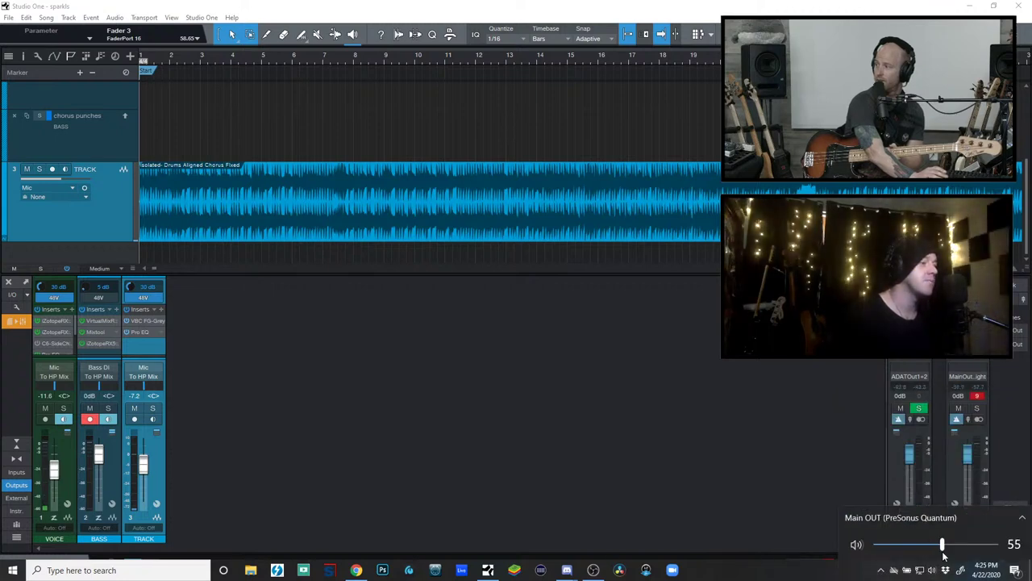
pyautogui.click(807, 469)
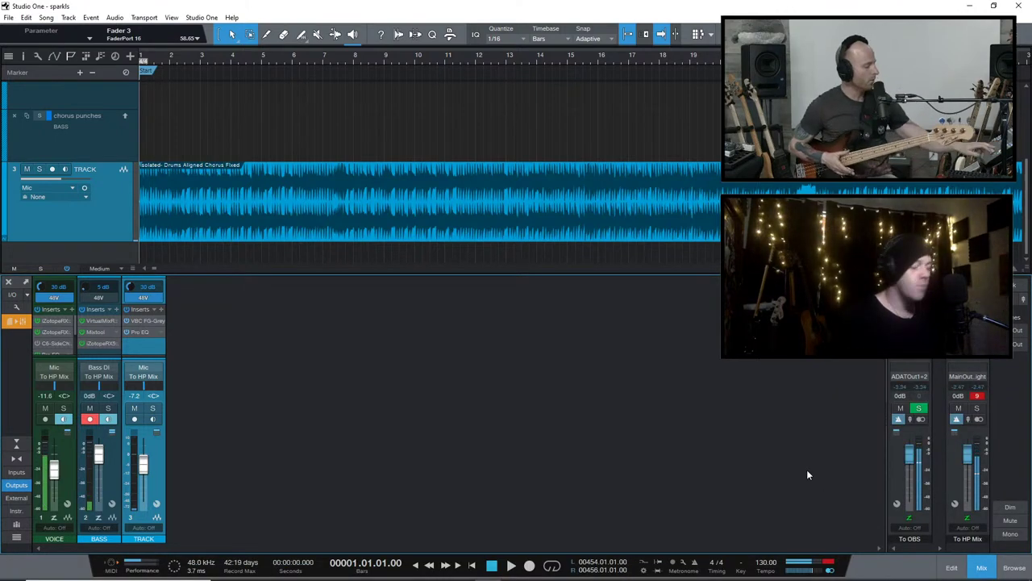
# Play the drum track from bar 1 past bar 23 at the raised system volume and stop playback
pyautogui.press('space')
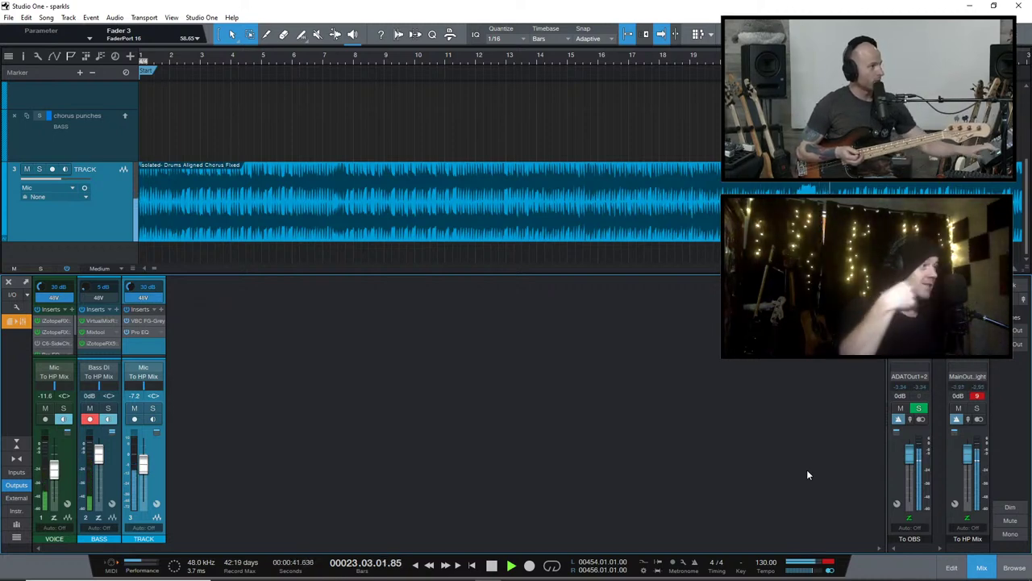
pyautogui.press('space')
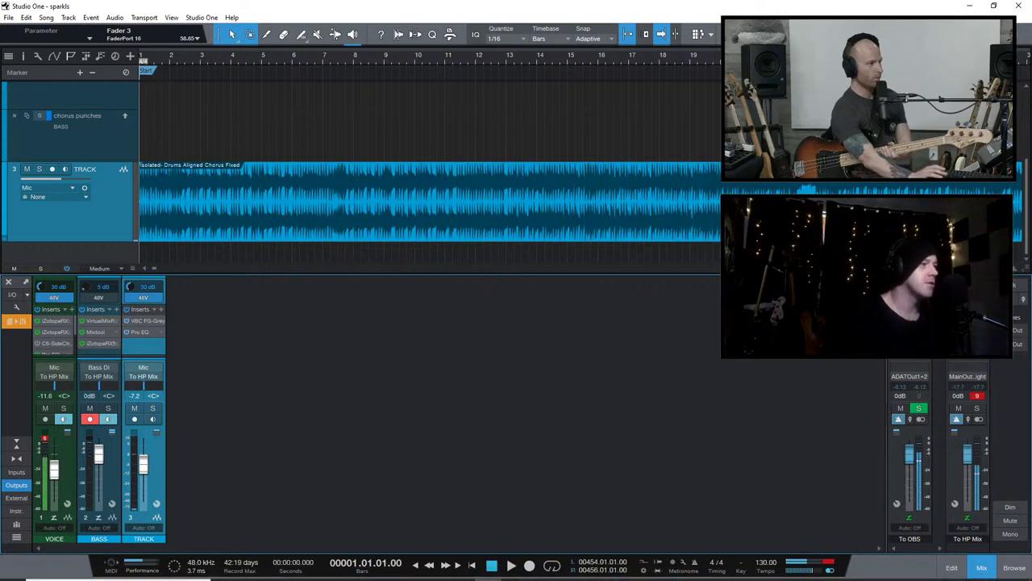
# Bring a new Chrome window over the song and search Google for "speed test"
pyautogui.moveTo(345, 572)
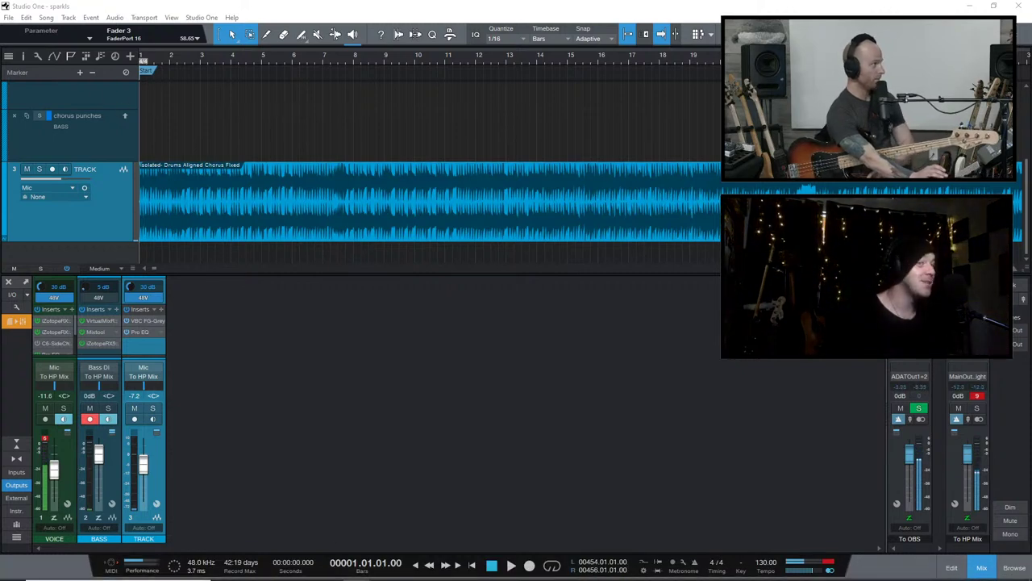
pyautogui.moveTo(1031, 79); pyautogui.dragTo(501, 81)
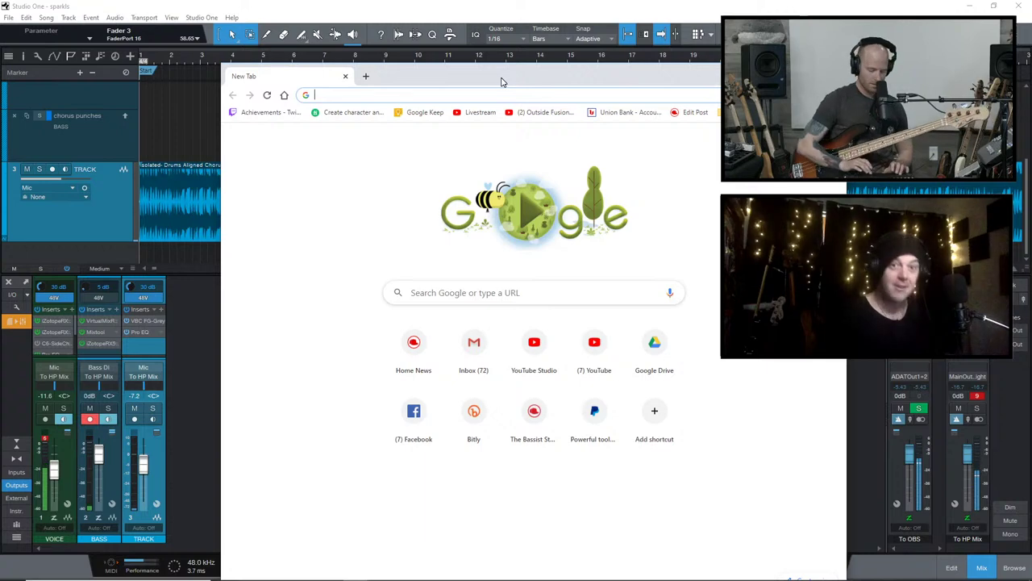
pyautogui.write('SPEED')
pyautogui.press('Return')
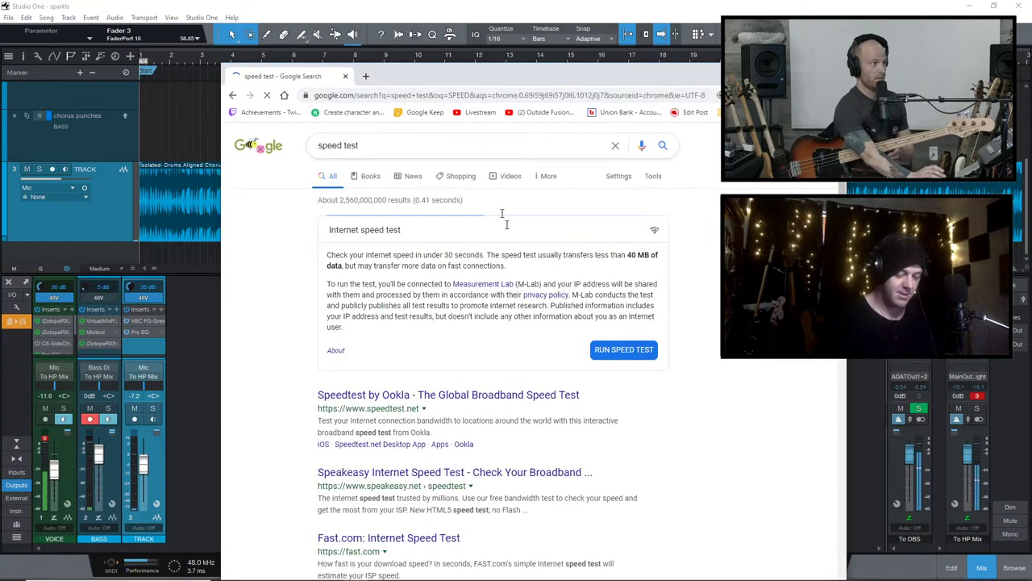
# Run Google's Internet speed test and move the browser window clear of the webcam views
pyautogui.click(617, 350)
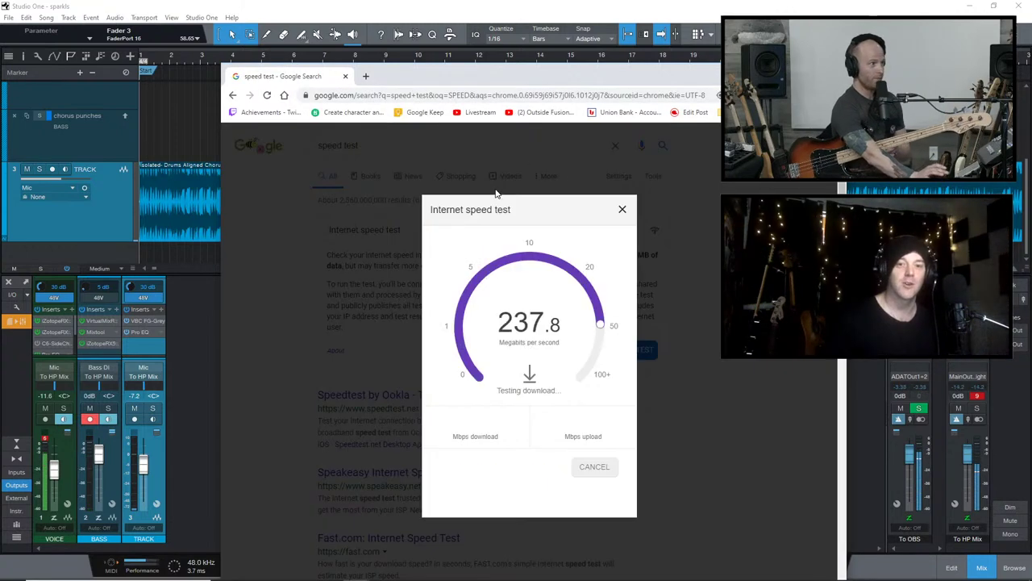
pyautogui.moveTo(496, 72); pyautogui.dragTo(360, 43)
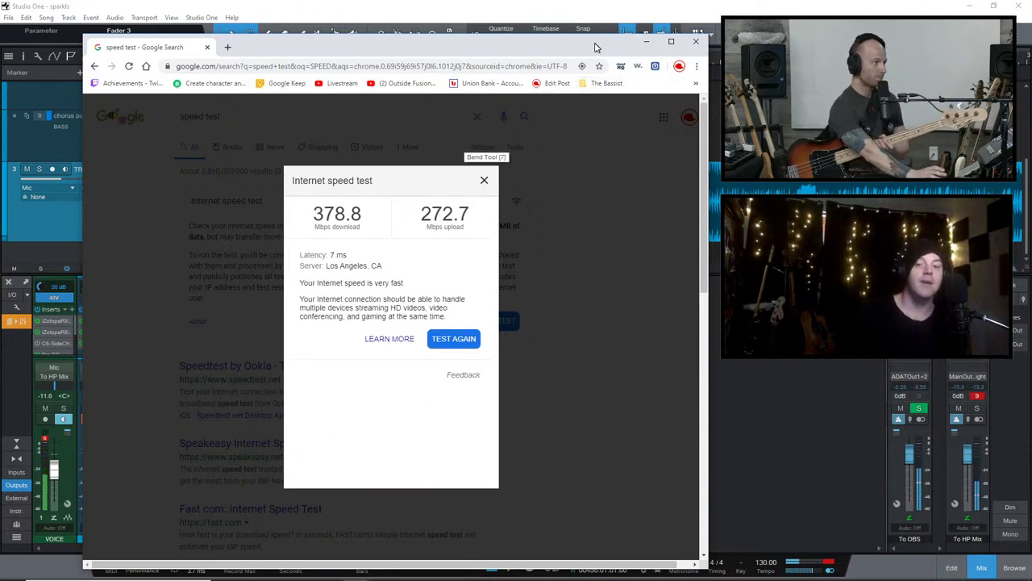
pyautogui.moveTo(596, 46); pyautogui.dragTo(537, 18)
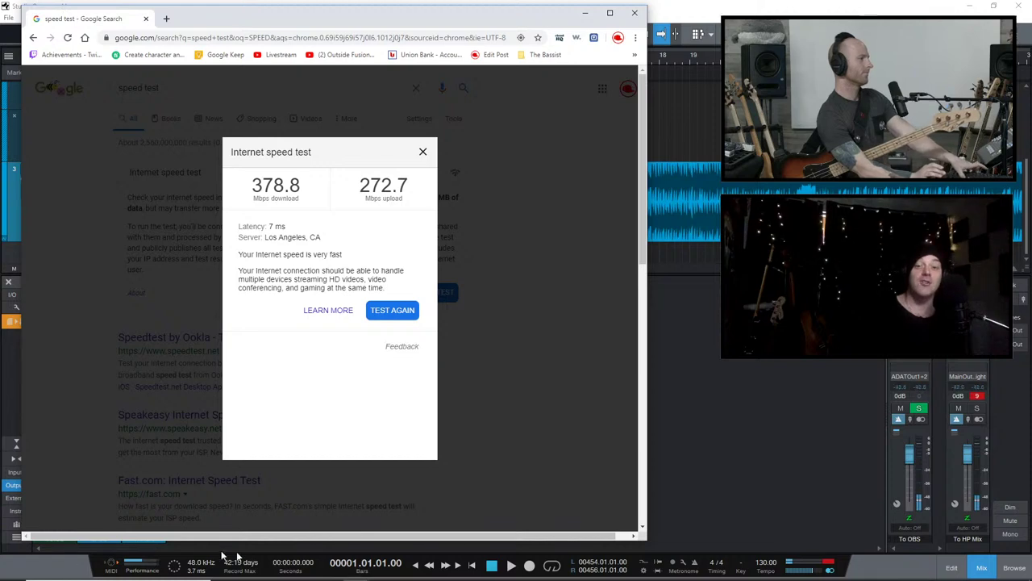
pyautogui.moveTo(496, 574)
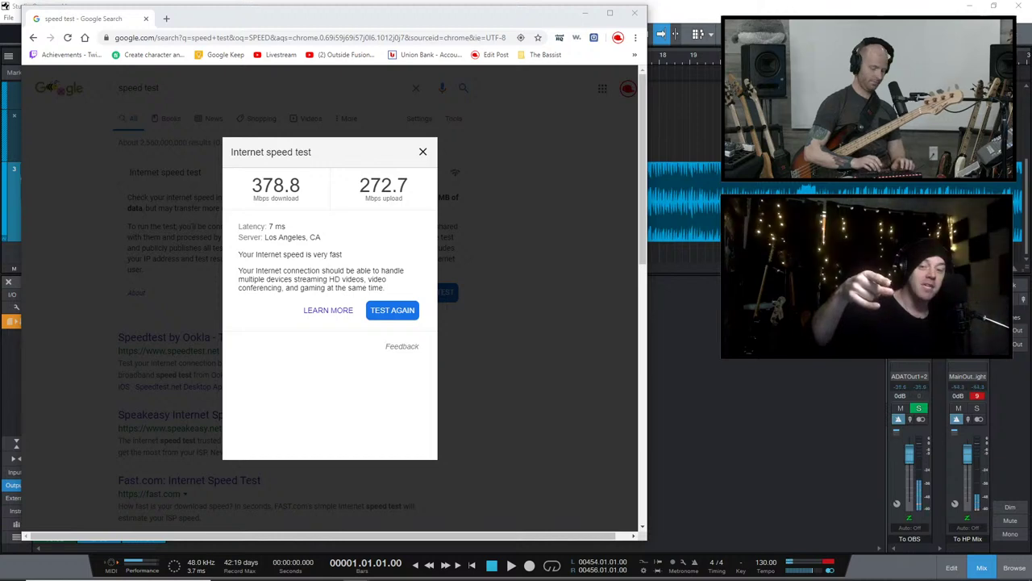
pyautogui.press('capslock')
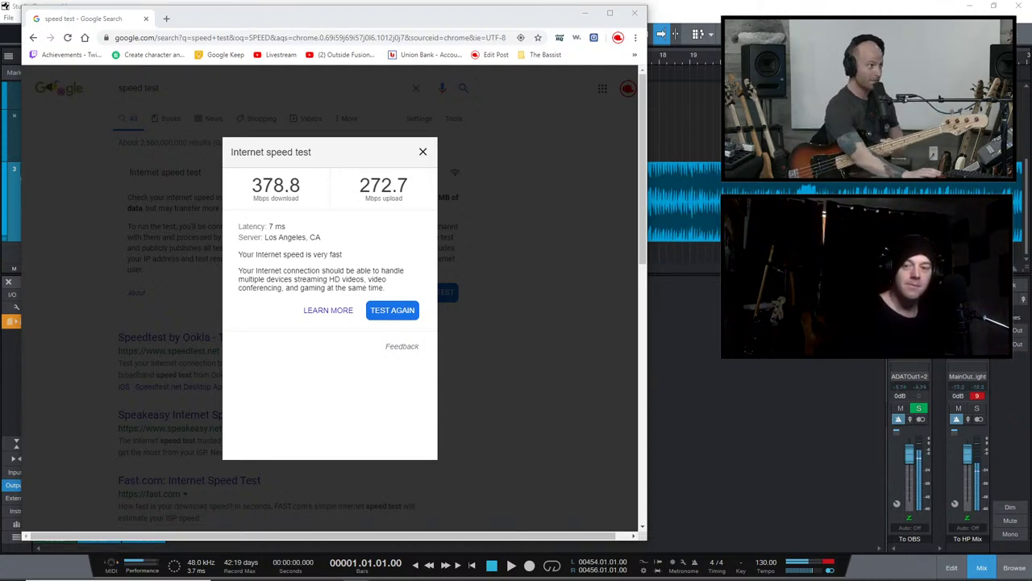
# Close the speed test browser window and play the drum track twice from bar 1 past bar 12, stopping each time
pyautogui.click(634, 13)
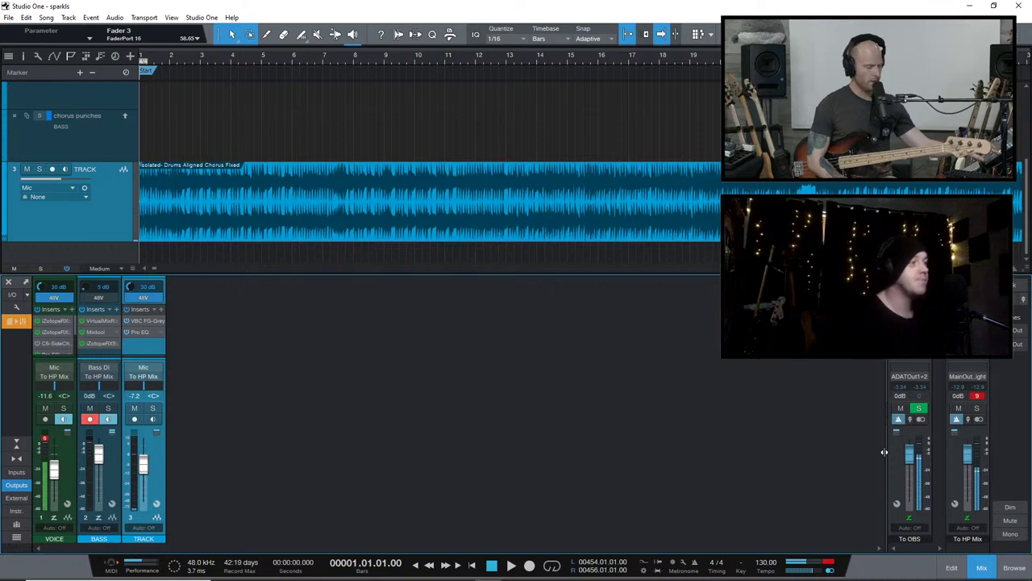
pyautogui.press('space')
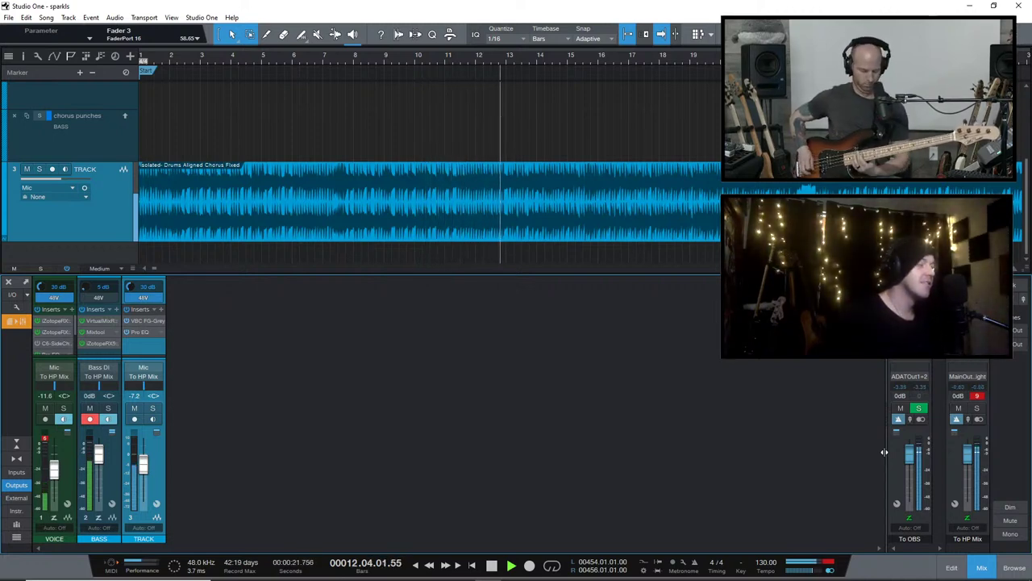
pyautogui.press('space')
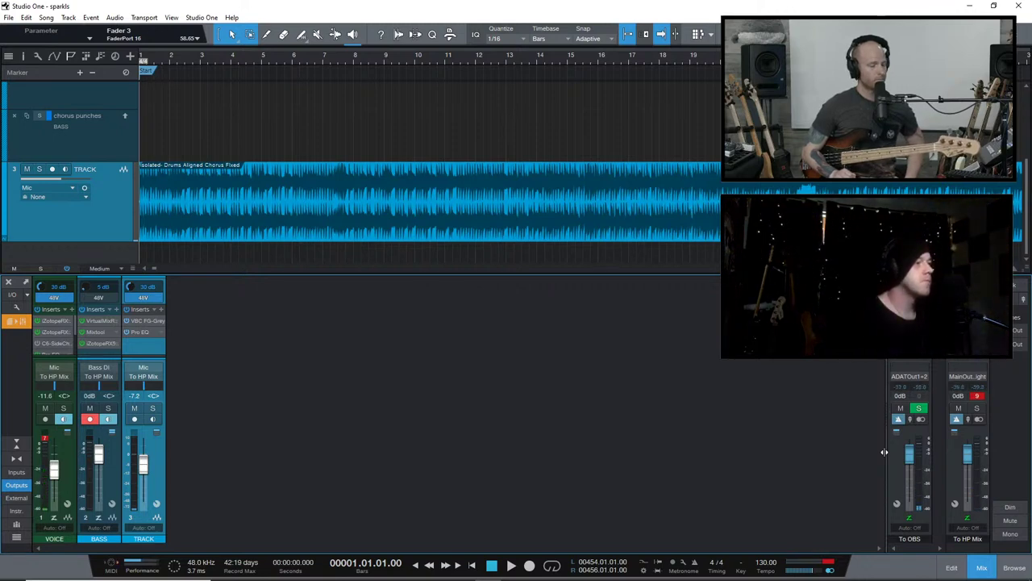
pyautogui.press('space')
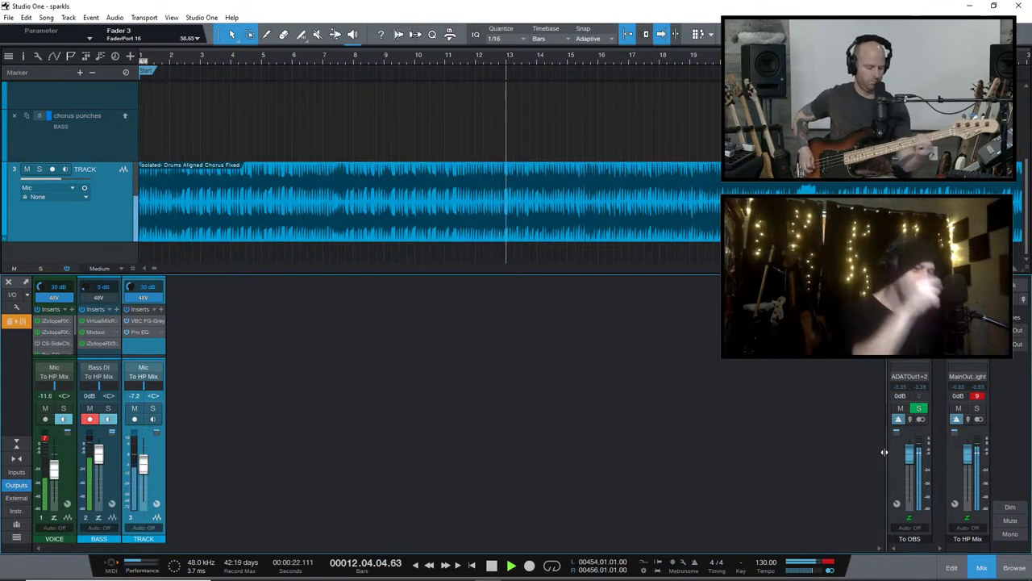
pyautogui.press('space')
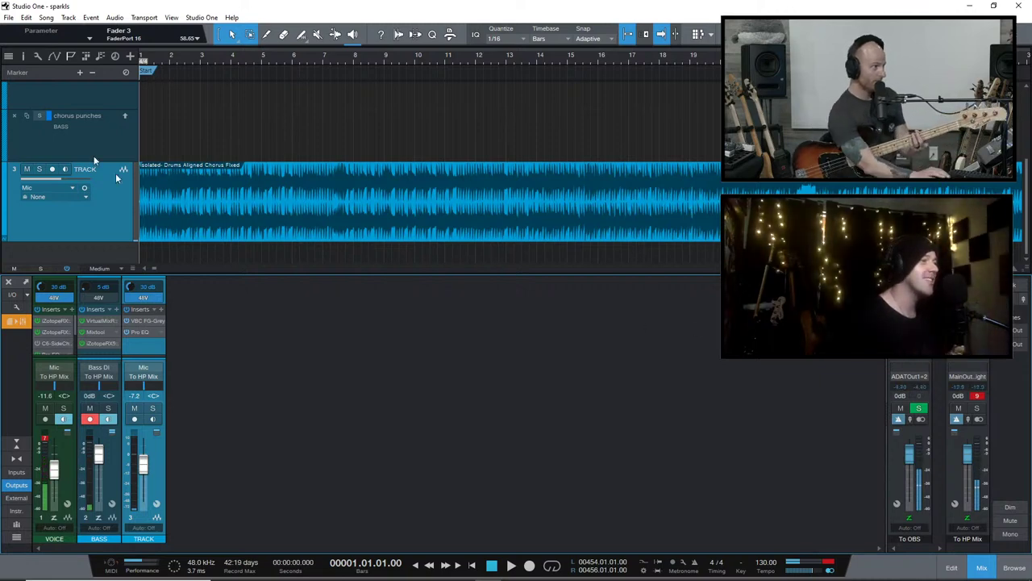
# Hide the TAKE 2 and chorus punches layers of the BASS track
pyautogui.scroll(5, 121, 190)
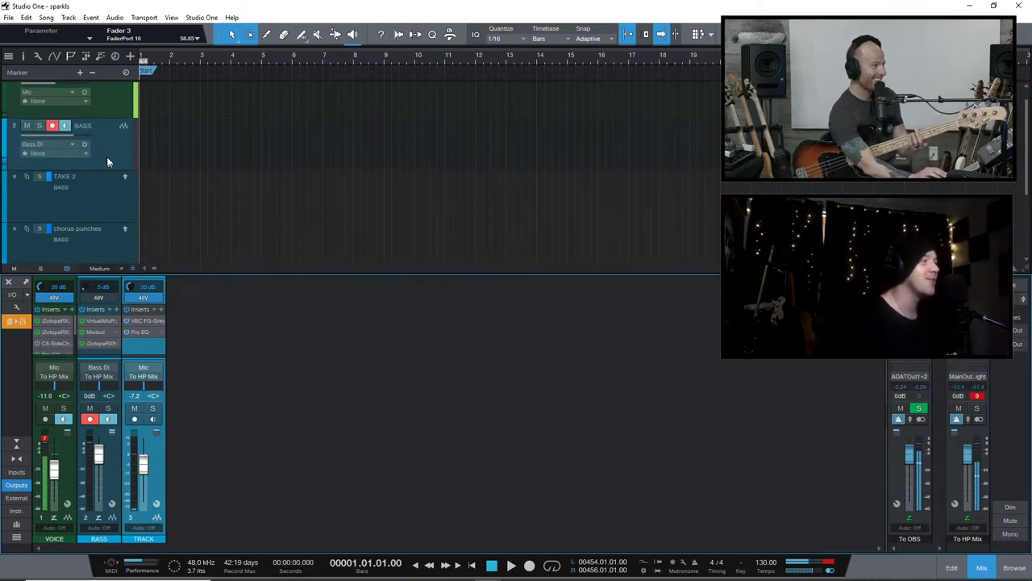
pyautogui.rightClick(107, 156)
pyautogui.click(86, 196)
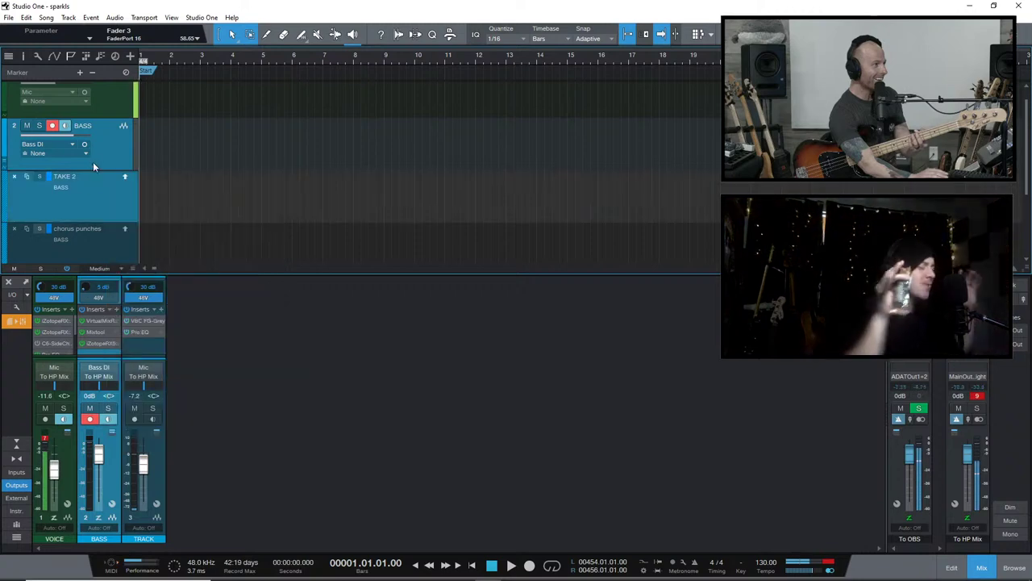
pyautogui.rightClick(102, 153)
pyautogui.click(138, 170)
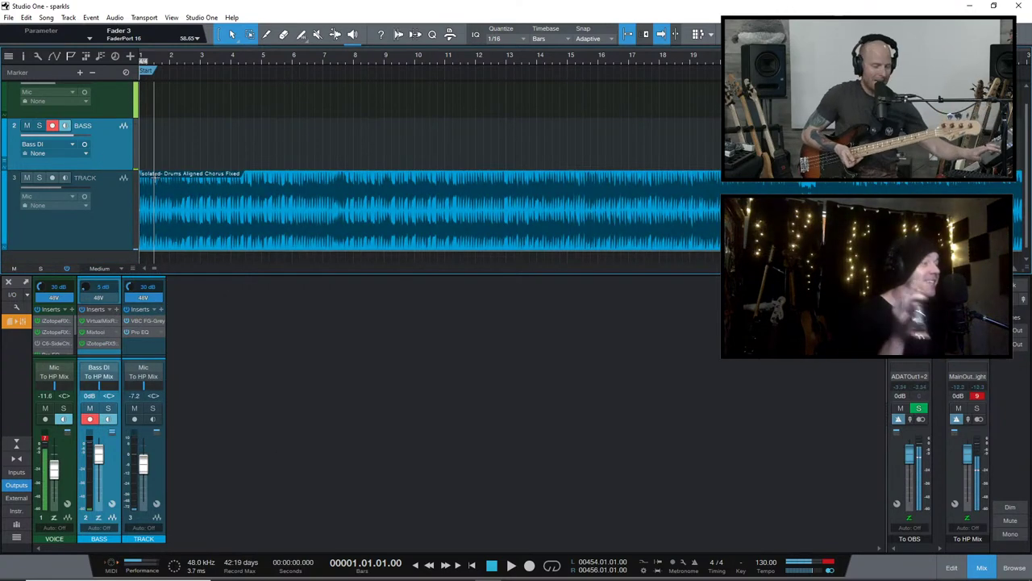
# Record a bass take on the BASS track from bar 1 to about bar 15 and stop
pyautogui.press('KP_Multiply')
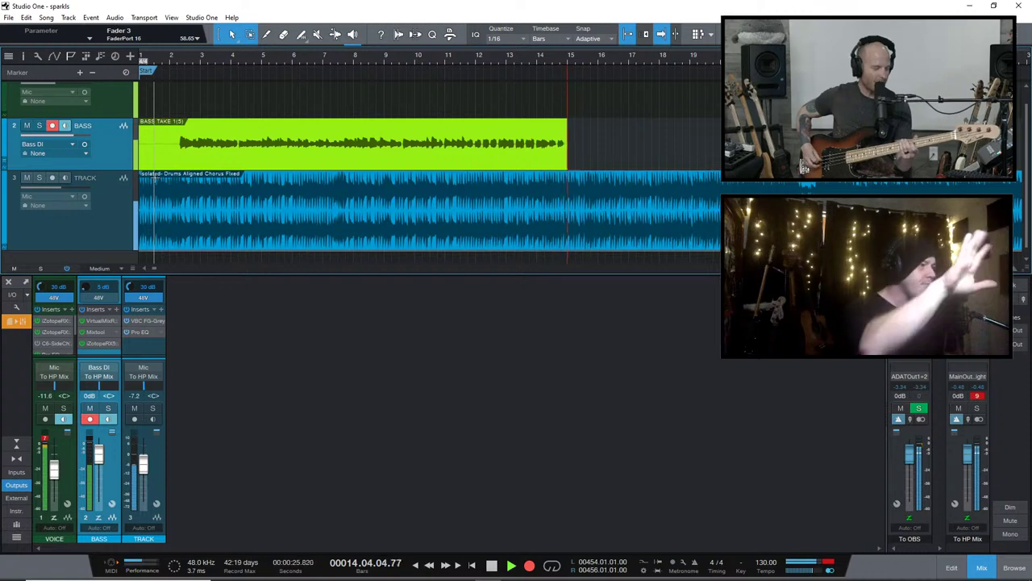
pyautogui.press('space')
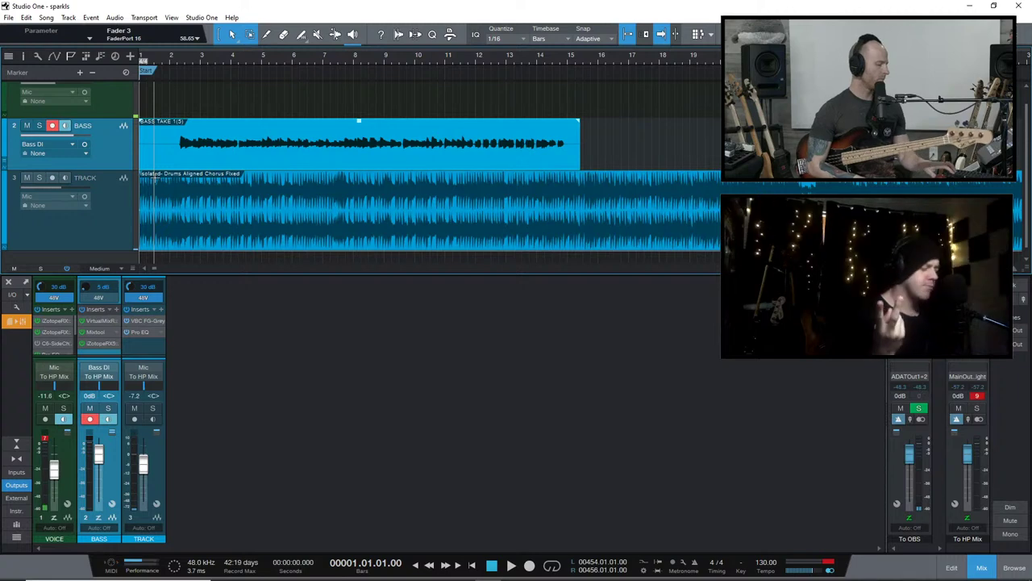
pyautogui.hotkey('alt', 'Tab')
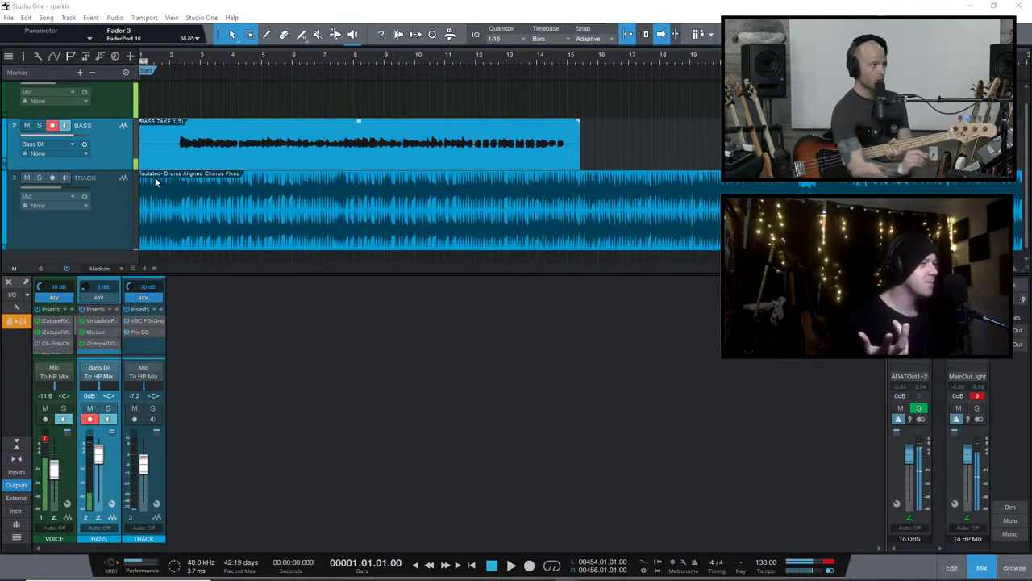
# Cue playback around bar 12, punch in on the BASS track at bar 13, and record past bar 22
pyautogui.click(537, 57)
pyautogui.press('space')
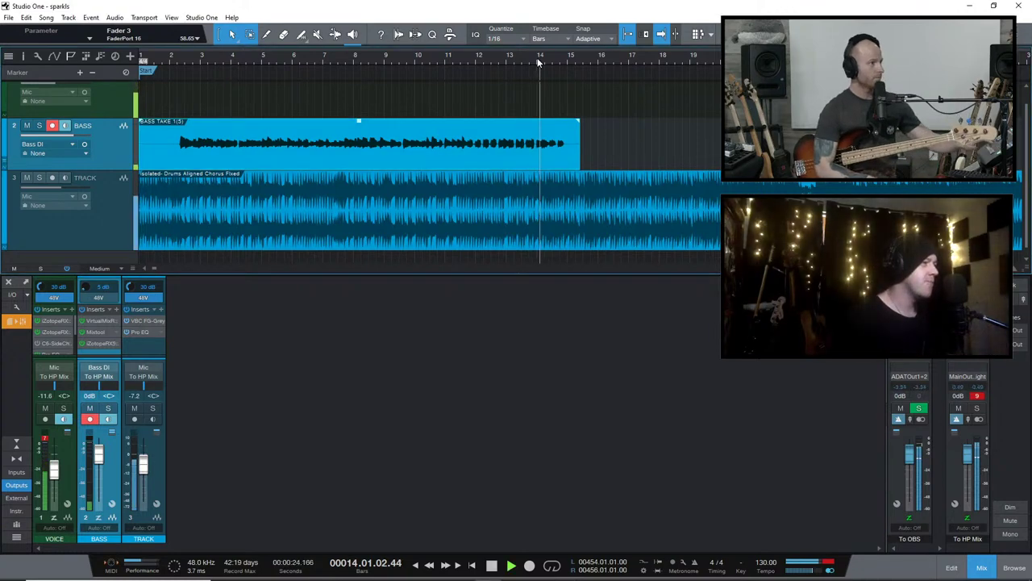
pyautogui.press('space')
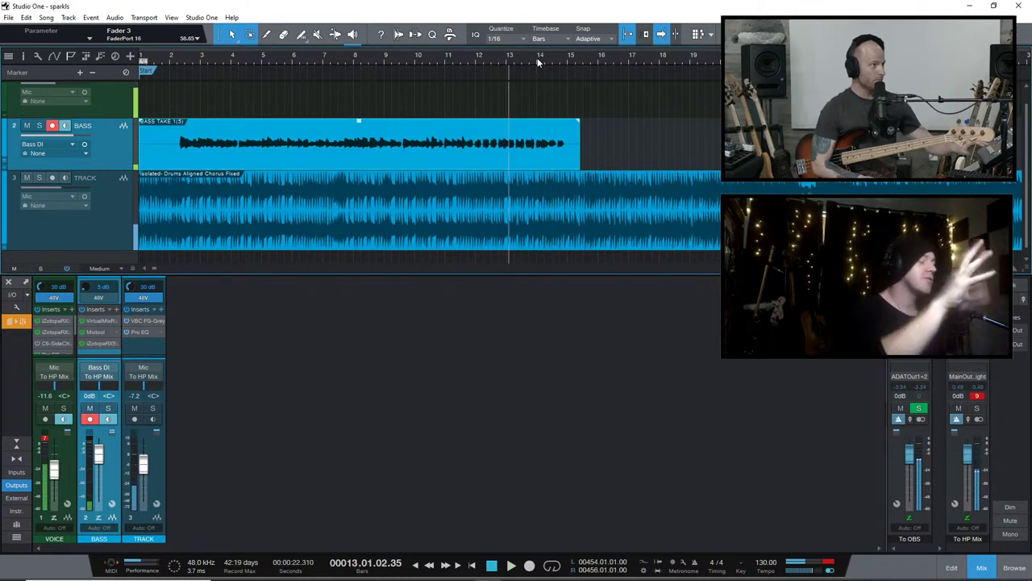
pyautogui.press('KP_Subtract')
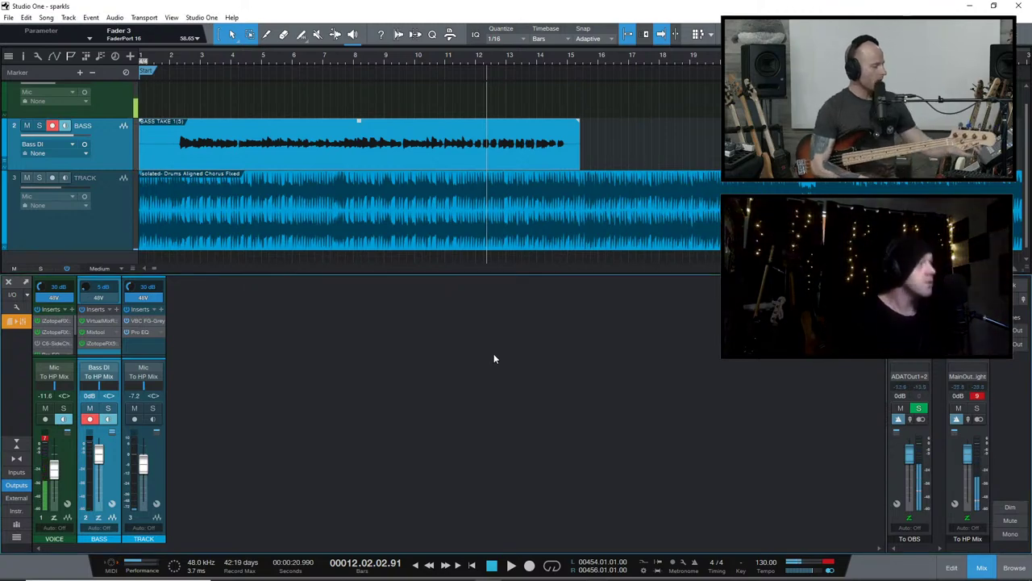
pyautogui.press('space')
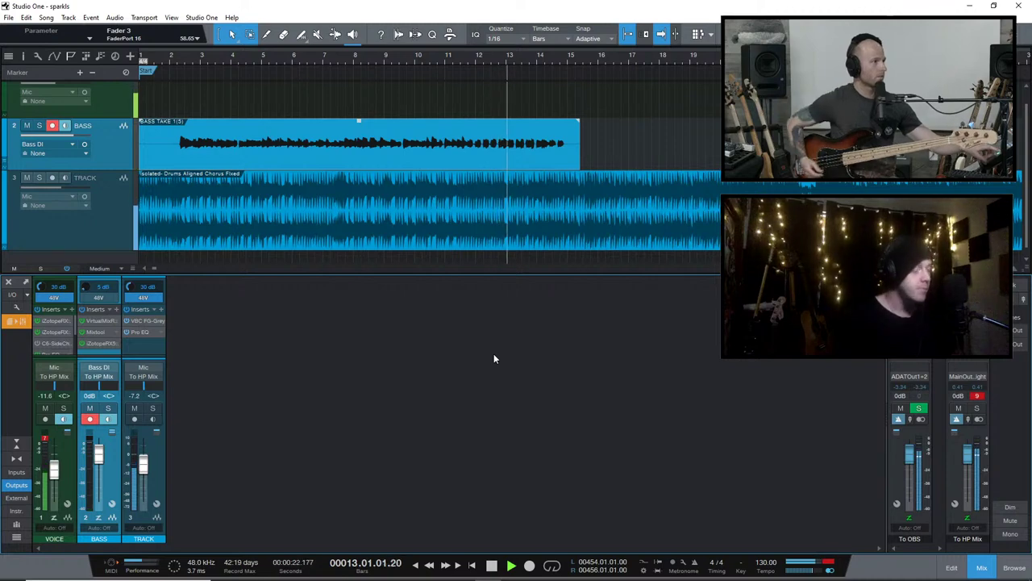
pyautogui.press('KP_Multiply')
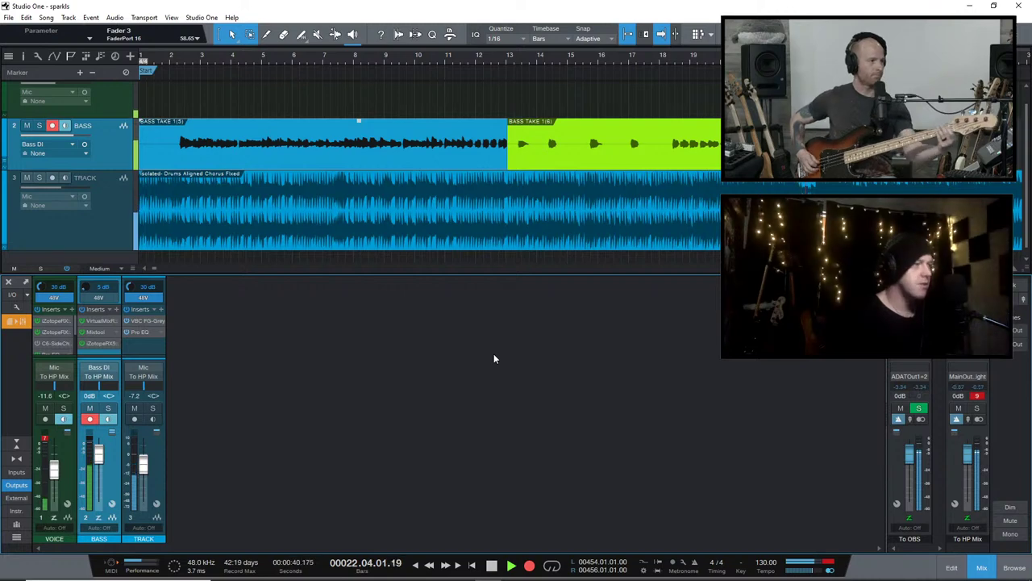
pyautogui.press('space')
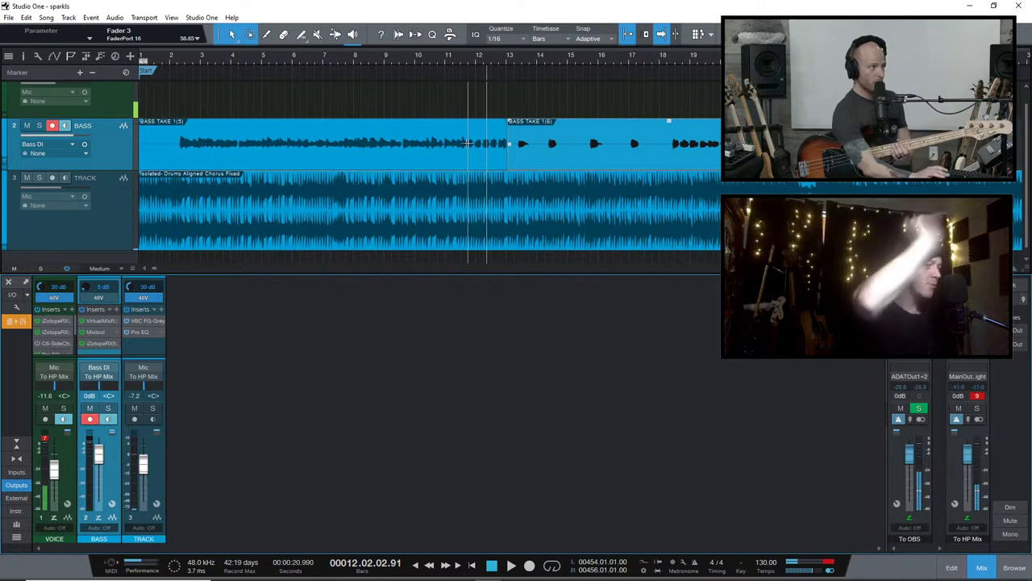
# Re-record the bass from bar 12 past bar 13, and again with a punch-in at bar 11 up to bar 13
pyautogui.press('KP_Multiply')
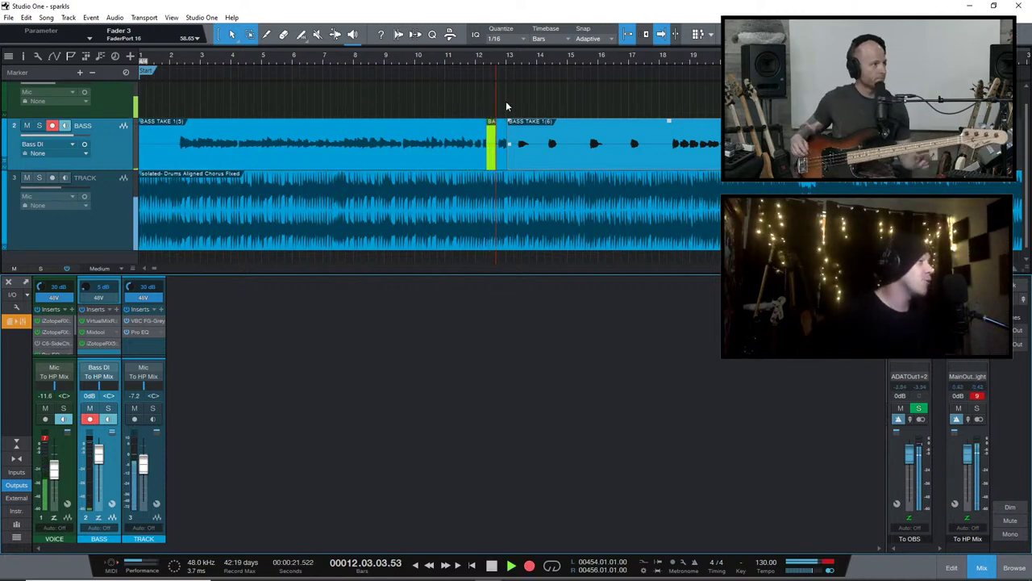
pyautogui.press('space')
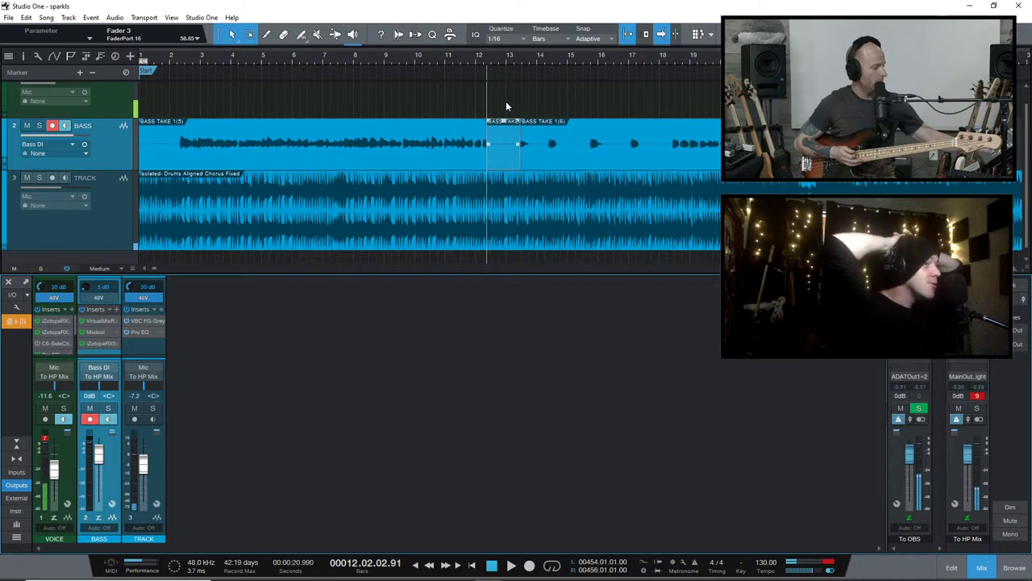
pyautogui.press('Up')
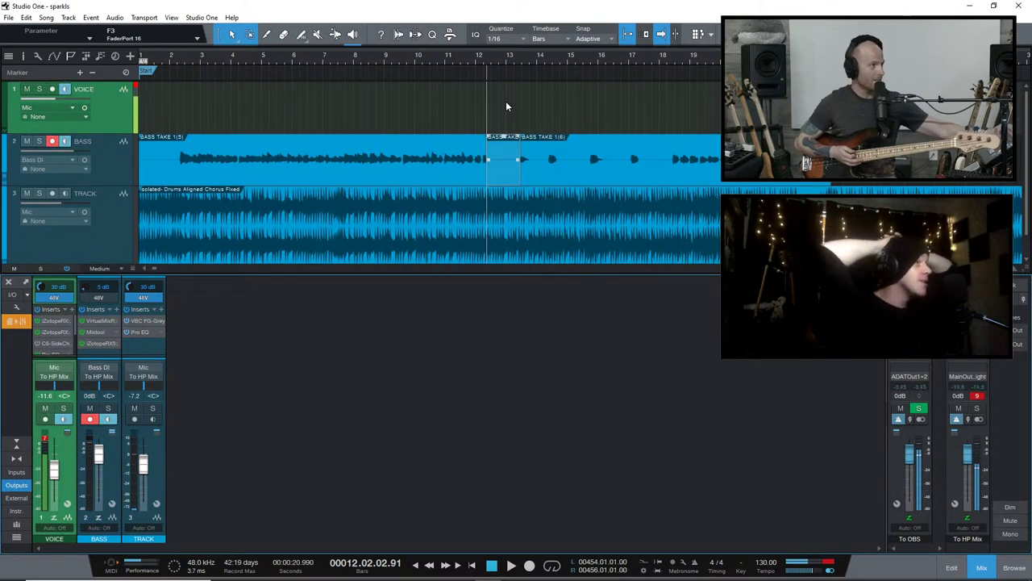
pyautogui.press('KP_Subtract')
pyautogui.press('KP_Subtract')
pyautogui.press('space')
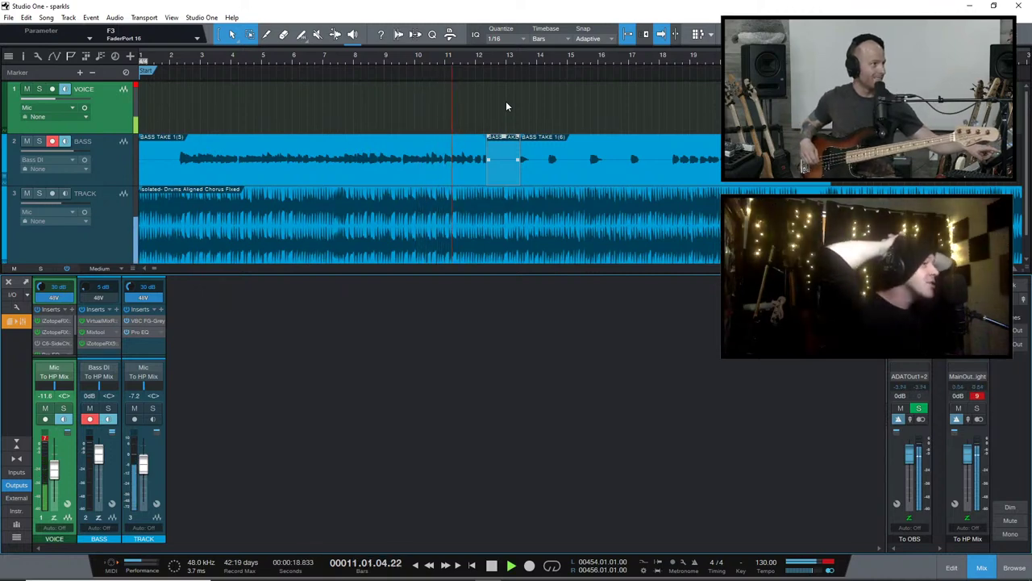
pyautogui.press('KP_Multiply')
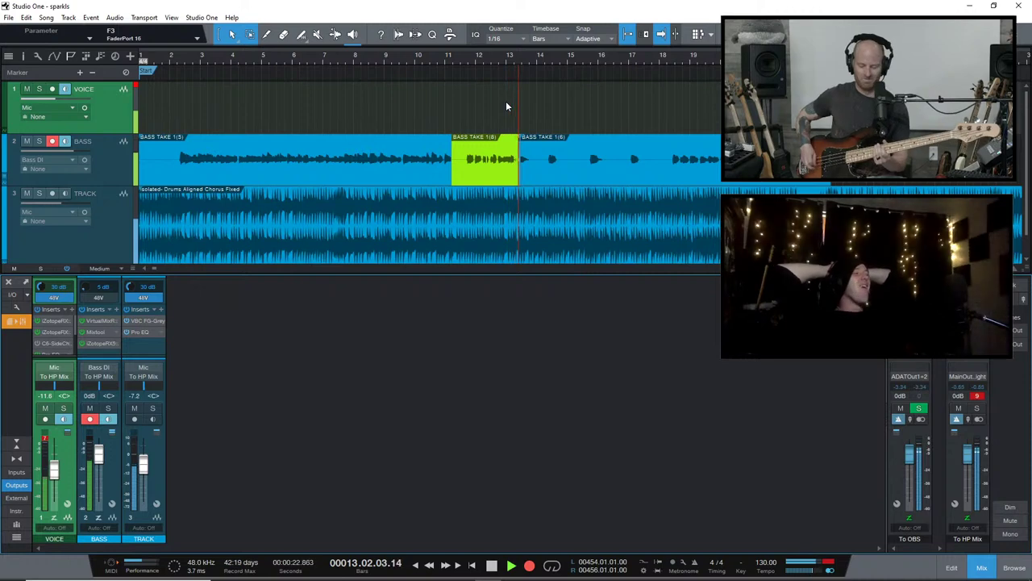
pyautogui.press('space')
# Record a new bass take on the BASS track from bar 10 past bar 35 and stop
pyautogui.press('KP_Multiply')
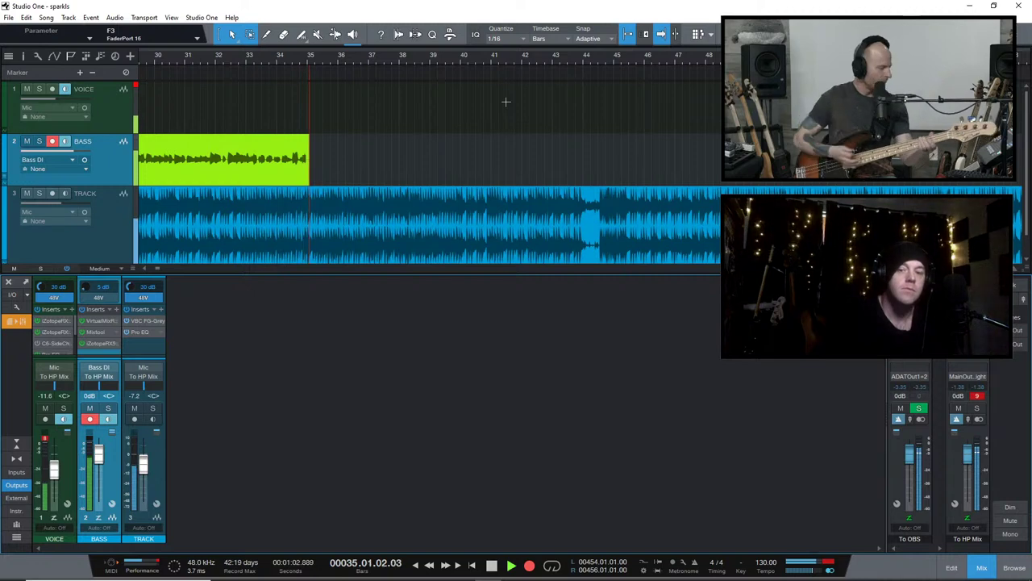
pyautogui.press('space')
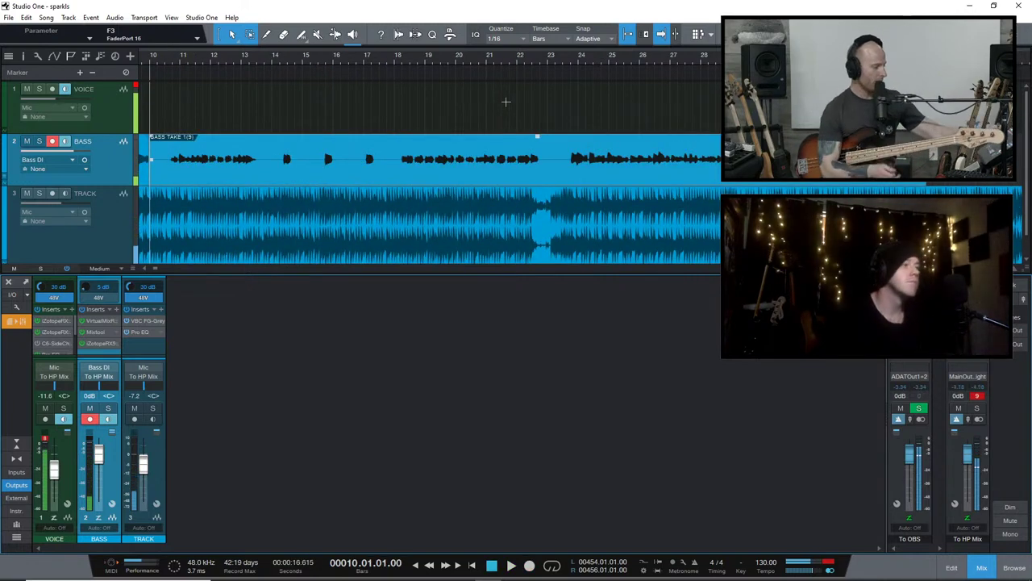
# Cue playback at bar 33, punch in the bass midway through that bar, and record past bar 44
pyautogui.press('KP_Add')
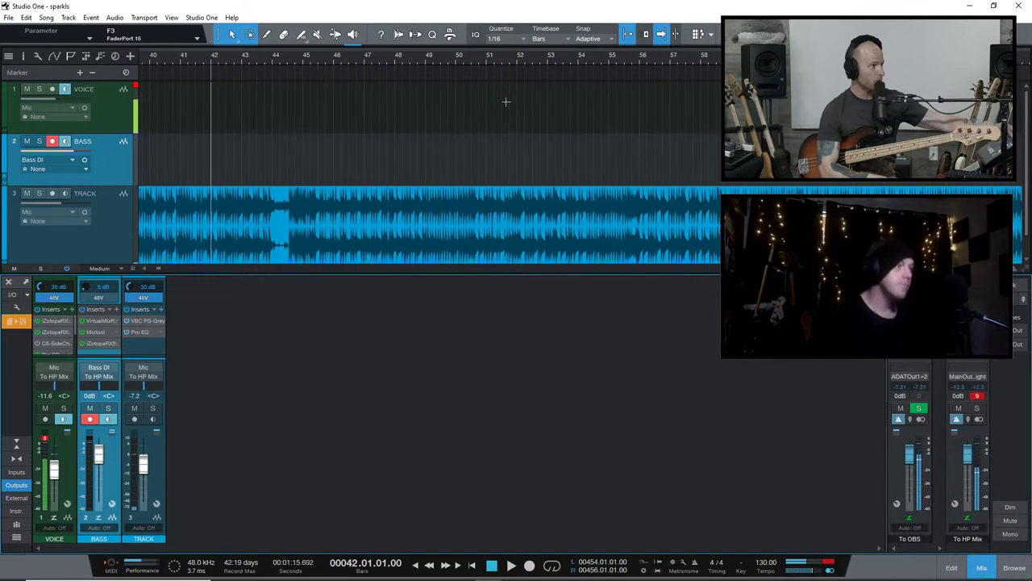
pyautogui.press('KP_Subtract')
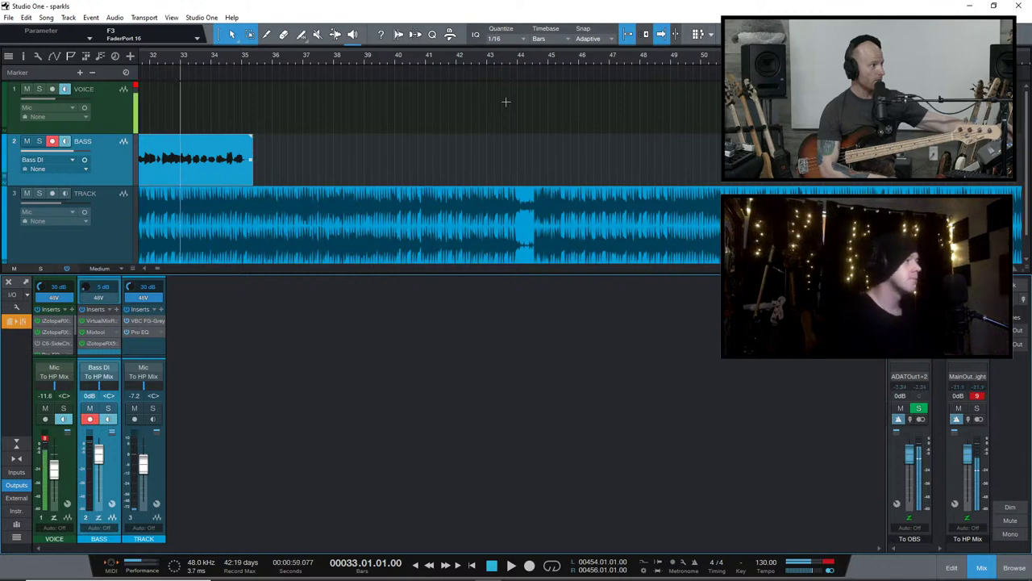
pyautogui.press('space')
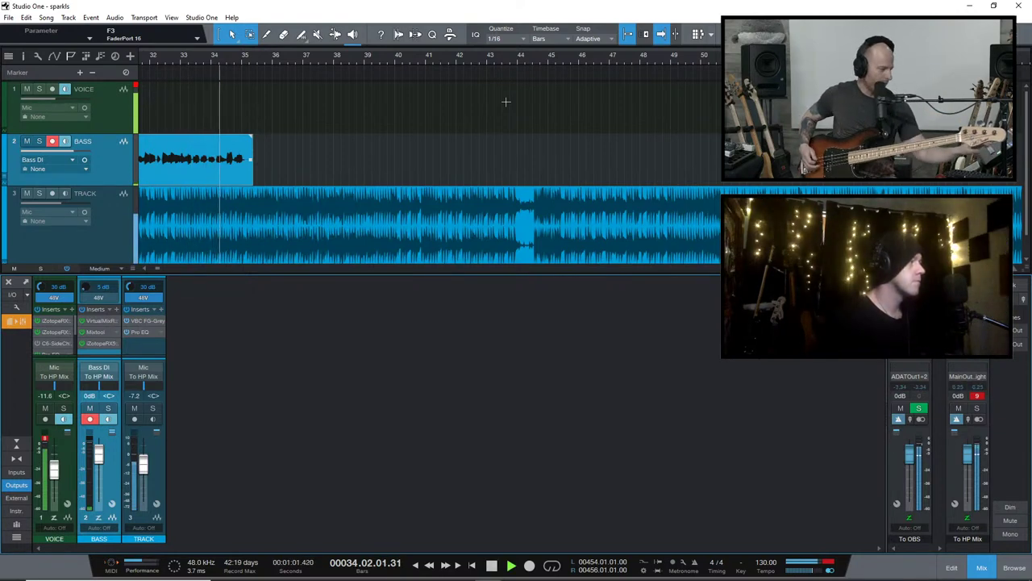
pyautogui.press('space')
pyautogui.press('space')
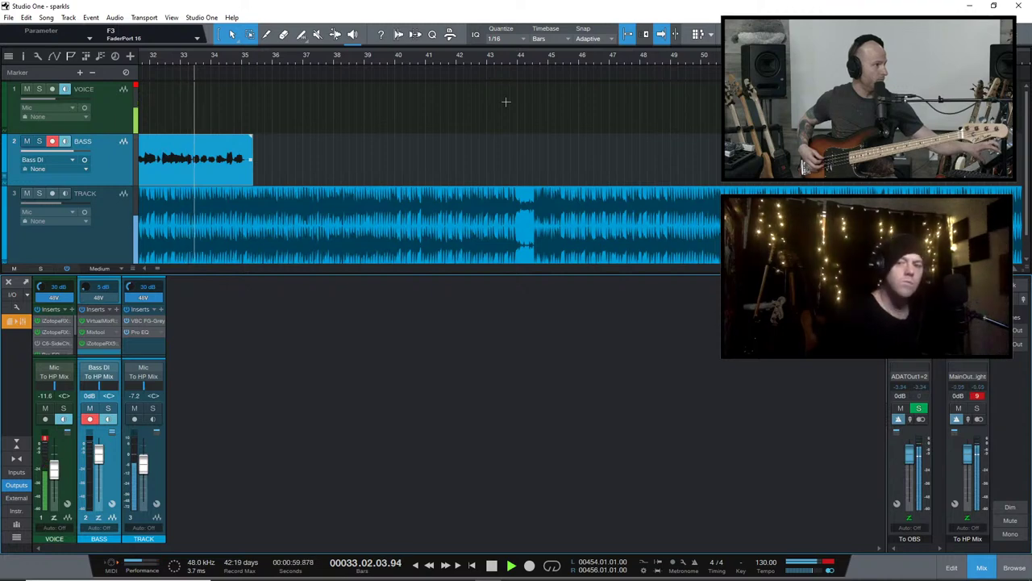
pyautogui.press('KP_Multiply')
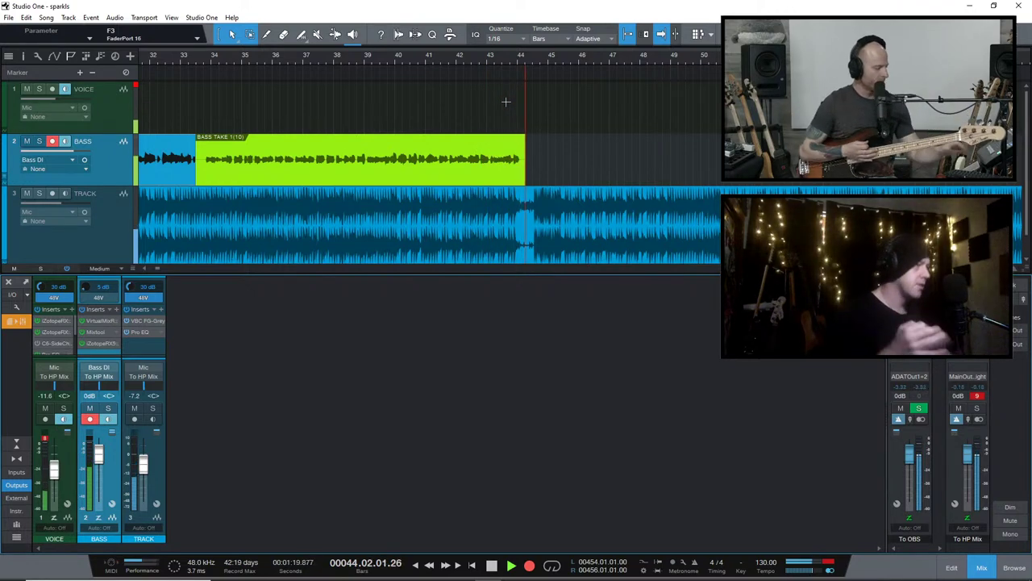
pyautogui.press('space')
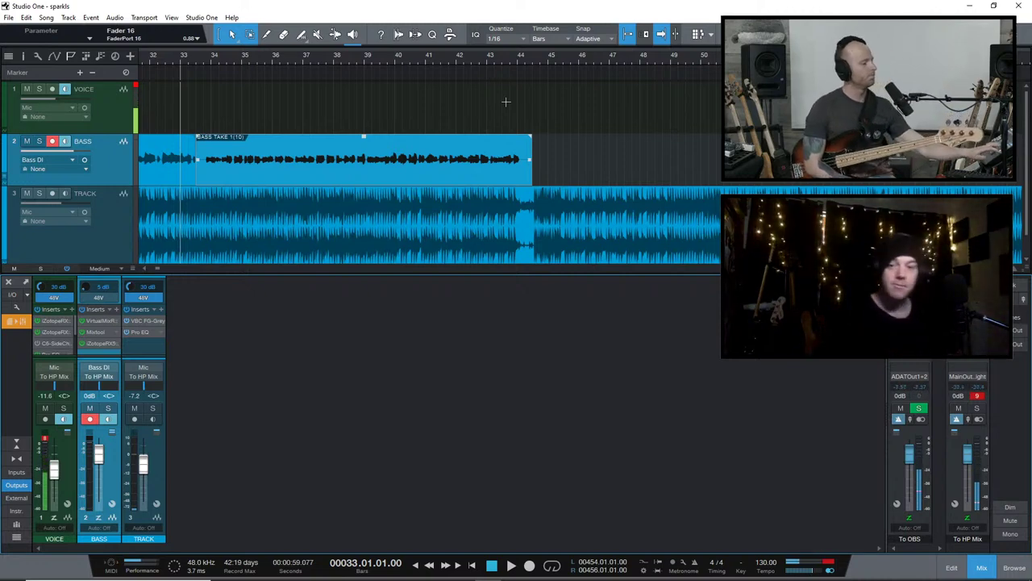
# Re-record the bass from bar 33 to bar 36, retake it from bar 33 to bar 34, and save the song
pyautogui.press('KP_Multiply')
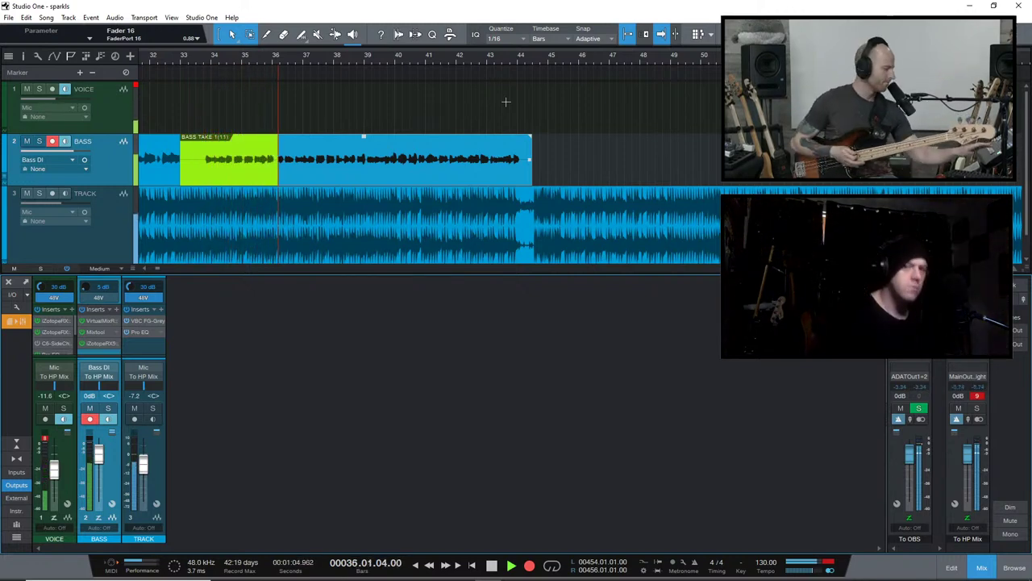
pyautogui.press('space')
pyautogui.press('KP_Multiply')
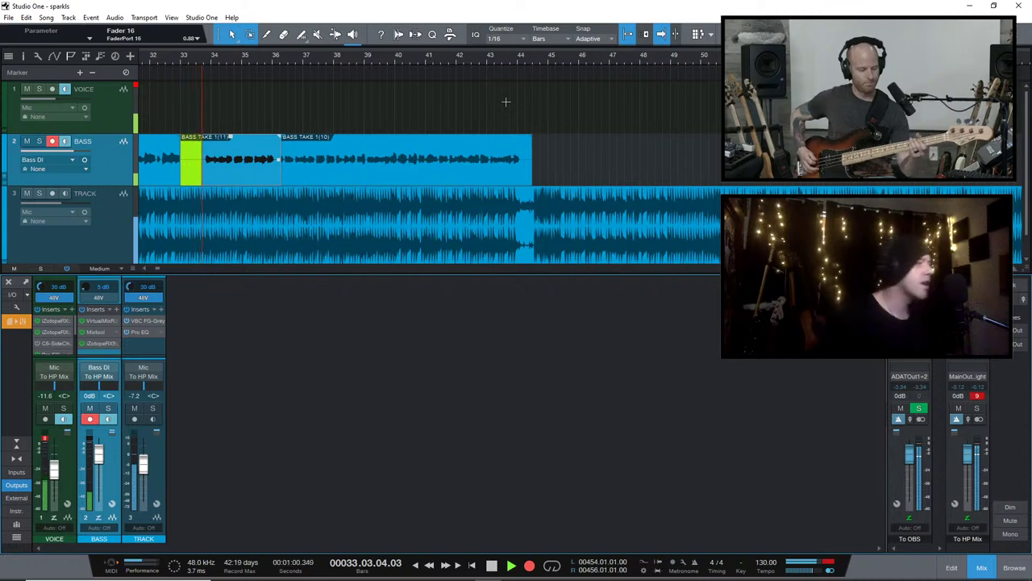
pyautogui.press('space')
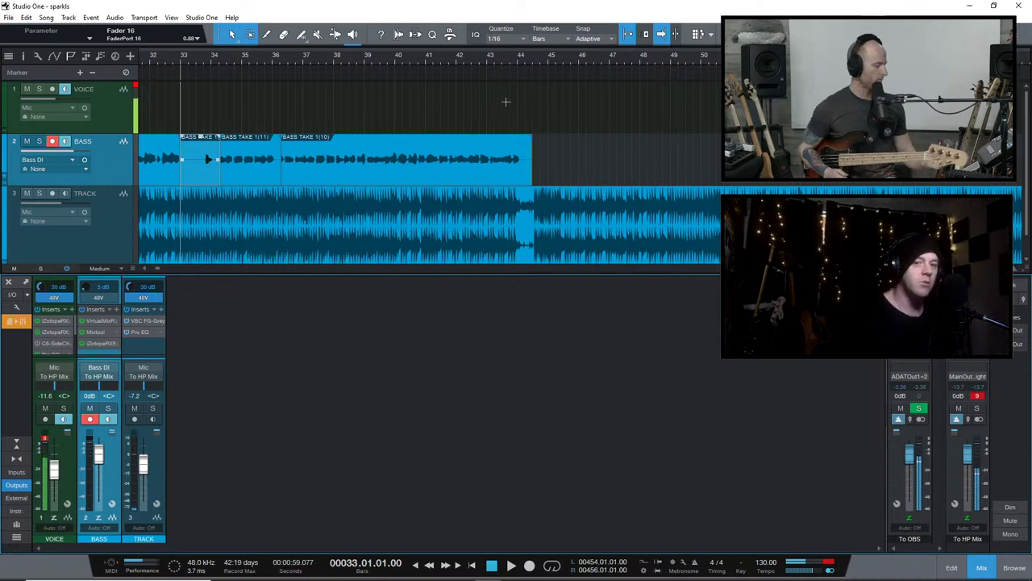
pyautogui.hotkey('ctrl', 's')
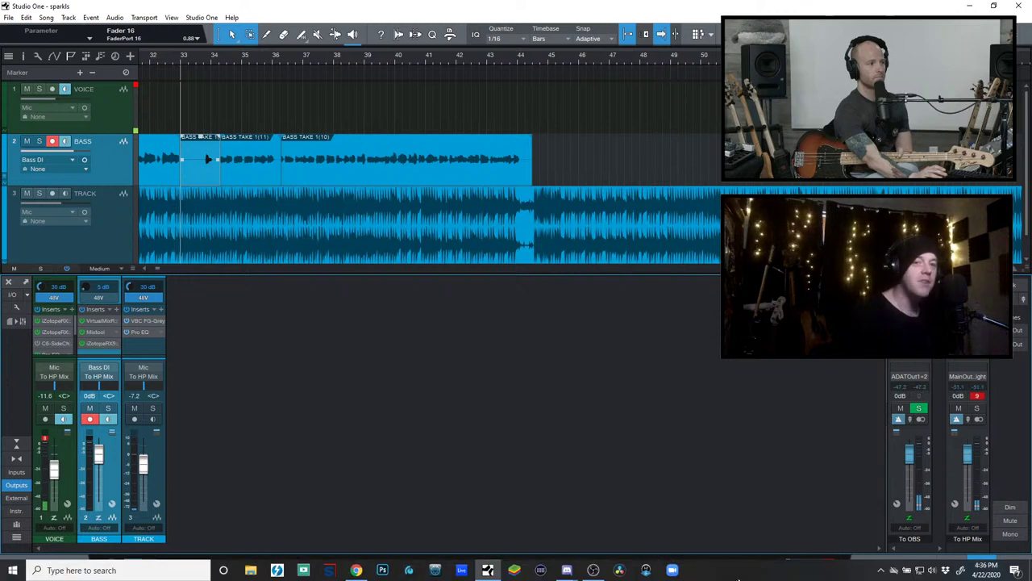
# Adjust the system playback volume of the Main OUT (PreSonus Quantum) output
pyautogui.click(935, 570)
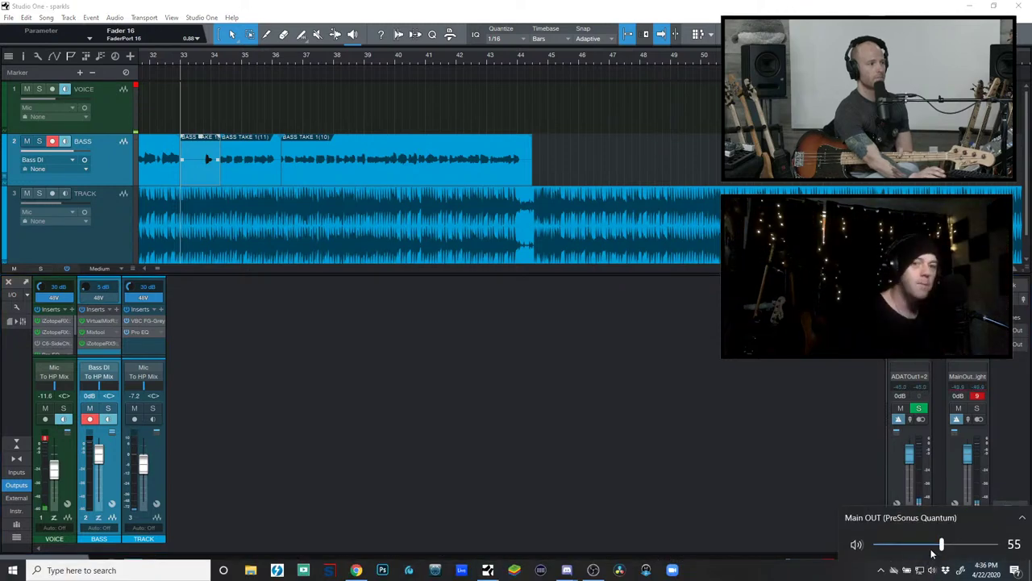
pyautogui.moveTo(935, 552); pyautogui.dragTo(934, 547)
pyautogui.click(768, 513)
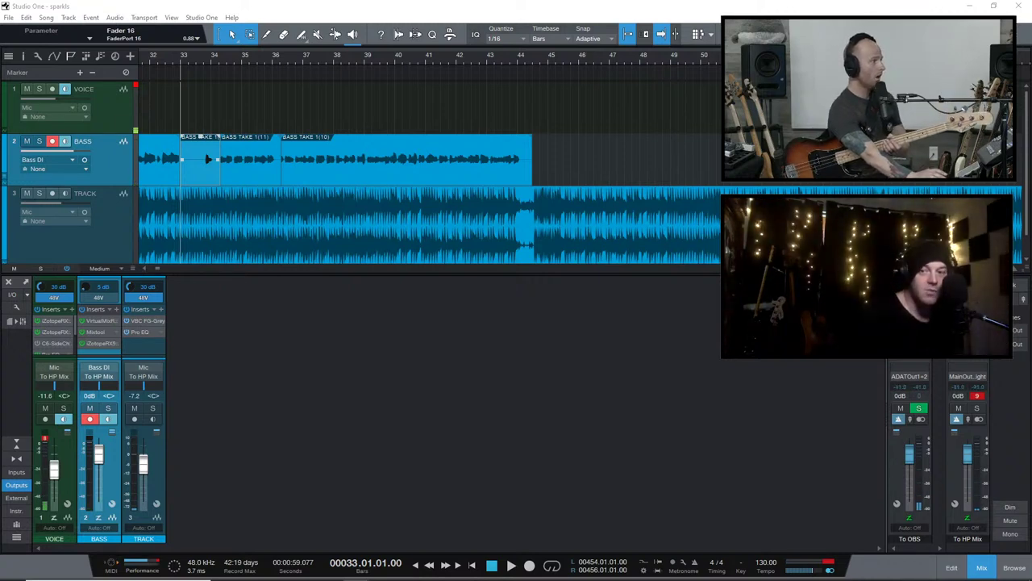
# Bring the browser window with the Twitch live stream onto this screen, pause the stream, and move the window back off the screen
pyautogui.click(933, 484)
pyautogui.moveTo(735, 90); pyautogui.dragTo(375, 42)
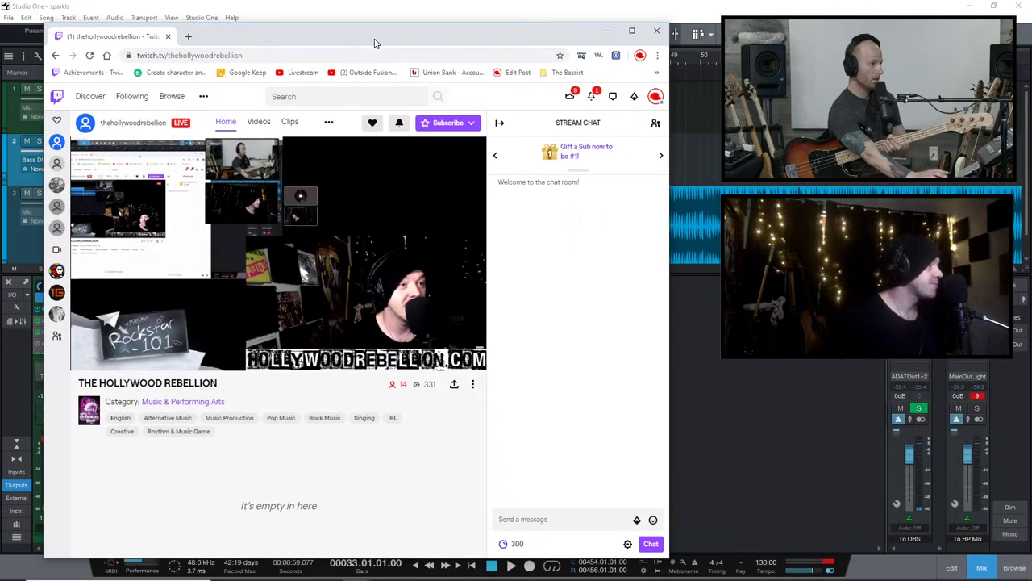
pyautogui.moveTo(166, 358)
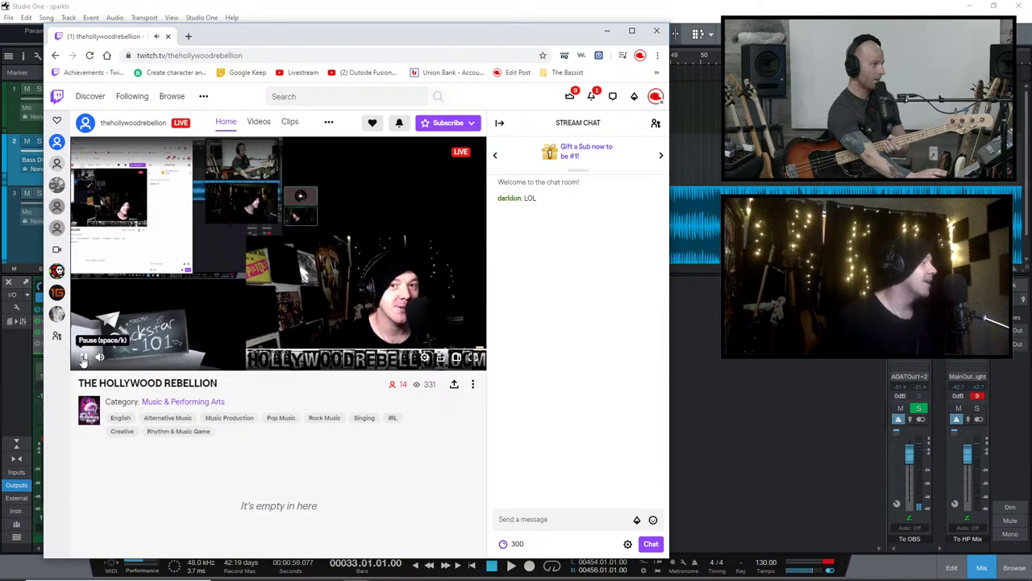
pyautogui.click(83, 359)
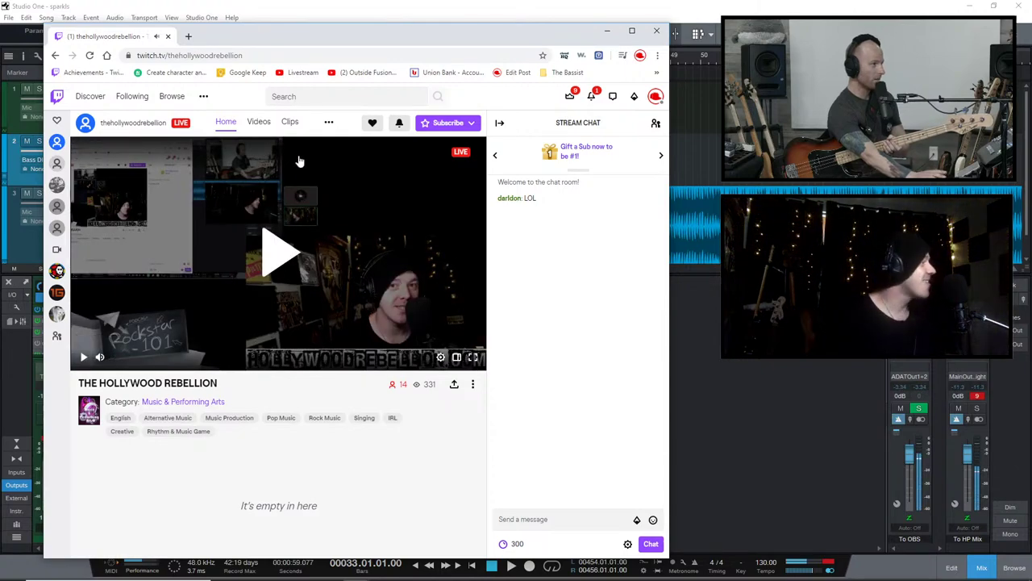
pyautogui.moveTo(295, 37); pyautogui.dragTo(1031, 37)
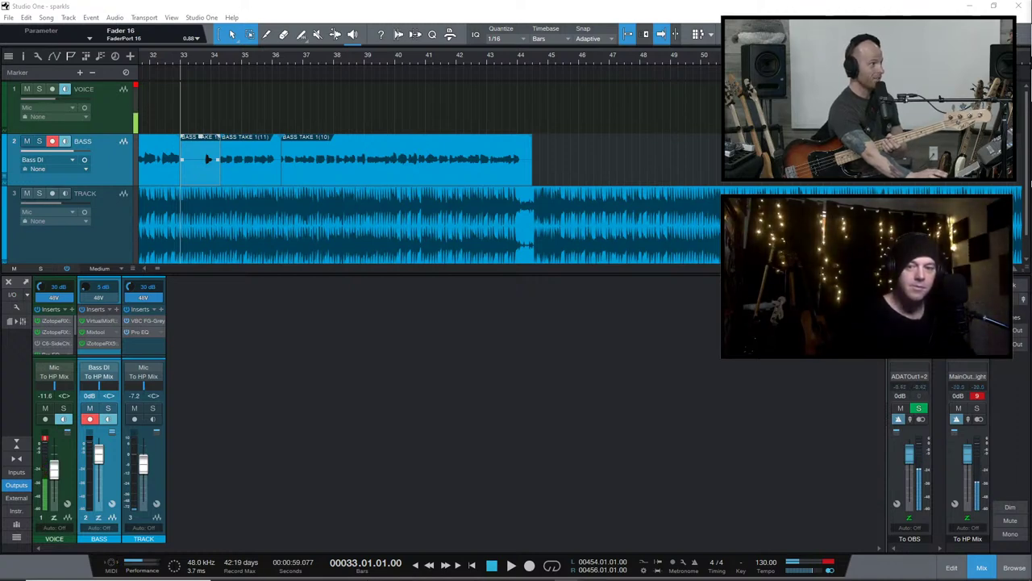
pyautogui.hotkey('alt', 'Tab')
pyautogui.hotkey('alt', 'Tab')
pyautogui.hotkey('alt', 'Tab')
pyautogui.hotkey('alt', 'Tab')
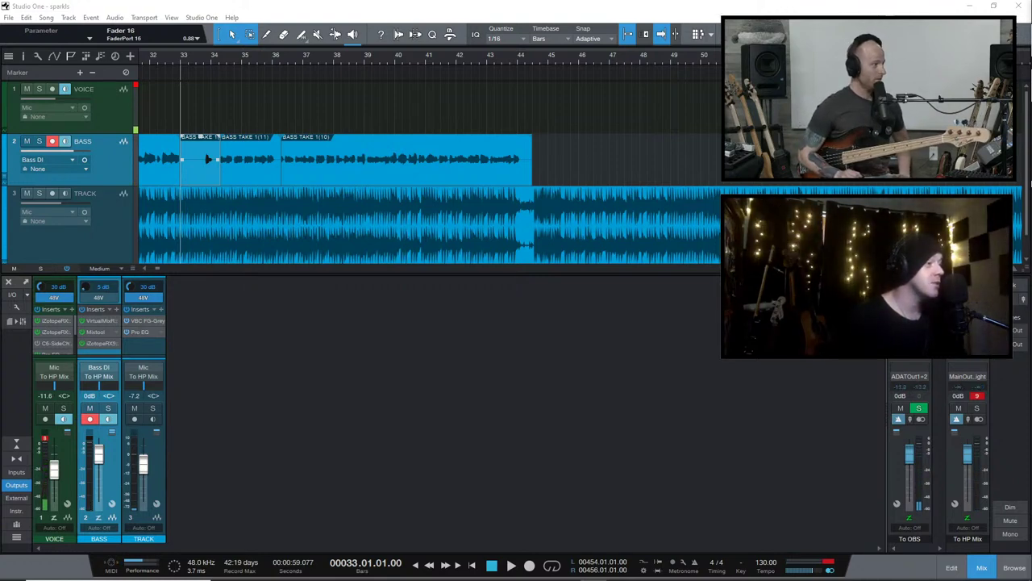
pyautogui.hotkey('alt', 'Tab')
pyautogui.press('Tab')
pyautogui.press('Tab')
pyautogui.press('Tab')
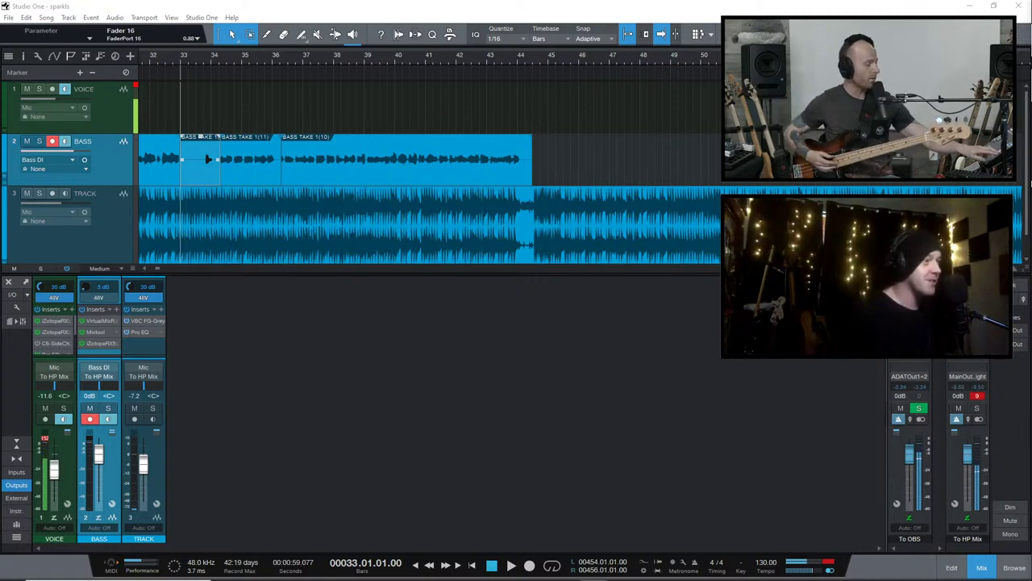
# Re-record the bass from bar 33 to about bar 36, and retake it from bar 33 past bar 68
pyautogui.press('KP_Multiply')
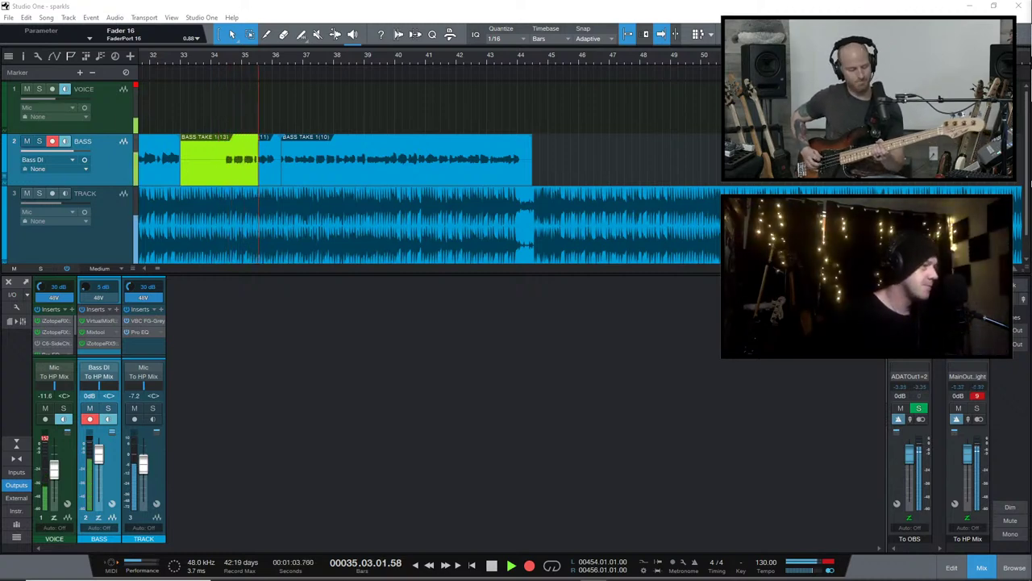
pyautogui.press('space')
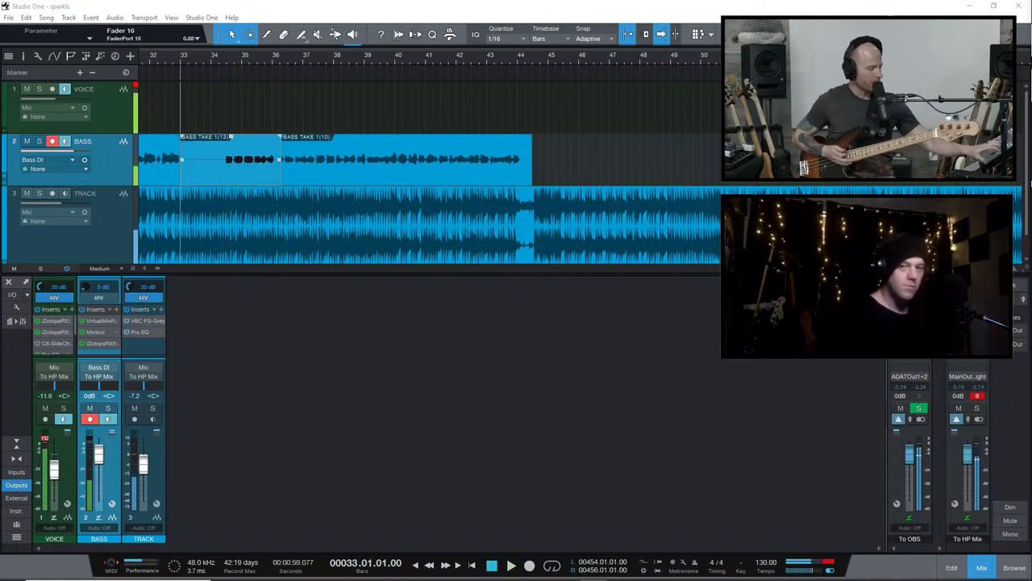
pyautogui.press('KP_Multiply')
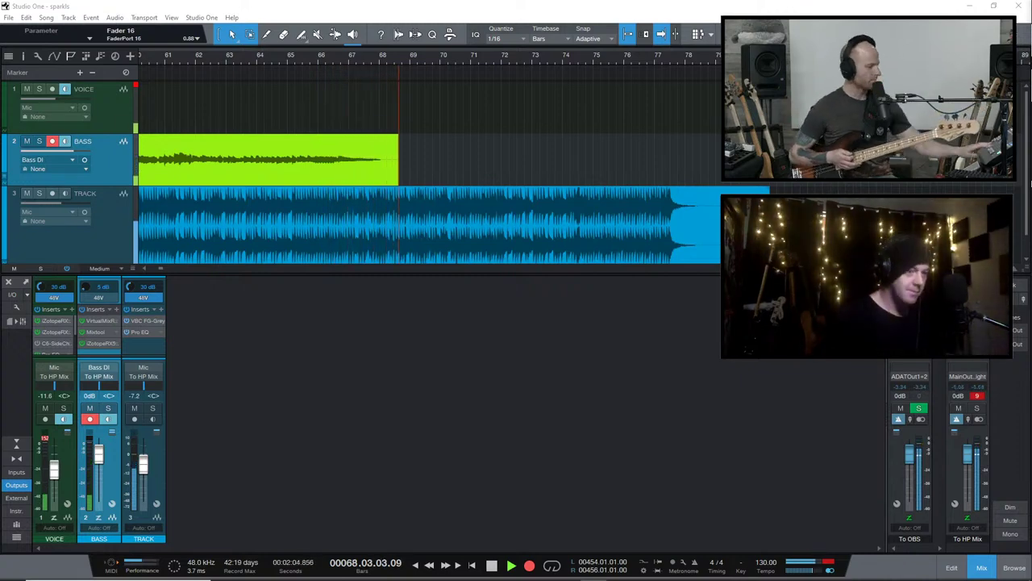
pyautogui.press('space')
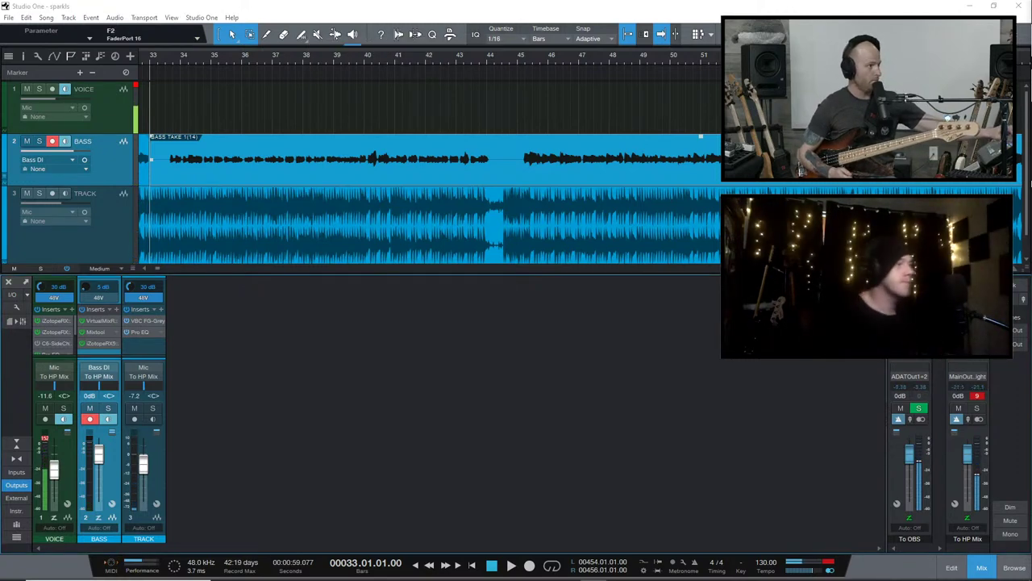
# Disarm the BASS track, check the new take around bars 44 and 56, and leave the playhead near the end of bar 54
pyautogui.press('w')
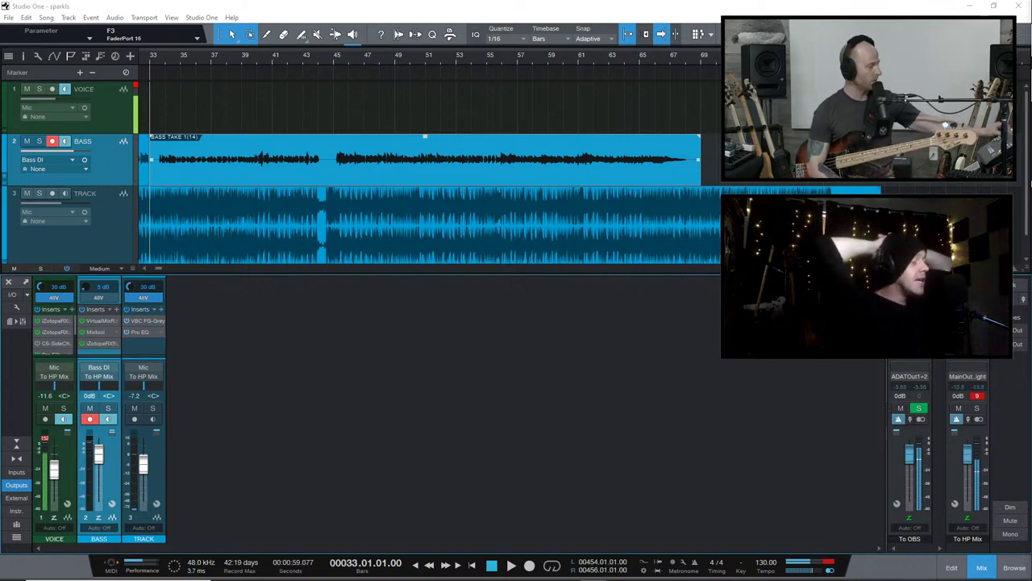
pyautogui.press('KP_Add')
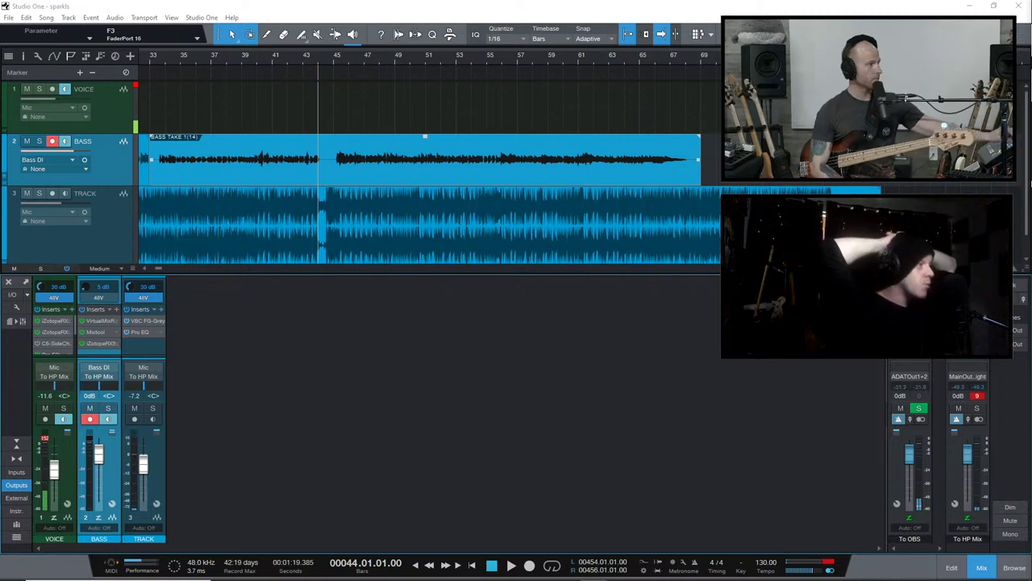
pyautogui.press('KP_Add')
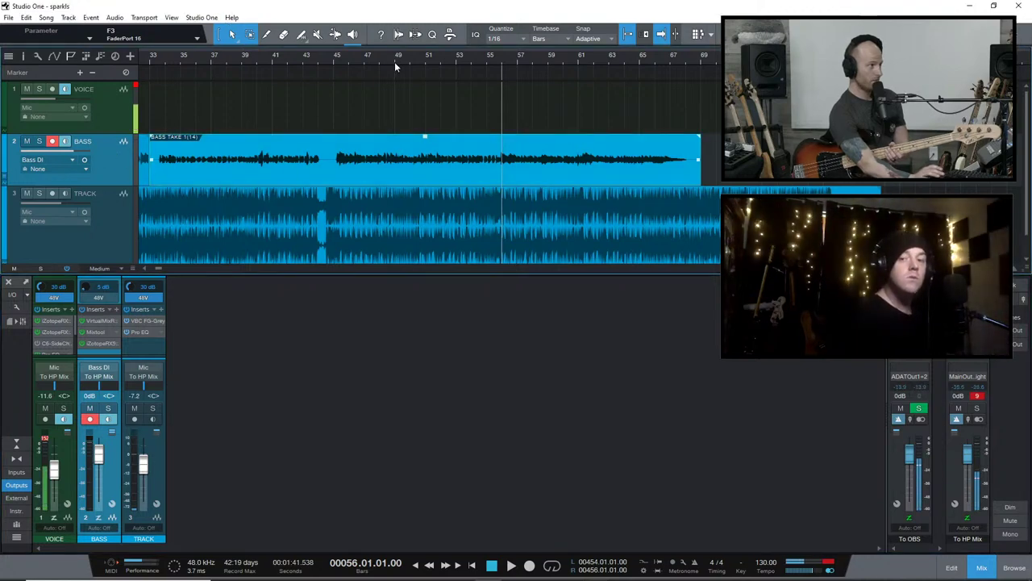
pyautogui.click(52, 142)
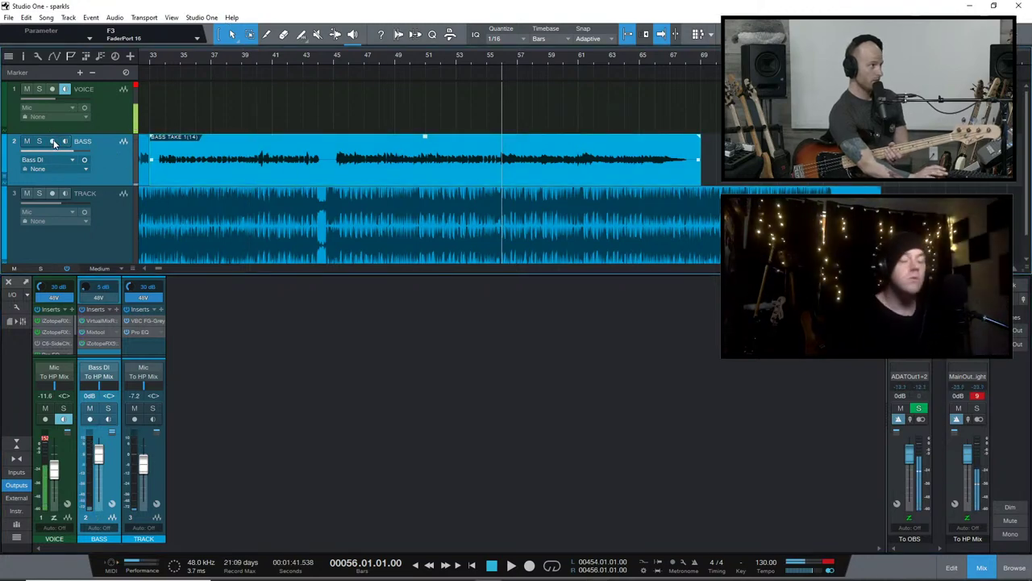
pyautogui.click(438, 60)
pyautogui.press('space')
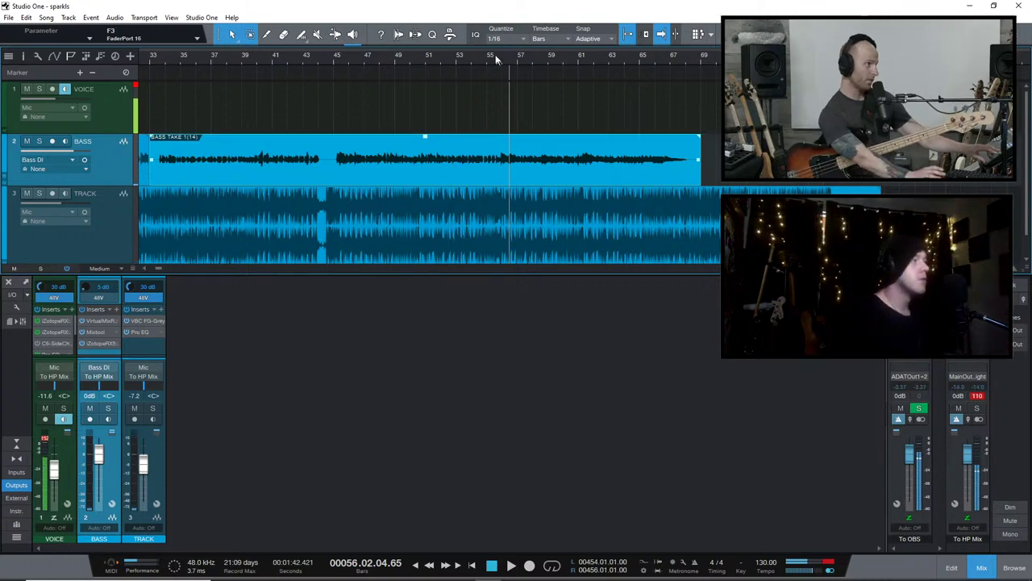
pyautogui.click(484, 62)
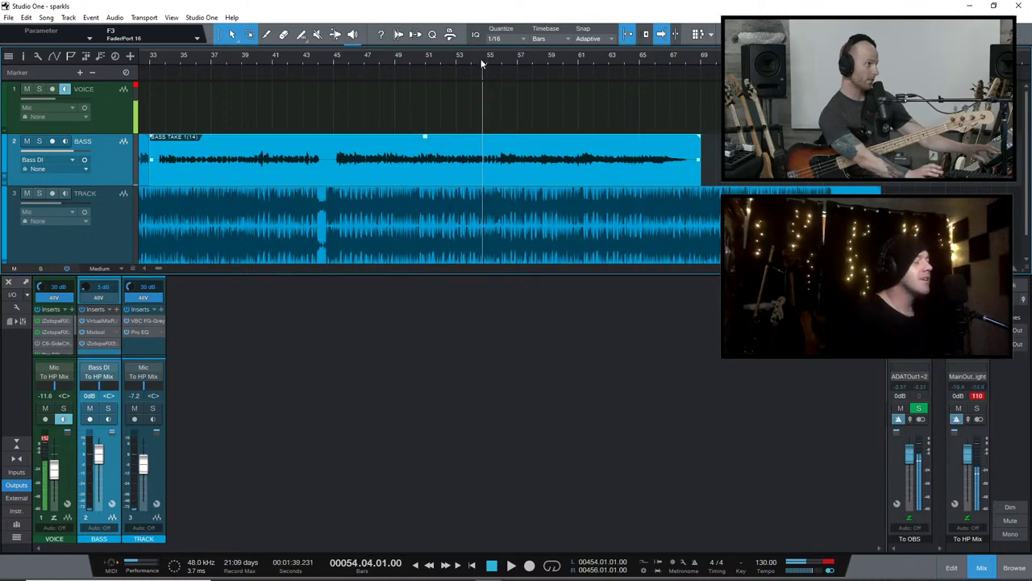
# Expand the BASS track's layers and activate the empty TAKE 2 layer
pyautogui.rightClick(113, 167)
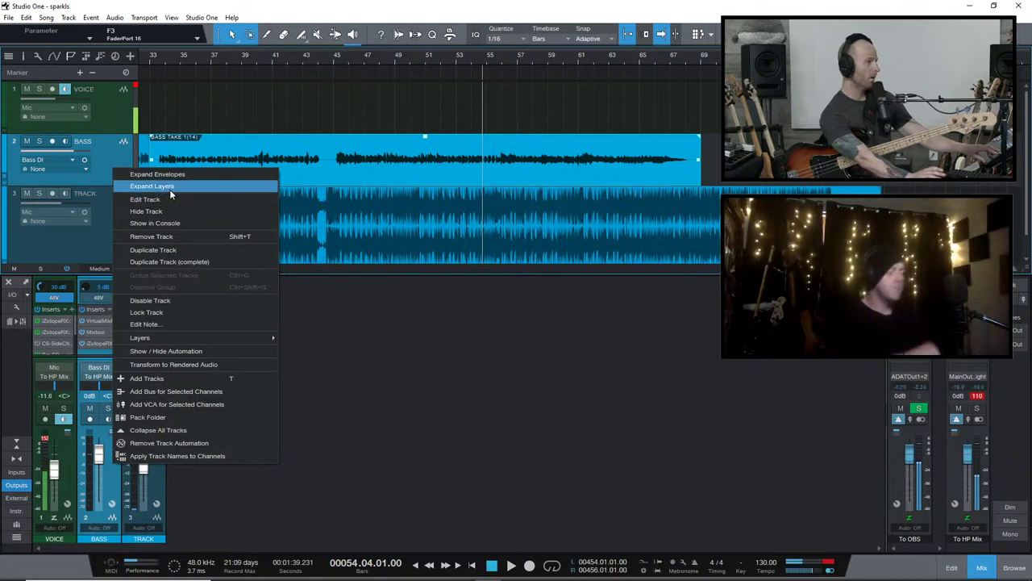
pyautogui.click(169, 186)
pyautogui.click(124, 193)
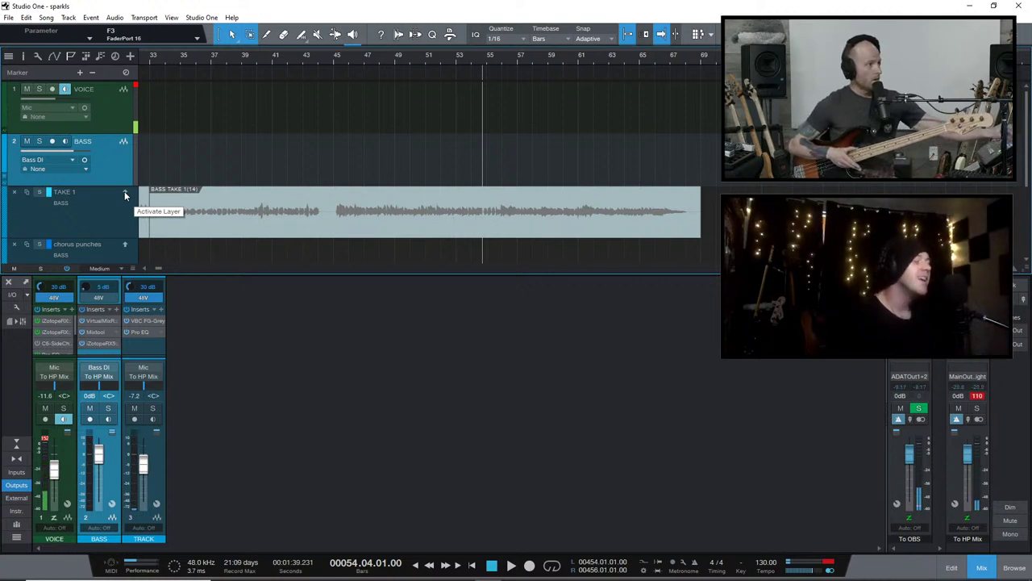
# Arm the BASS track, record the bass on TAKE 2 from bar 52 to about bar 66, and retake it past bar 68
pyautogui.press('KP_Subtract')
pyautogui.press('KP_Subtract')
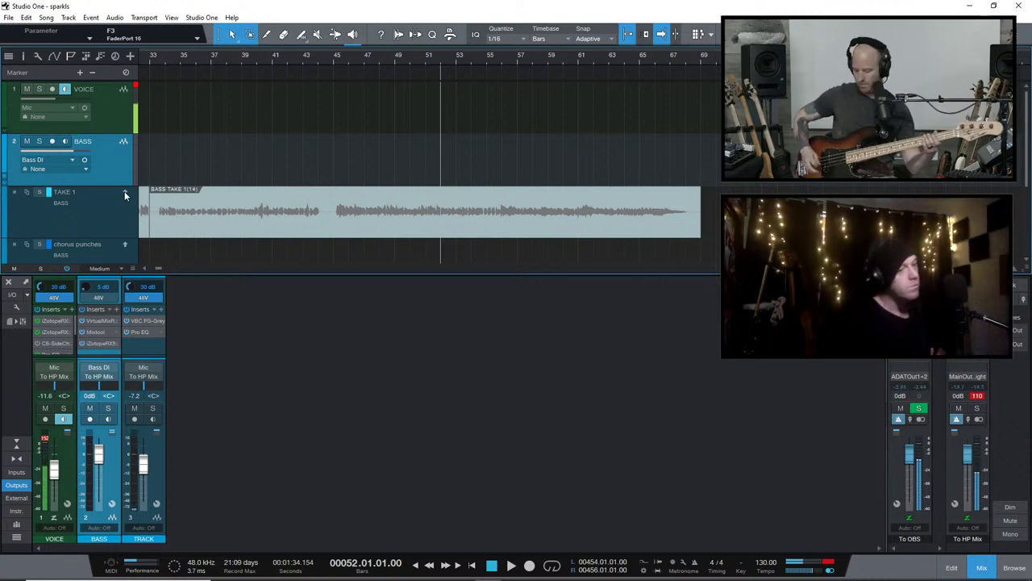
pyautogui.click(53, 142)
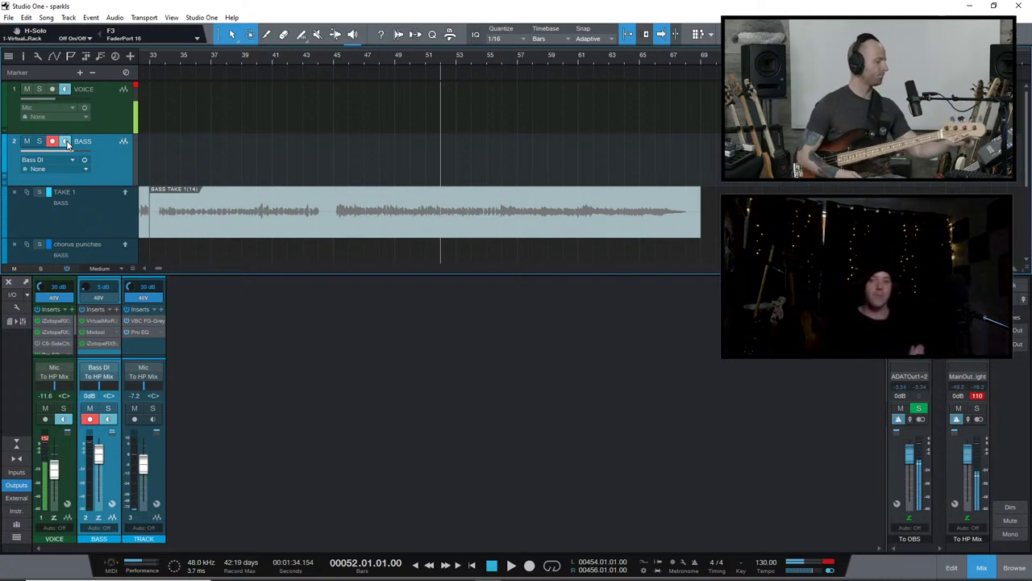
pyautogui.press('KP_Multiply')
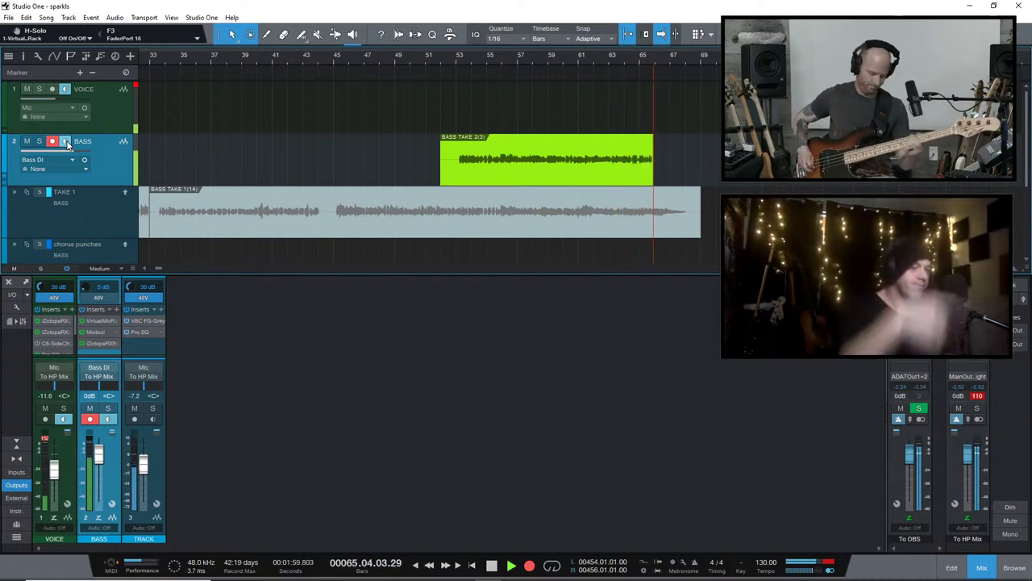
pyautogui.press('space')
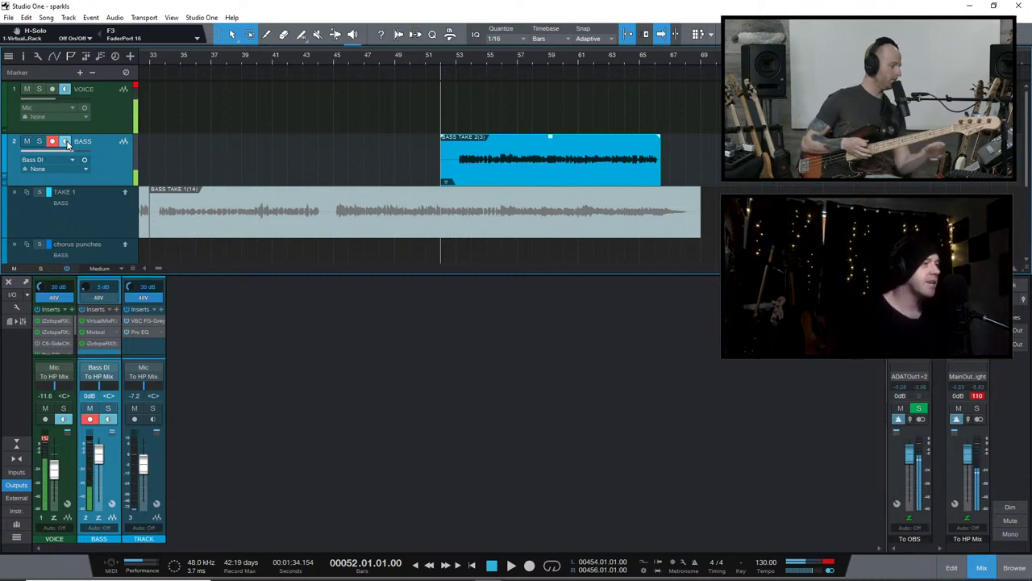
pyautogui.press('KP_Multiply')
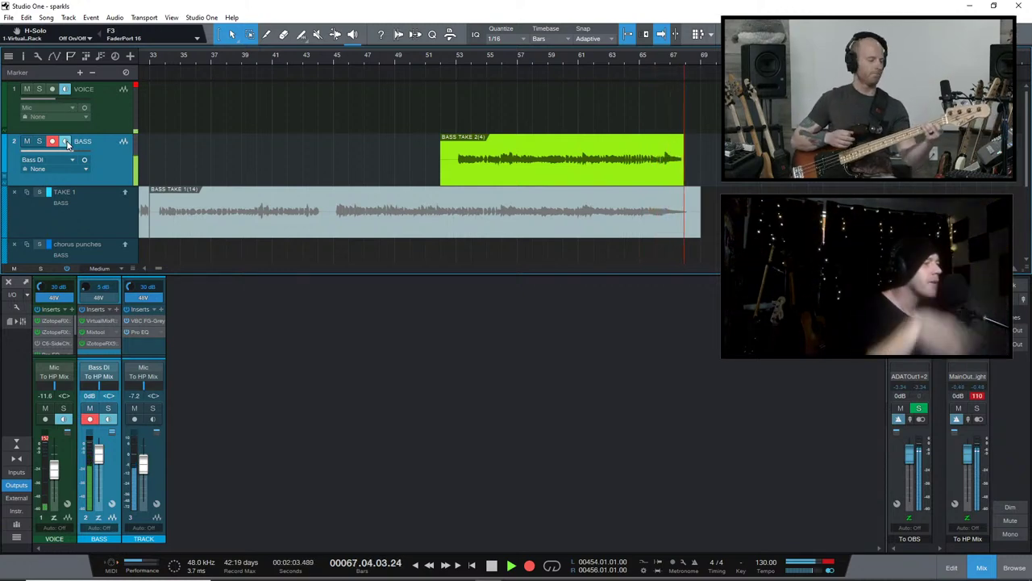
pyautogui.press('space')
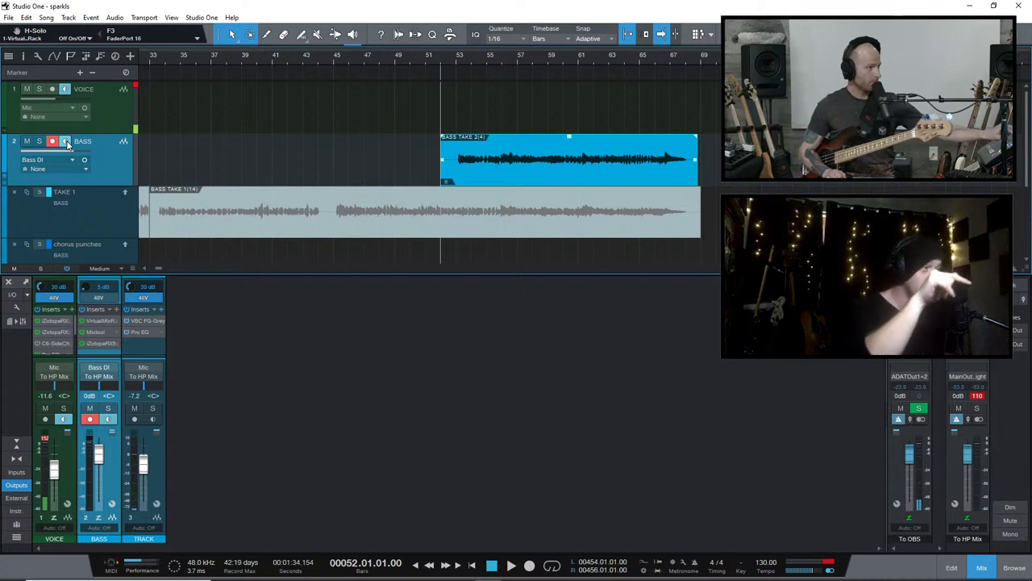
# Cue bar 61 and play back the ending of the new TAKE 2 bass recording past bar 67
pyautogui.press('KP_Add')
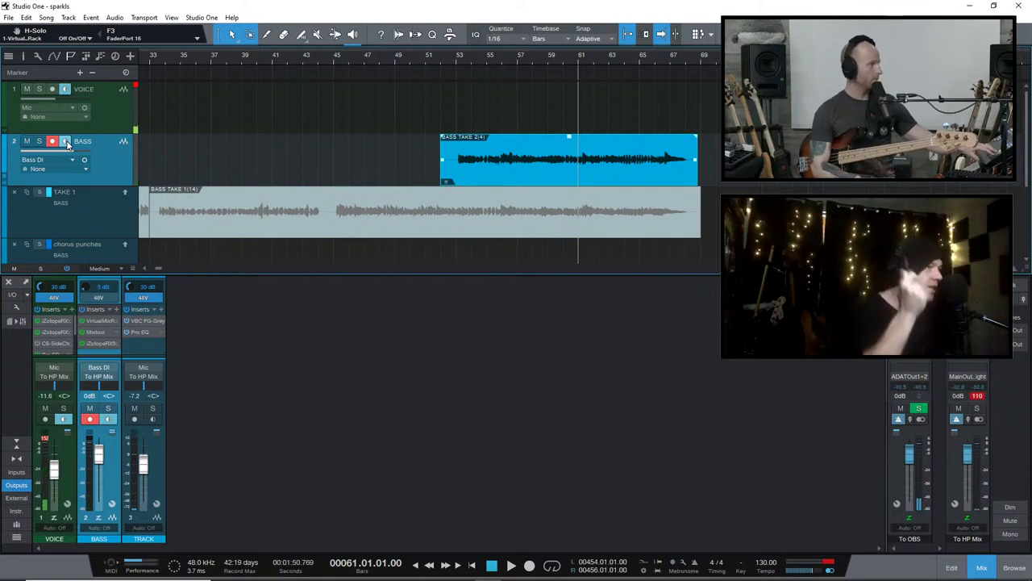
pyautogui.press('space')
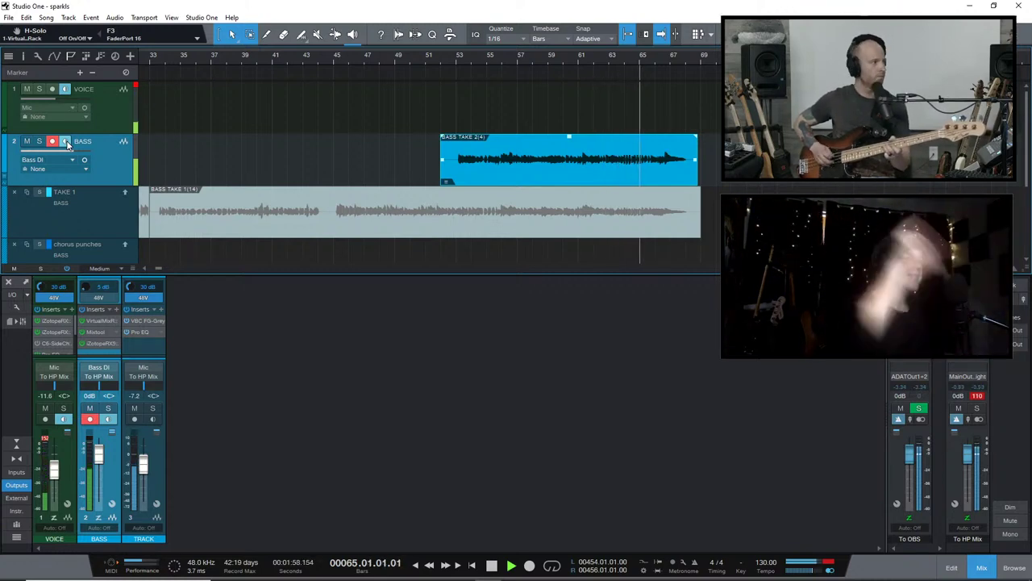
pyautogui.press('space')
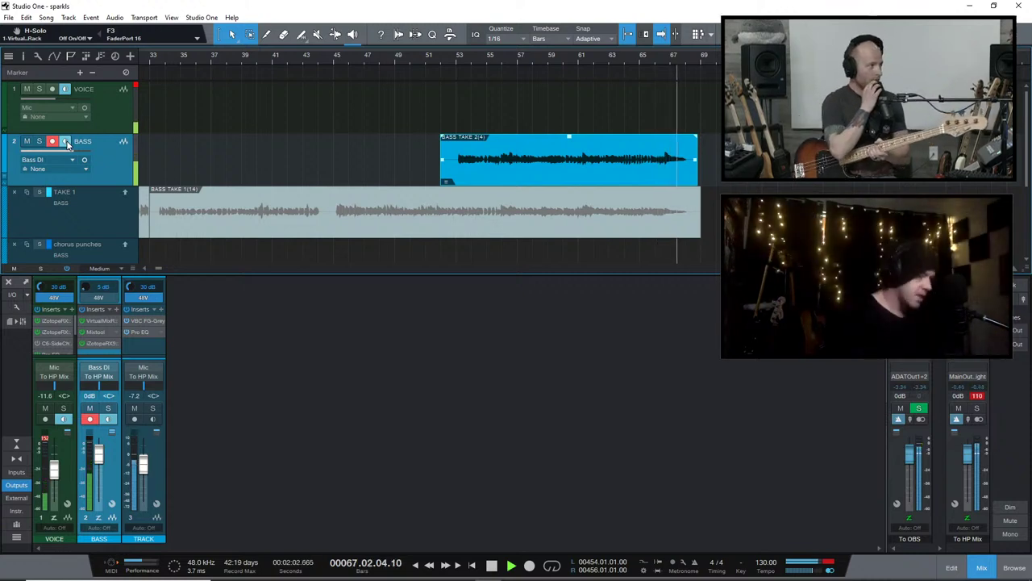
pyautogui.press('space')
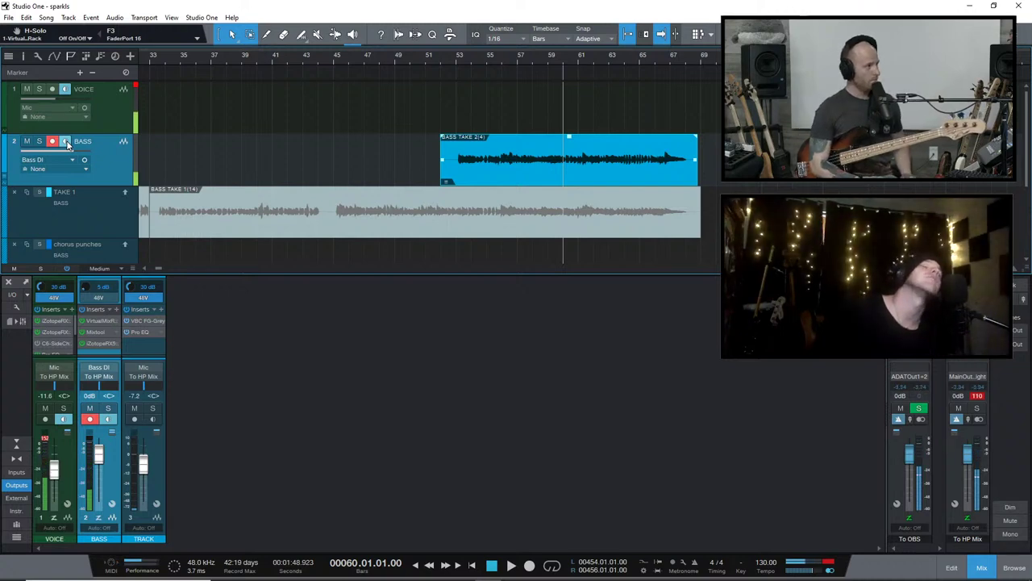
# Re-record the TAKE 2 bass from bar 52 past bar 68 and move the playhead to bar 86
pyautogui.press('KP_Subtract')
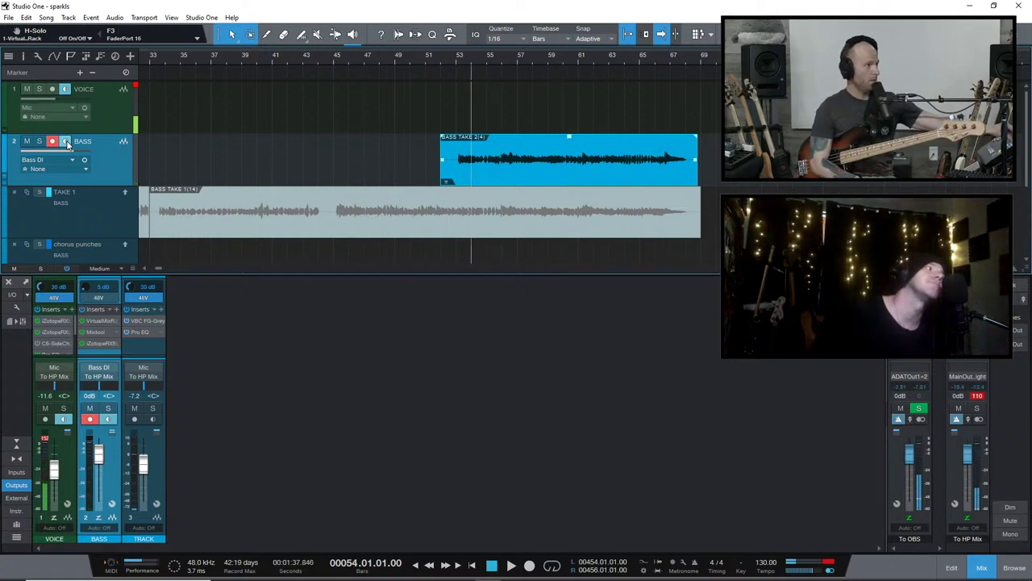
pyautogui.press('KP_Multiply')
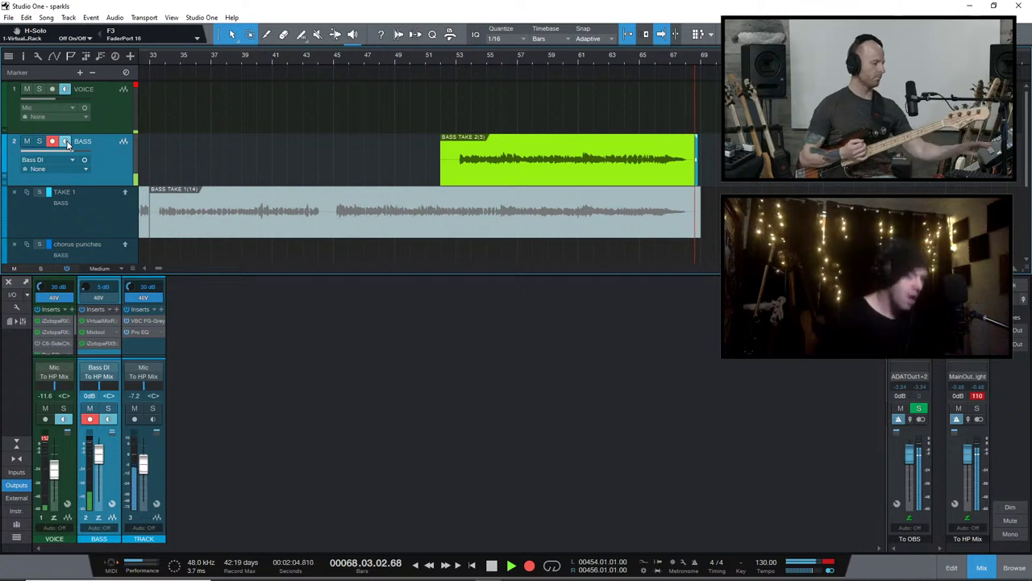
pyautogui.press('space')
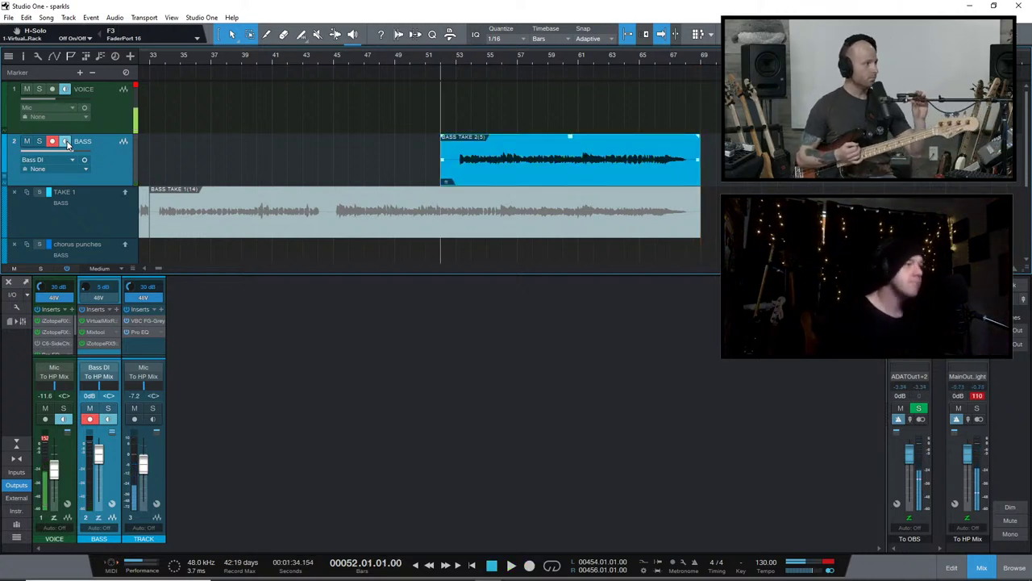
pyautogui.press('KP_Add')
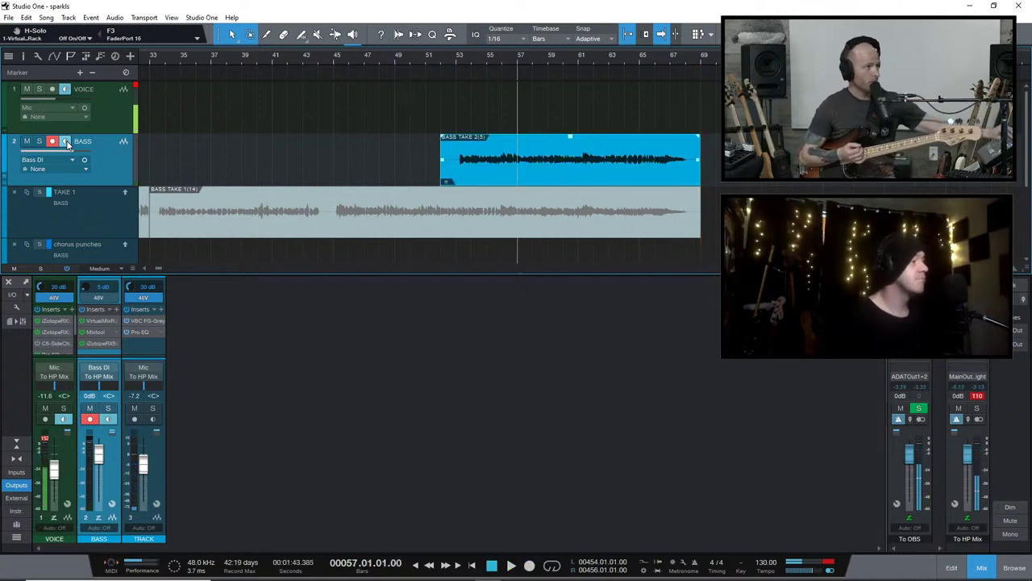
pyautogui.press('KP_Add')
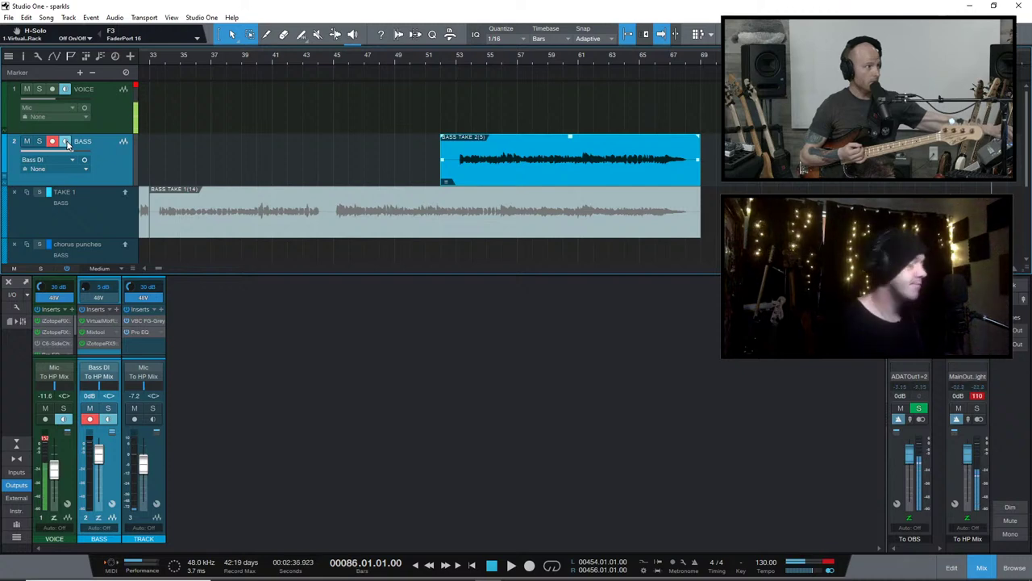
# Move the playhead back to bar 67 and make TAKE 1 the active layer of the BASS track
pyautogui.press('KP_Subtract')
pyautogui.press('KP_Subtract')
pyautogui.press('KP_Subtract')
pyautogui.press('KP_Subtract')
pyautogui.press('KP_Subtract')
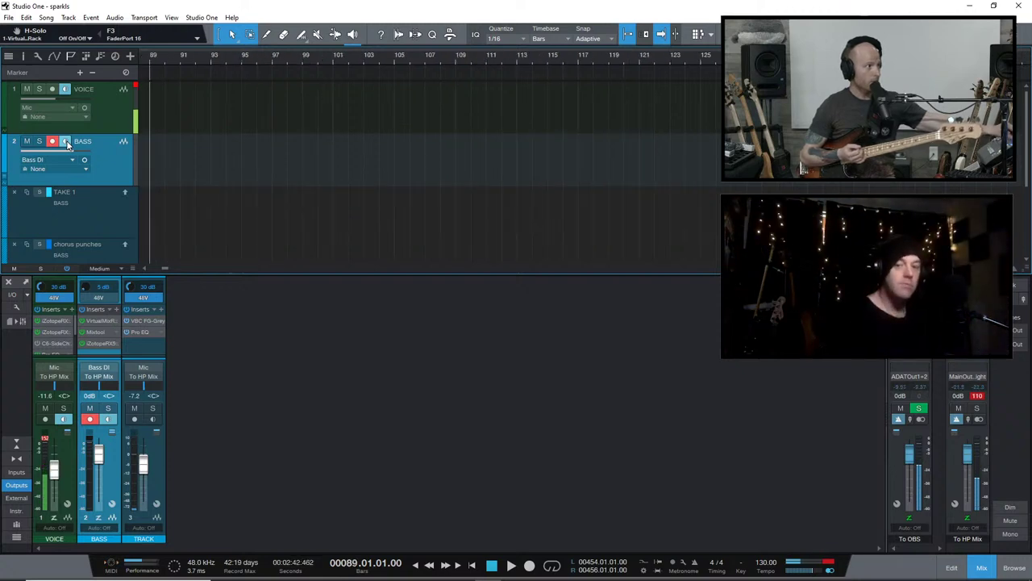
pyautogui.press('KP_Subtract')
pyautogui.press('KP_Subtract')
pyautogui.press('KP_Subtract')
pyautogui.press('KP_Subtract')
pyautogui.press('KP_Subtract')
pyautogui.press('KP_Subtract')
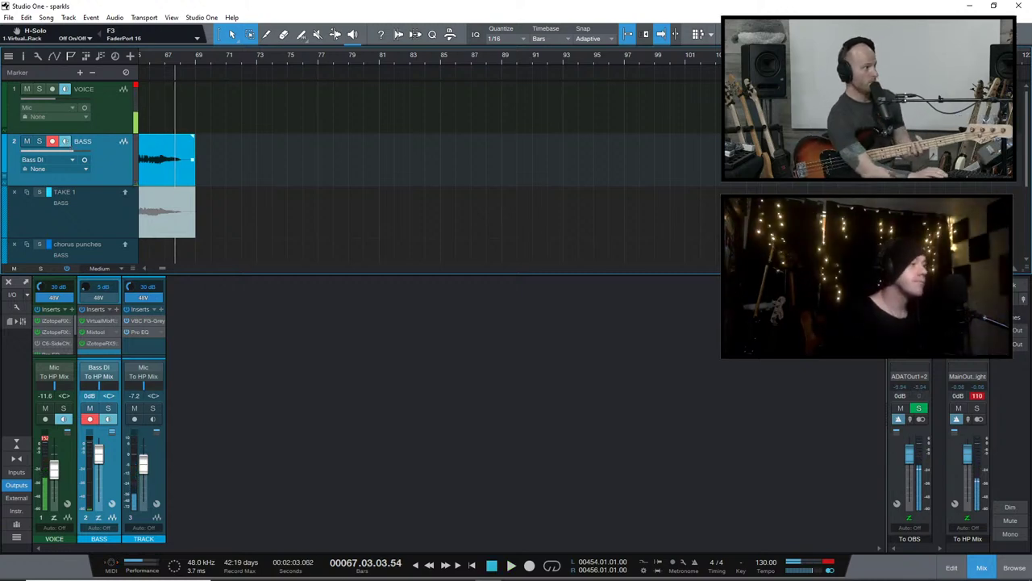
pyautogui.click(124, 192)
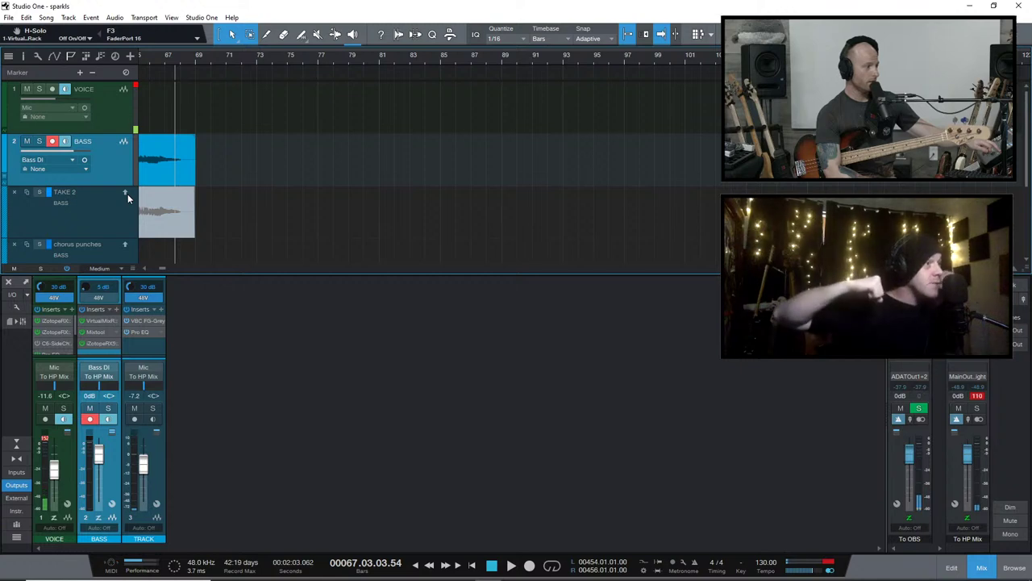
# Record the bass on TAKE 1 from bar 67 to about bar 78, retake it, and start a third pass up to about bar 72
pyautogui.press('KP_Multiply')
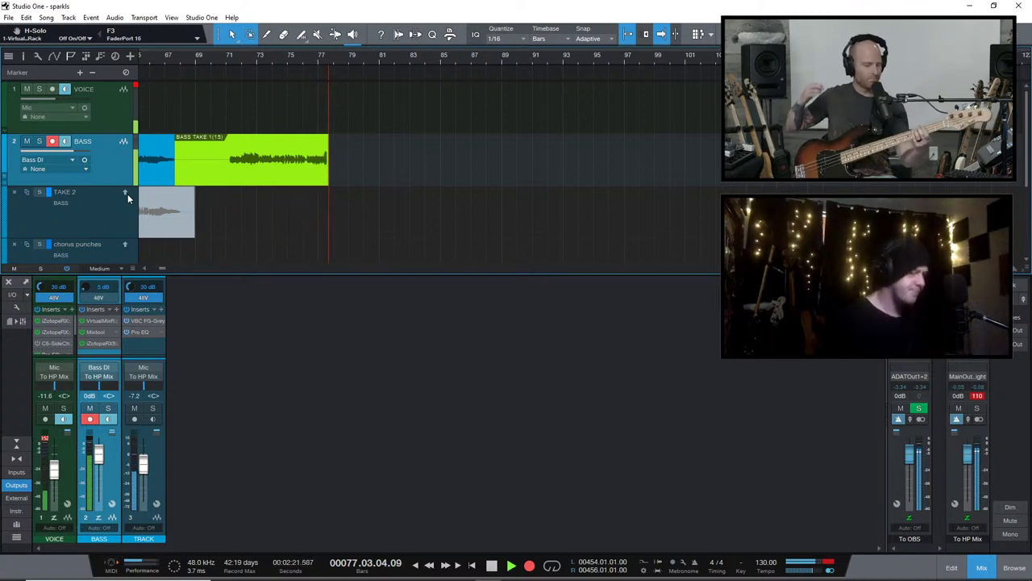
pyautogui.press('space')
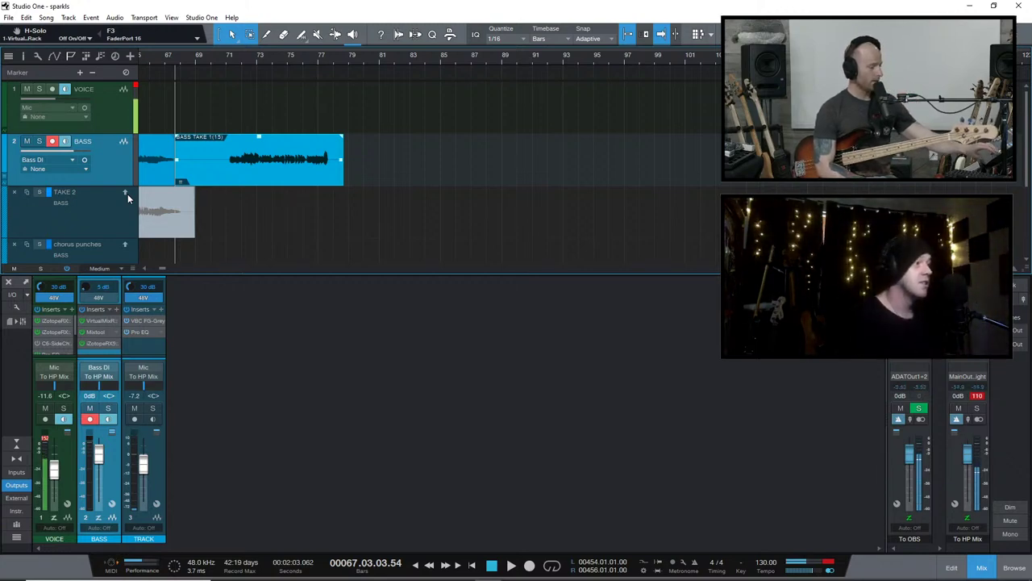
pyautogui.press('KP_Multiply')
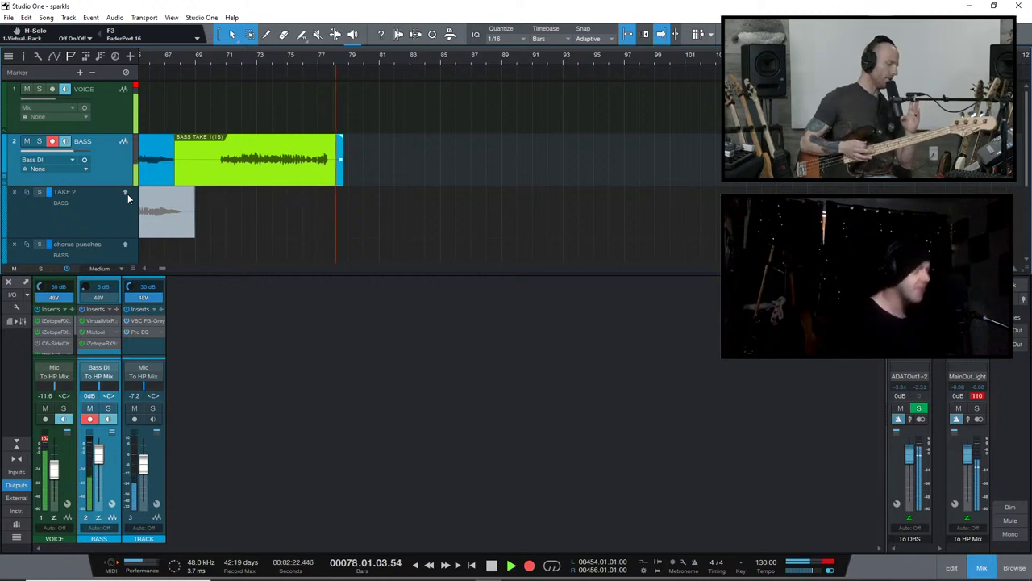
pyautogui.press('space')
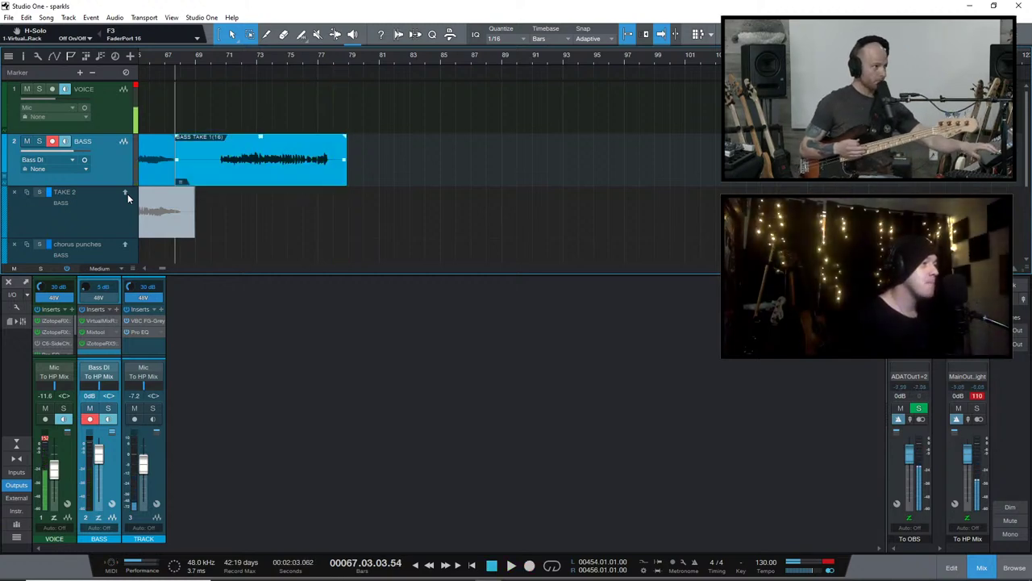
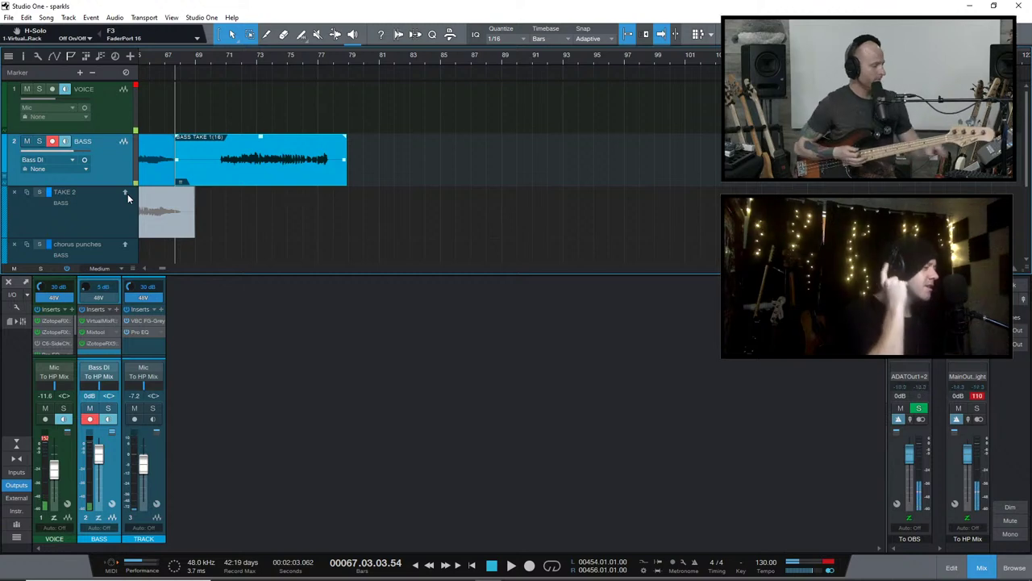
pyautogui.press('KP_Multiply')
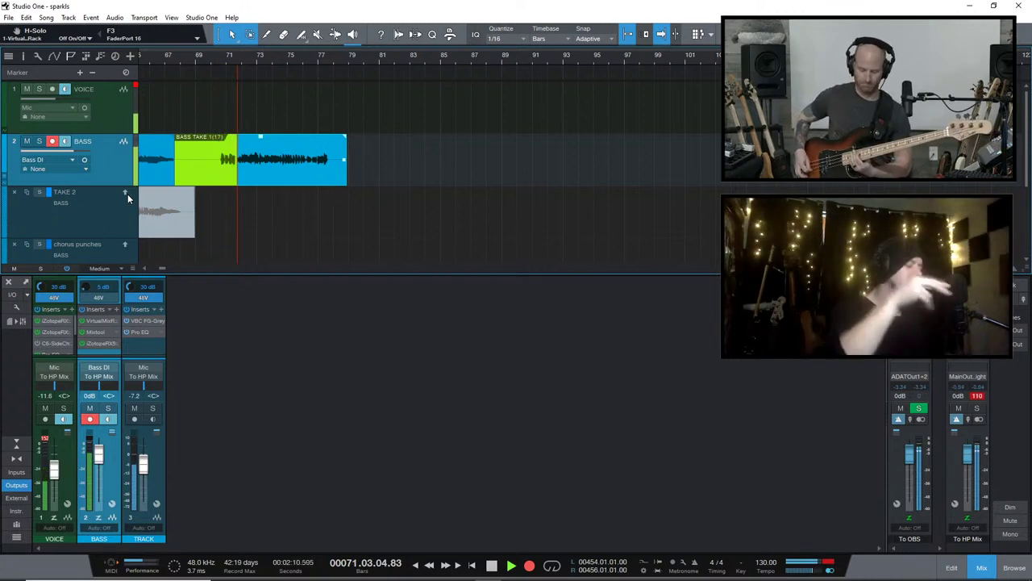
pyautogui.press('space')
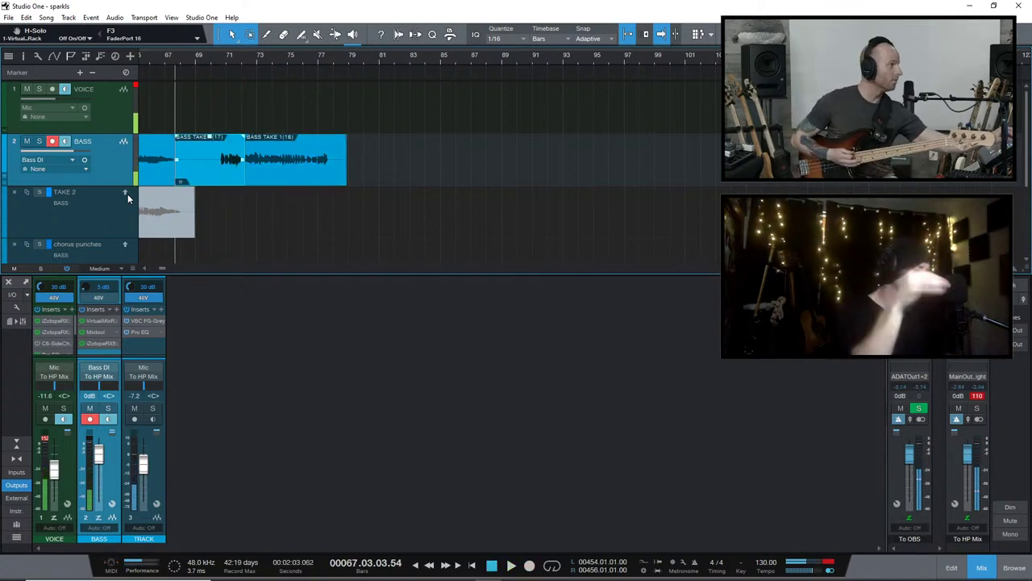
# Cue bar 69 and record the TAKE 1 bass to about bar 78, recording the same section twice
pyautogui.press('KP_Add')
pyautogui.press('KP_Multiply')
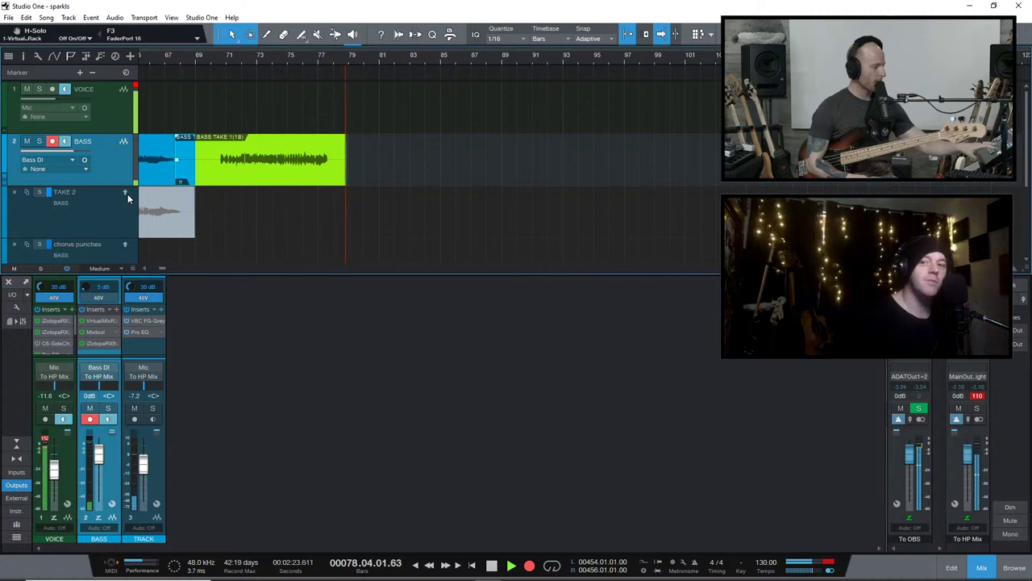
pyautogui.press('space')
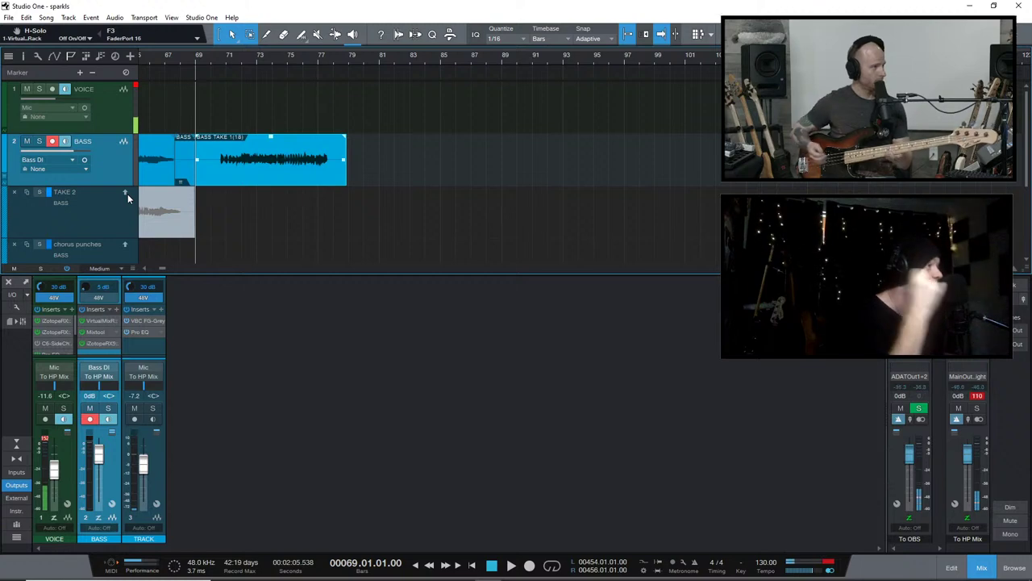
pyautogui.press('KP_Multiply')
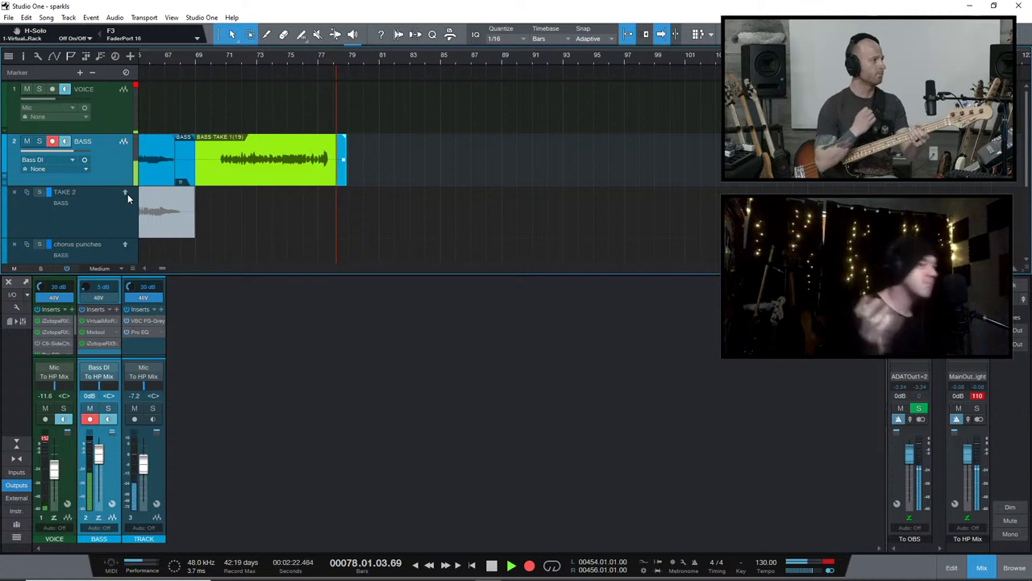
pyautogui.press('space')
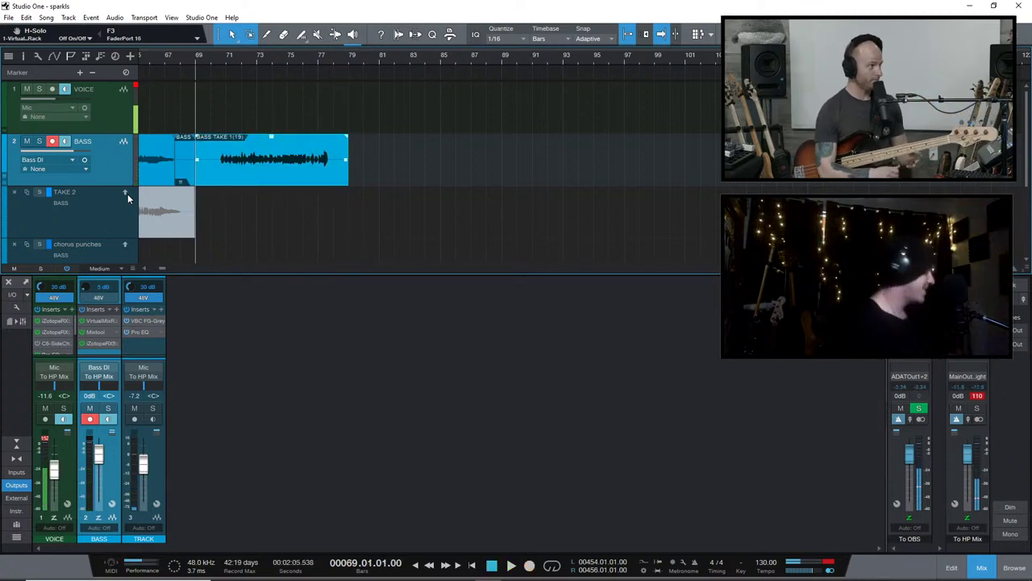
# Delete the leftover BASS clip between bars 67 and 69 and extend the preceding clip's end to about bar 68
pyautogui.moveTo(178, 164); pyautogui.dragTo(185, 166)
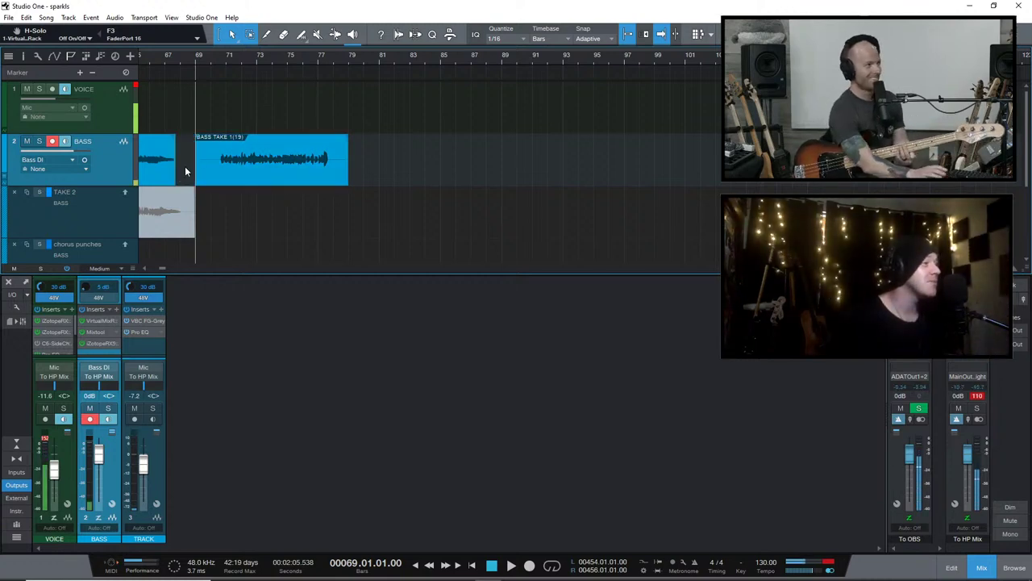
pyautogui.moveTo(171, 169); pyautogui.dragTo(187, 170)
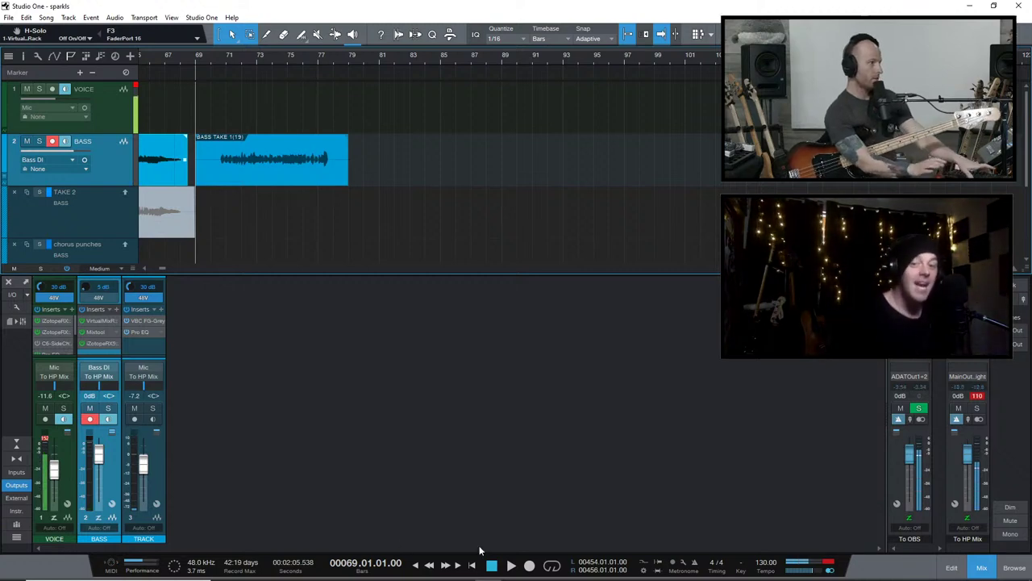
# Disarm the BASS track and clear the clipping indicator on the main output channel
pyautogui.click(53, 141)
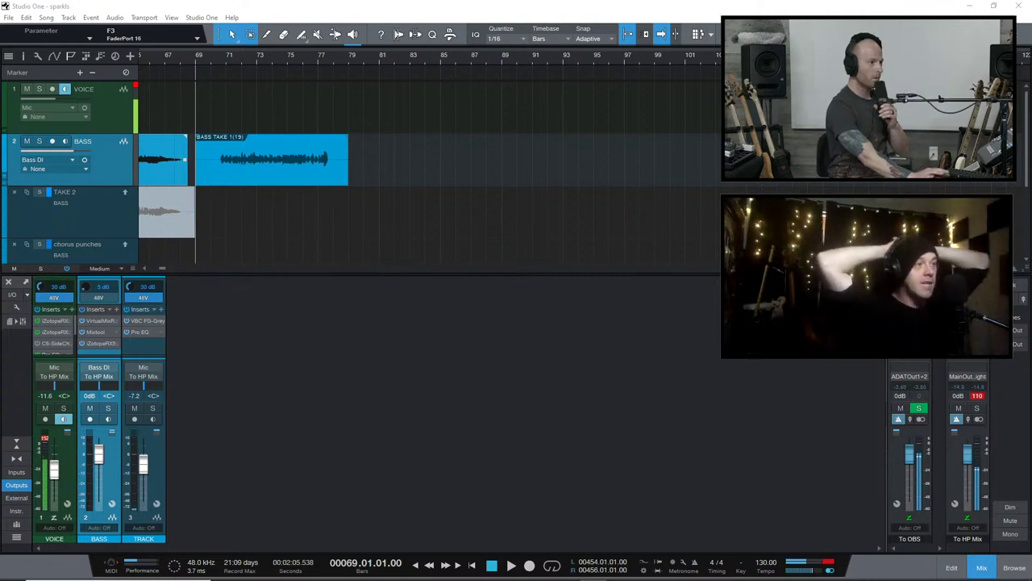
pyautogui.click(977, 395)
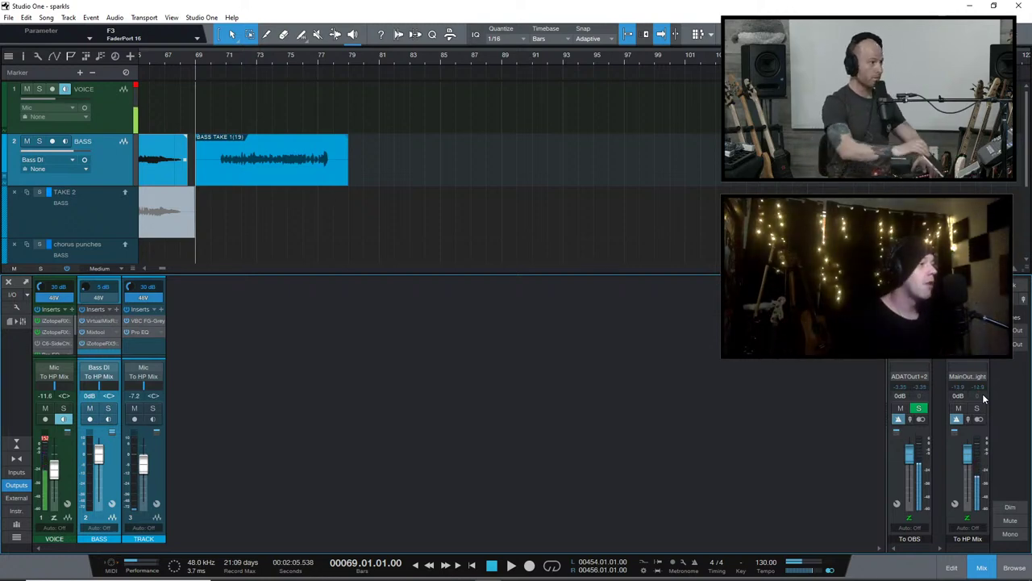
# Shift the BASS clip boundary at bar 33 to bar 34 and the boundary at bar 10 to about bar 11.5
pyautogui.press('w')
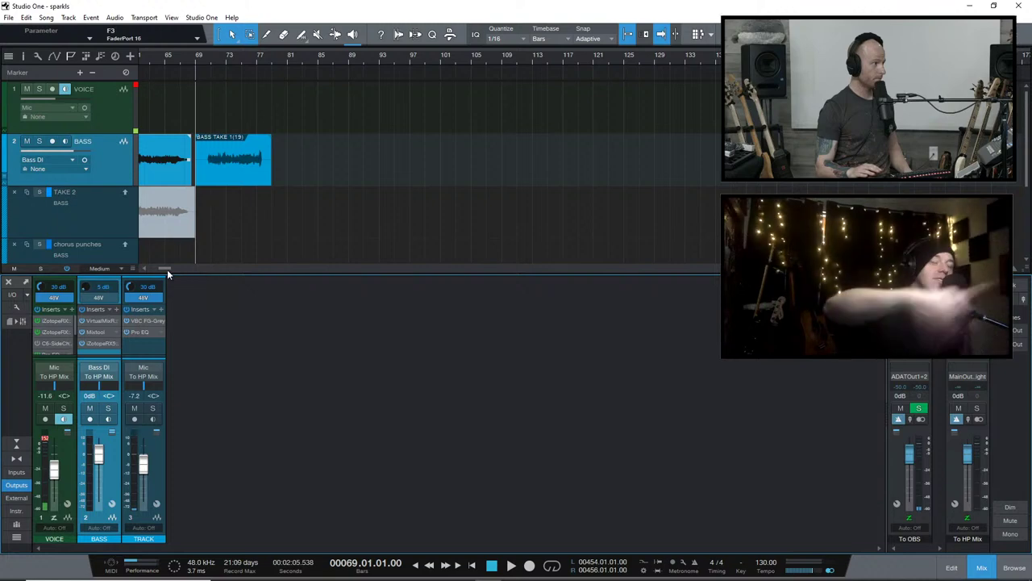
pyautogui.moveTo(166, 268); pyautogui.dragTo(152, 268)
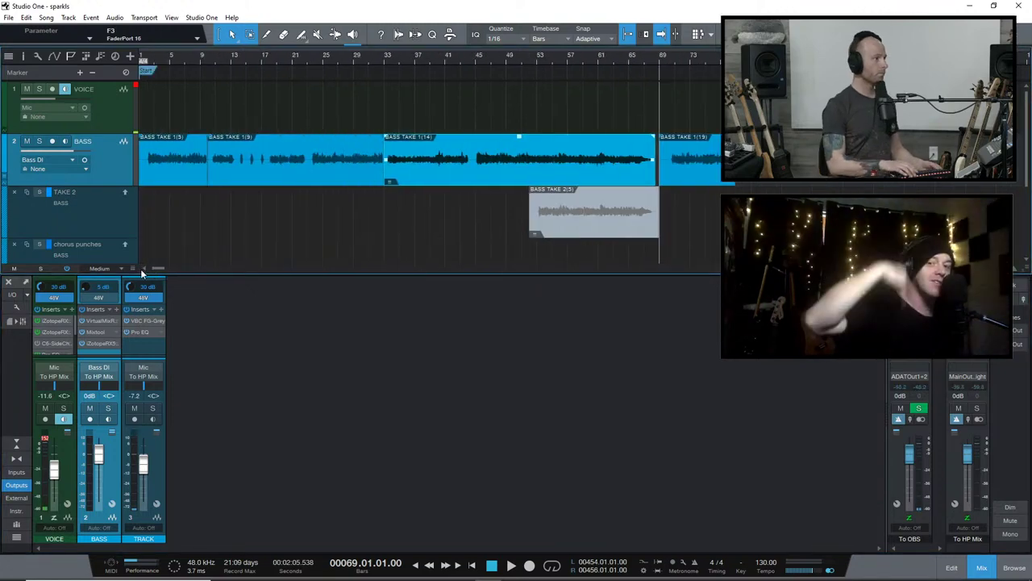
pyautogui.press('e')
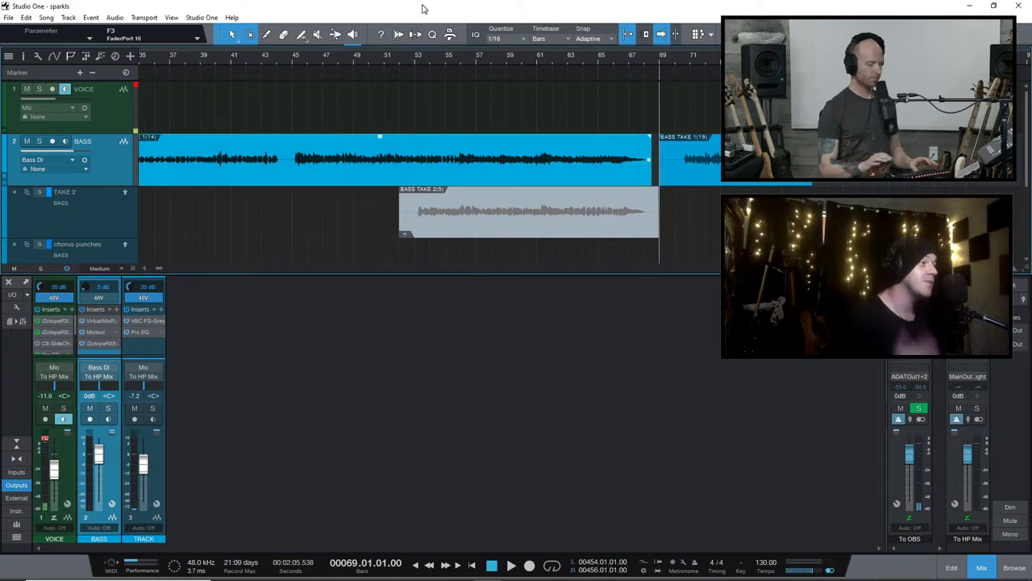
pyautogui.hotkey('shift', 'f')
pyautogui.hotkey('shift', 'f')
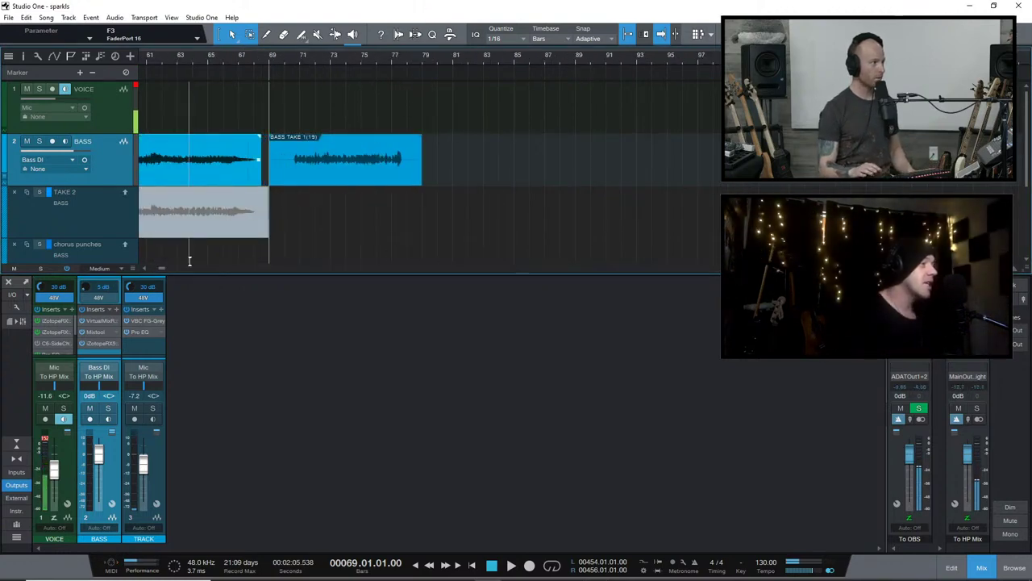
pyautogui.moveTo(163, 268); pyautogui.dragTo(156, 267)
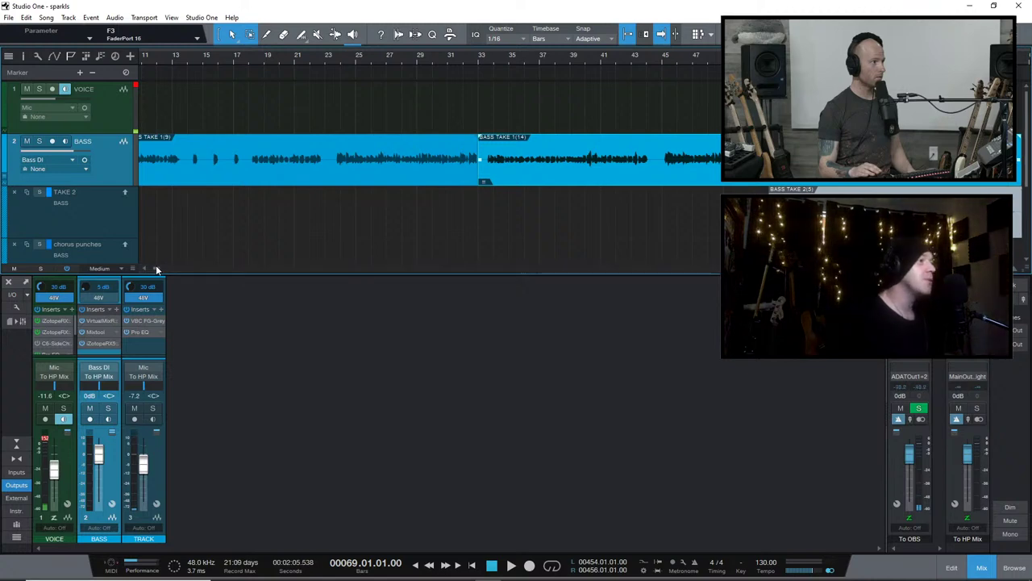
pyautogui.moveTo(479, 177); pyautogui.dragTo(495, 174)
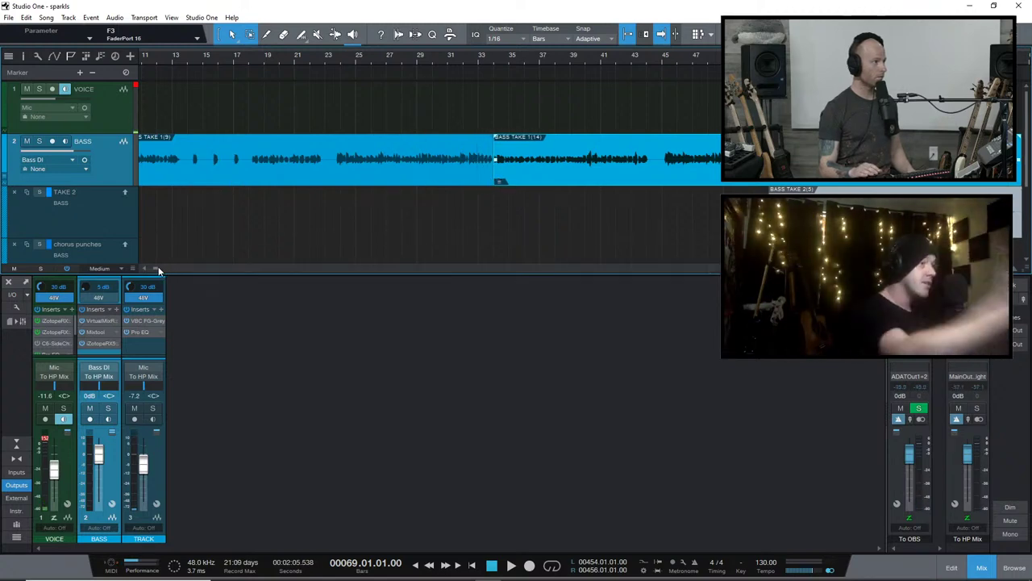
pyautogui.moveTo(159, 269); pyautogui.dragTo(152, 266)
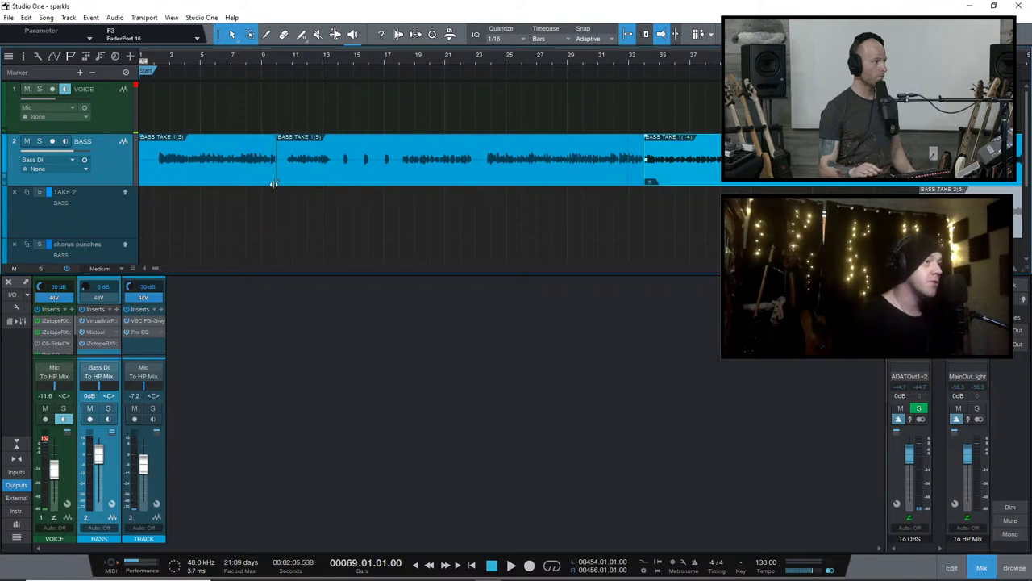
pyautogui.moveTo(275, 183); pyautogui.dragTo(299, 186)
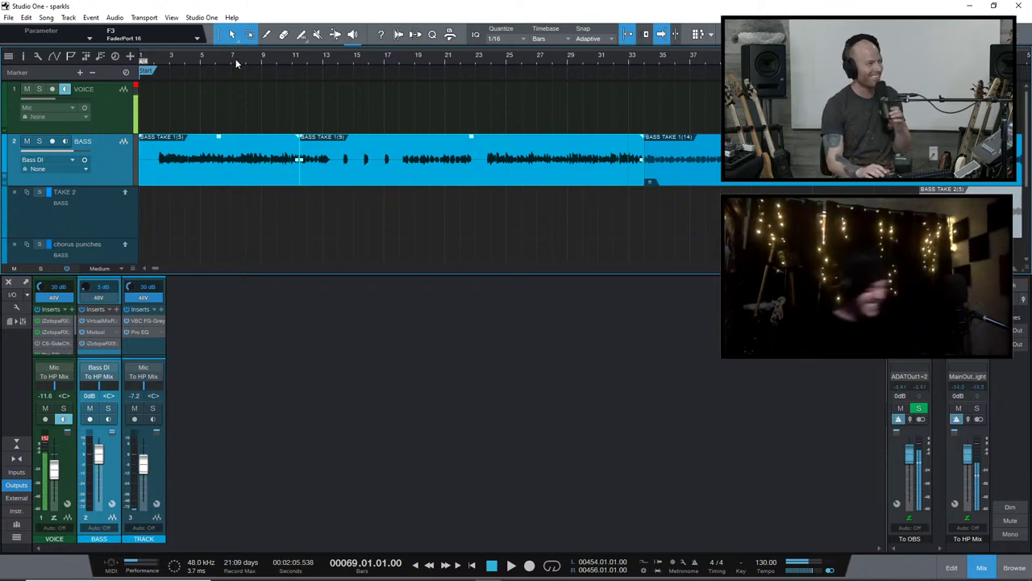
# Solo the BASS track and play back the edited clip transition near bar 11, starting from bar 10
pyautogui.click(277, 59)
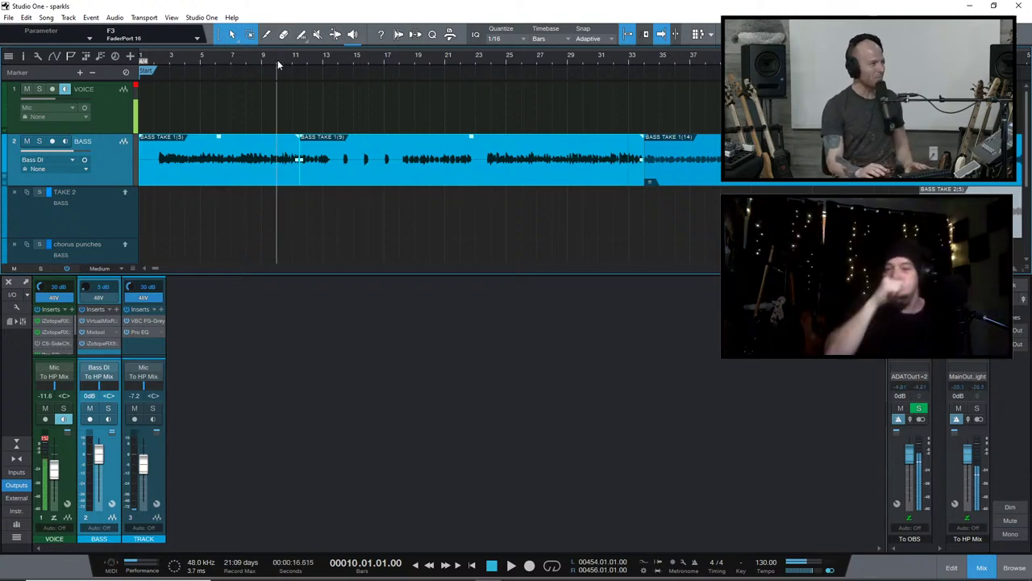
pyautogui.press('s')
pyautogui.press('space')
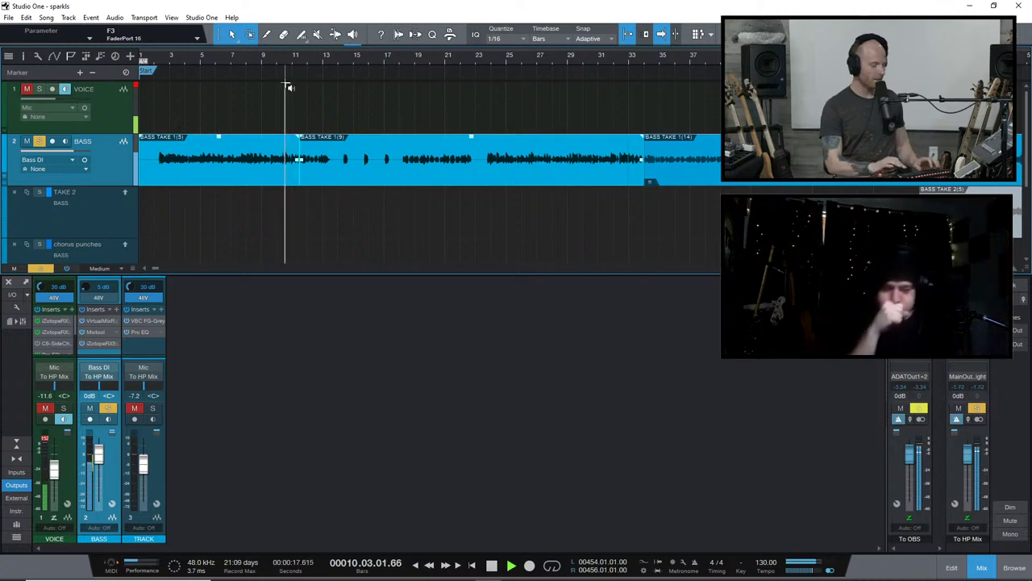
pyautogui.scroll(1, 284, 82)
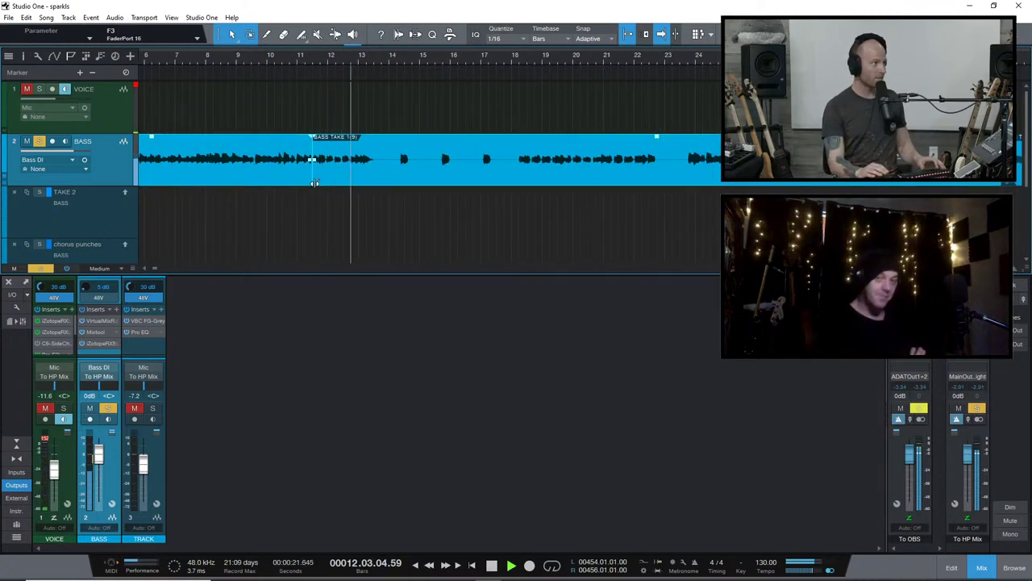
pyautogui.press('space')
pyautogui.press('w')
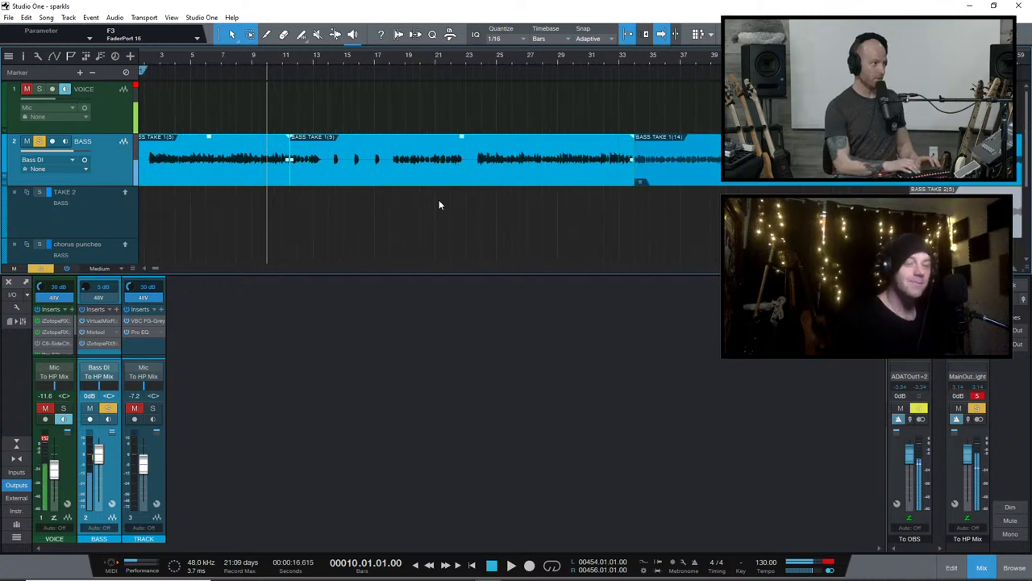
# Play back the soloed BASS clip transition at bar 34, starting from about bar 31
pyautogui.click(600, 62)
pyautogui.press('space')
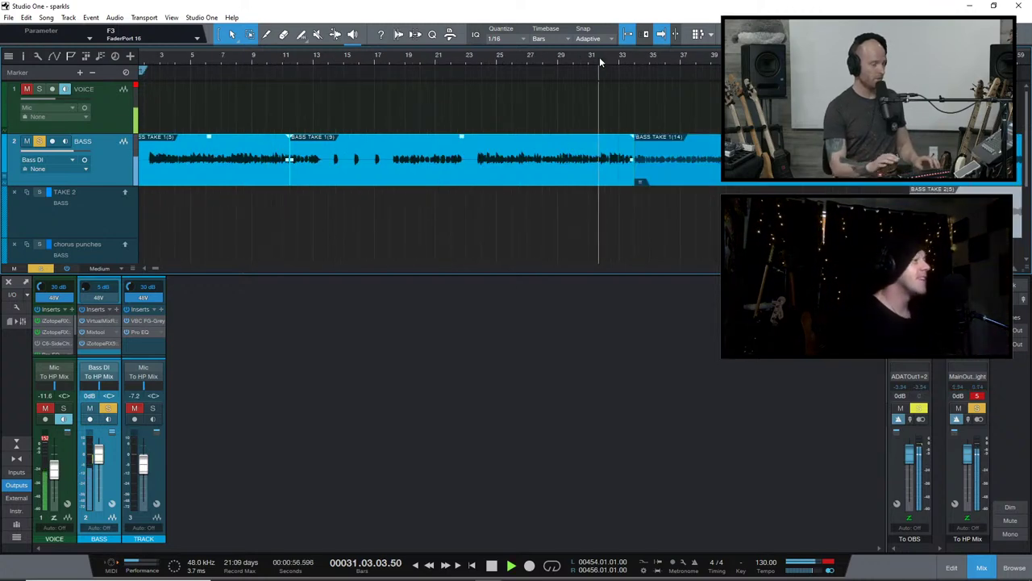
pyautogui.press('e')
pyautogui.press('space')
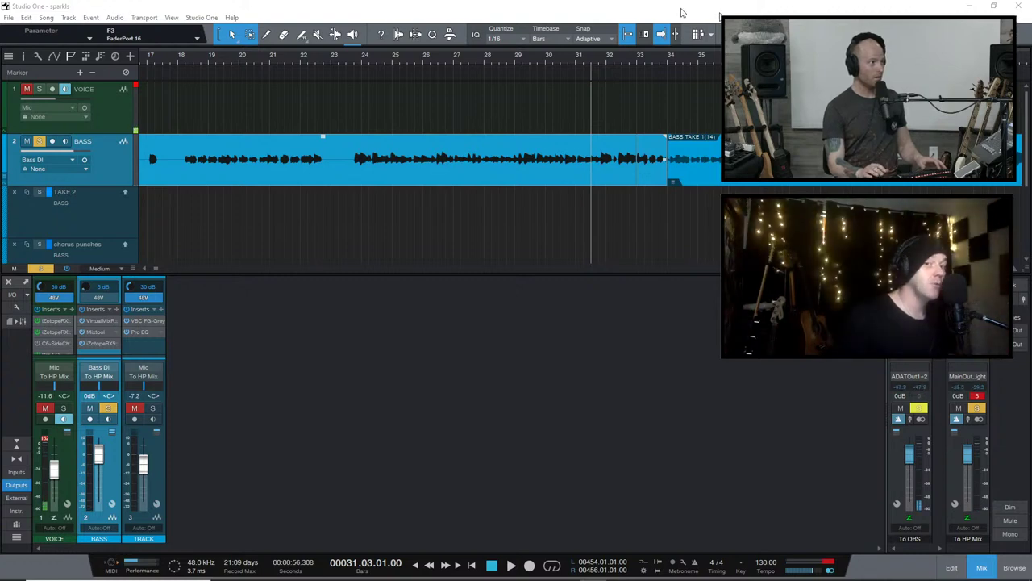
pyautogui.press('space')
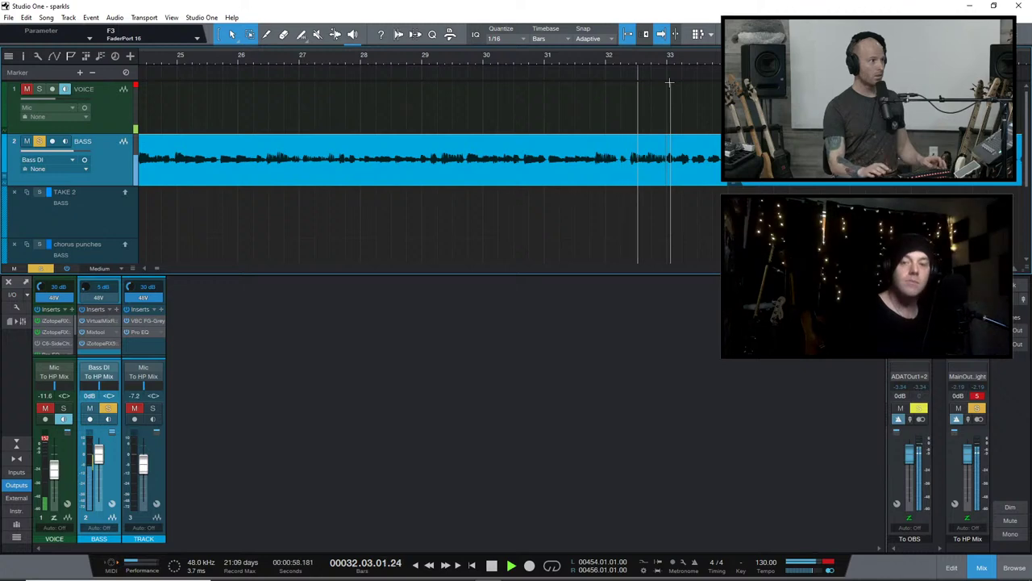
pyautogui.press('w')
pyautogui.press('w')
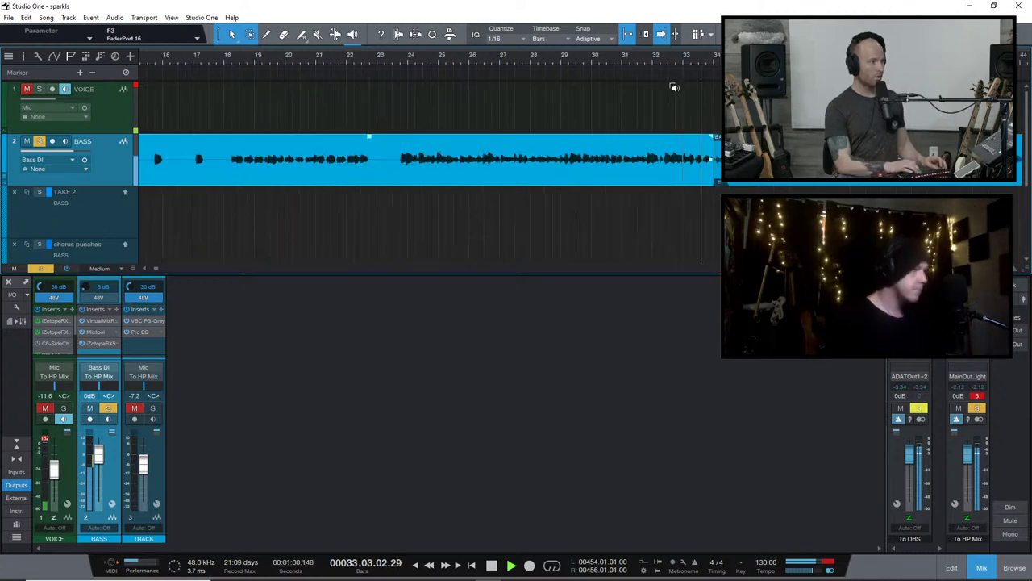
pyautogui.press('e')
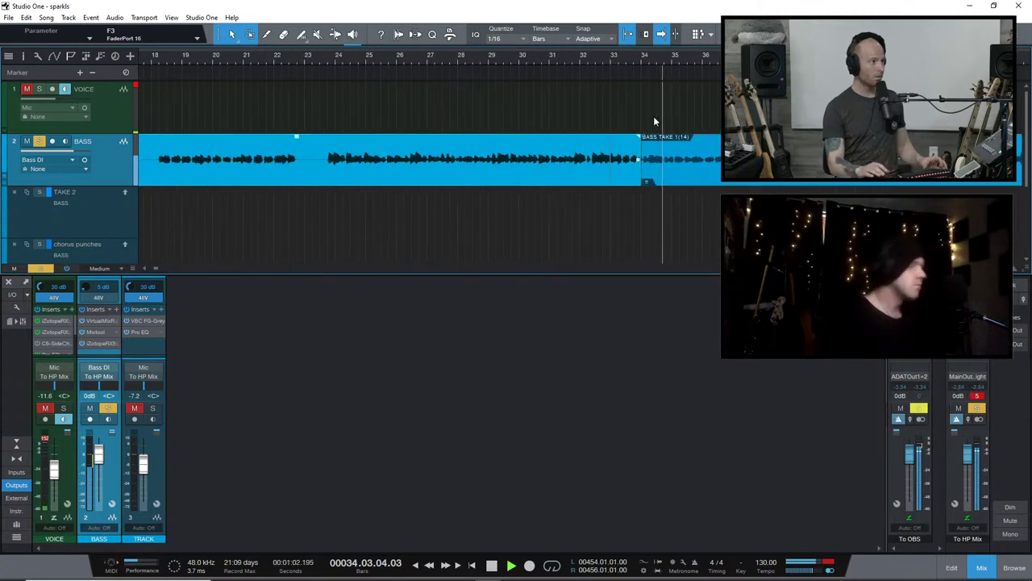
pyautogui.press('space')
# Move the BASS clip boundary at bar 34 to about a quarter bar past bar 34 and play back the transition
pyautogui.moveTo(645, 176)
pyautogui.mouseDown()
pyautogui.moveTo(606, 177)
pyautogui.moveTo(664, 176)
pyautogui.mouseUp()
pyautogui.click(638, 58)
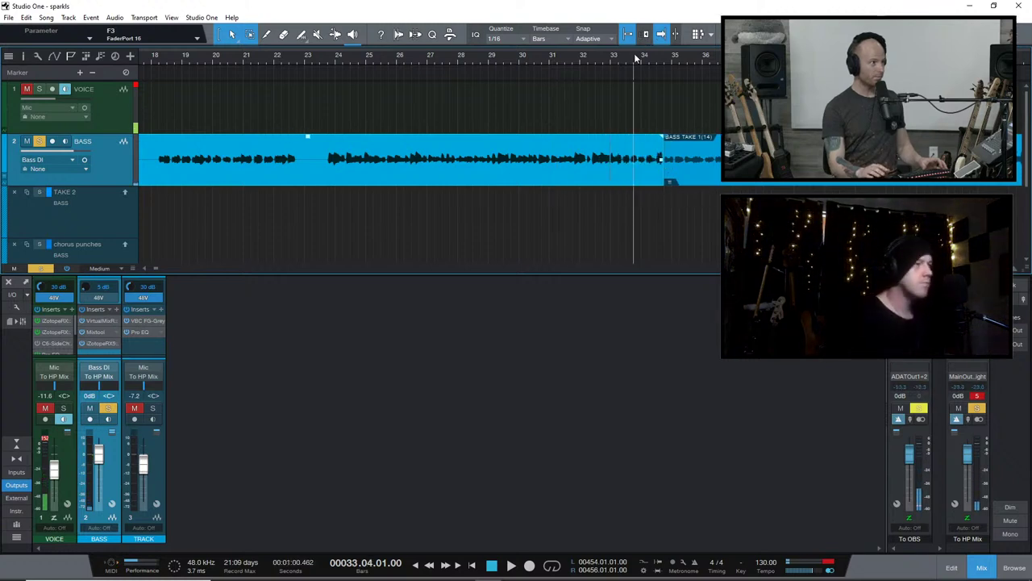
pyautogui.press('space')
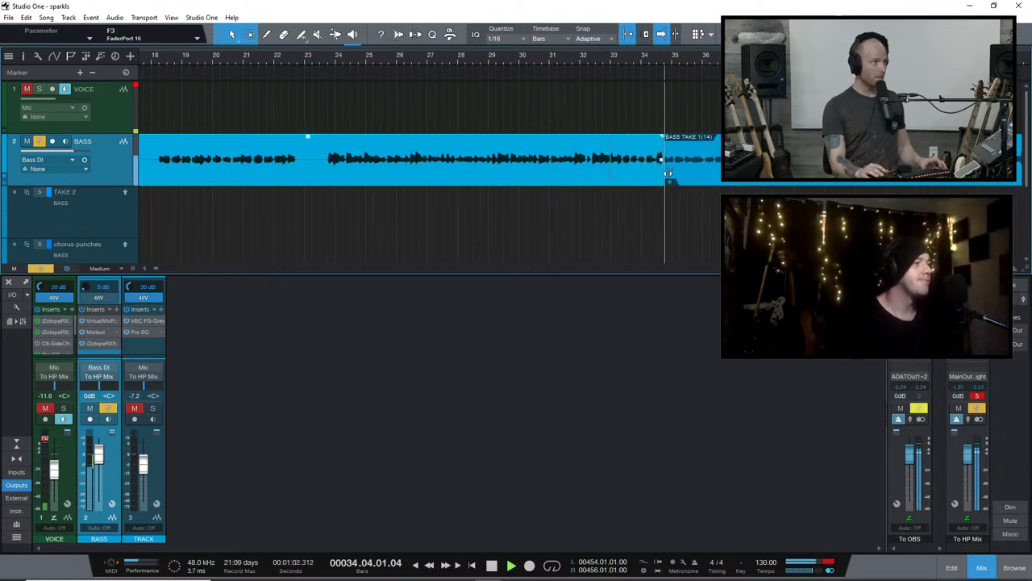
pyautogui.press('space')
pyautogui.moveTo(667, 175); pyautogui.dragTo(650, 175)
pyautogui.press('space')
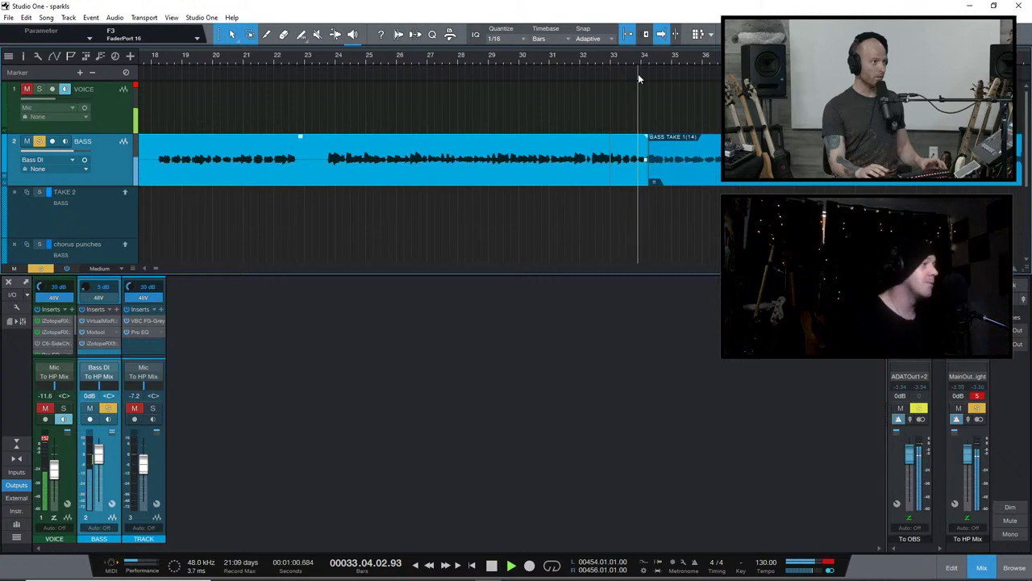
pyautogui.press('space')
# Extend the end of the BASS clip near bar 68 to bar 69, closing the gap before the following clip
pyautogui.hotkey('shift', 'z')
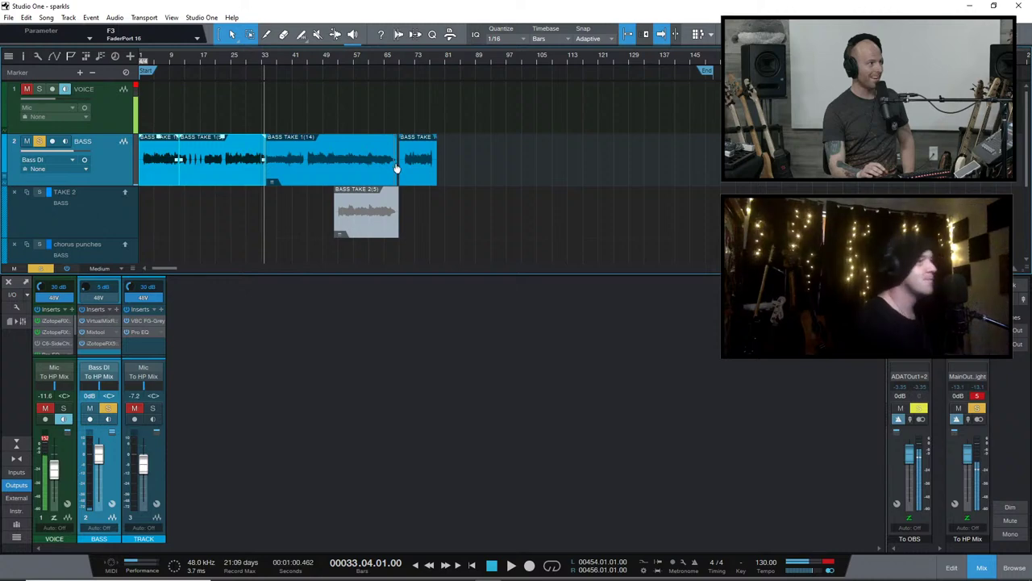
pyautogui.click(400, 58)
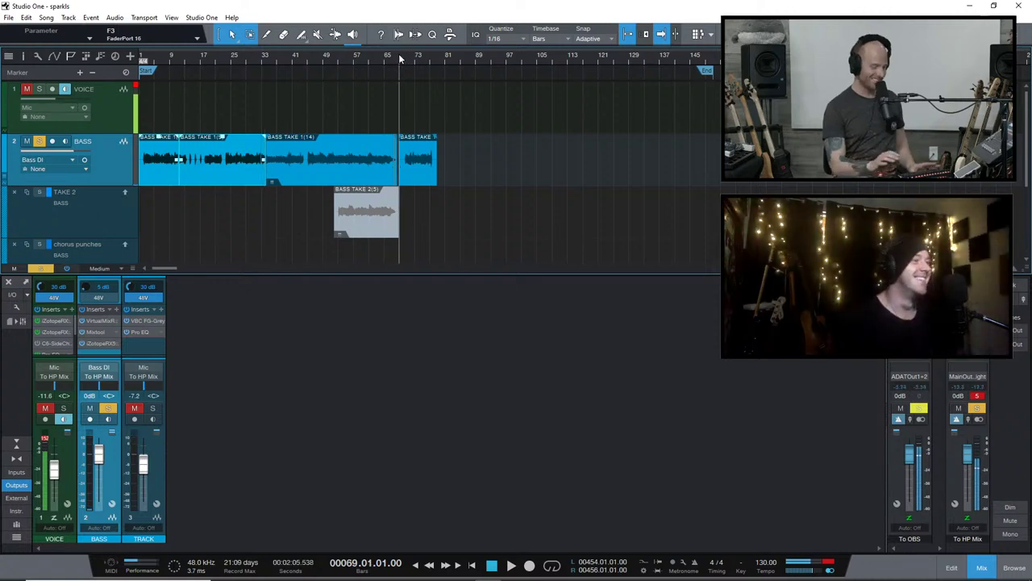
pyautogui.press('e')
pyautogui.press('e')
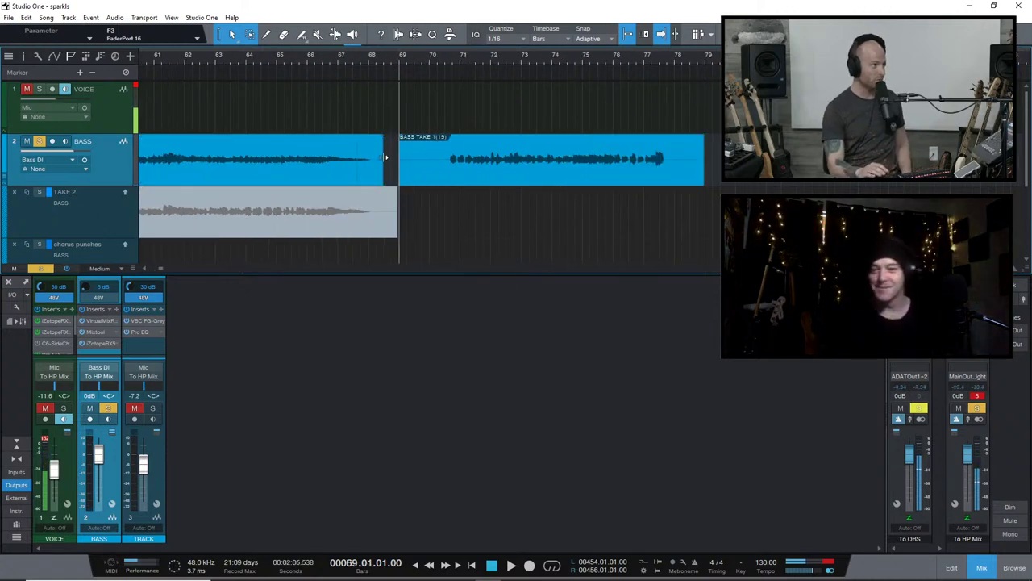
pyautogui.moveTo(386, 157); pyautogui.dragTo(396, 160)
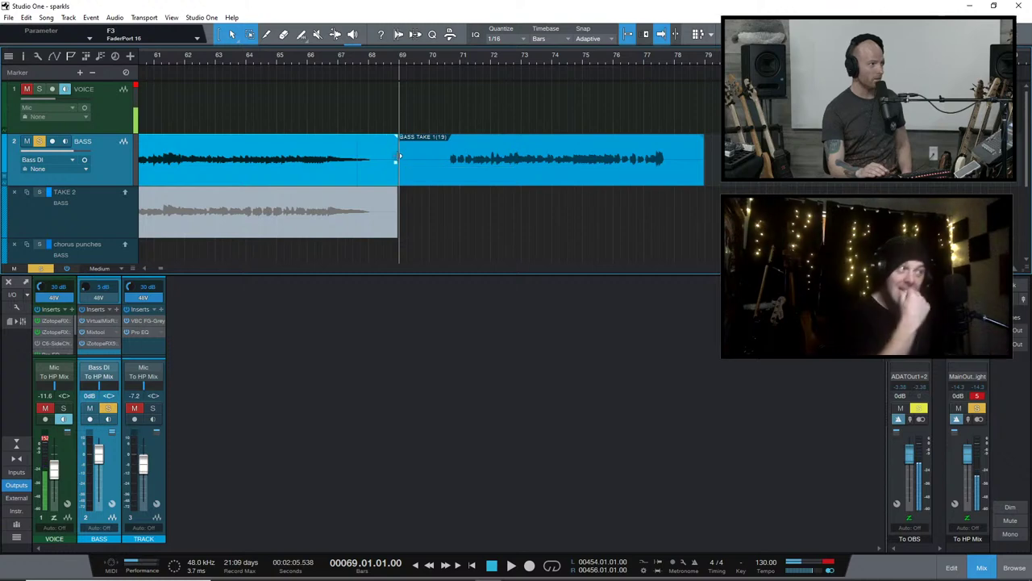
# Return to the song start, unsolo the BASS track and play back the edited bass part with the drum track
pyautogui.press('w')
pyautogui.press('w')
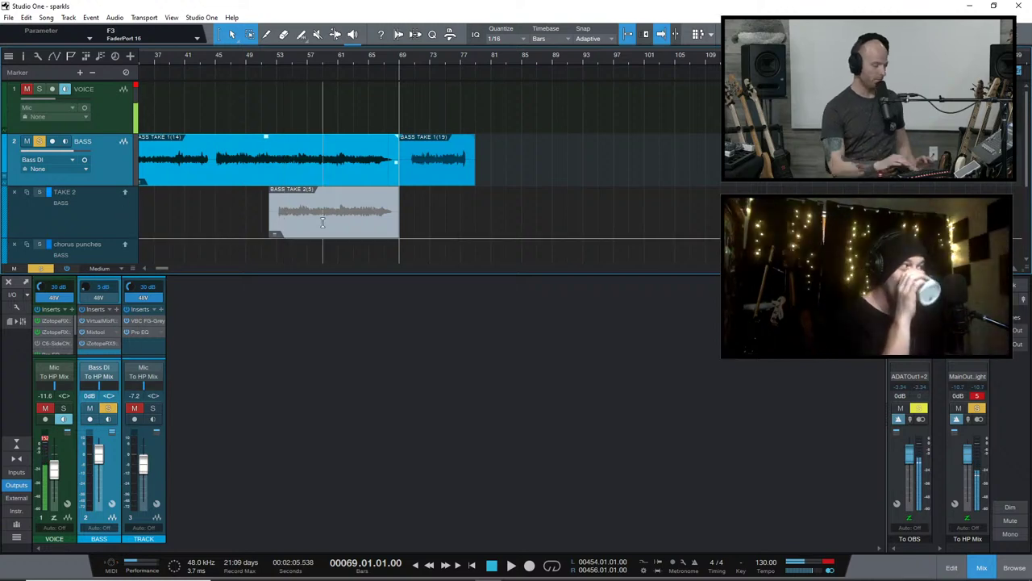
pyautogui.press('Home')
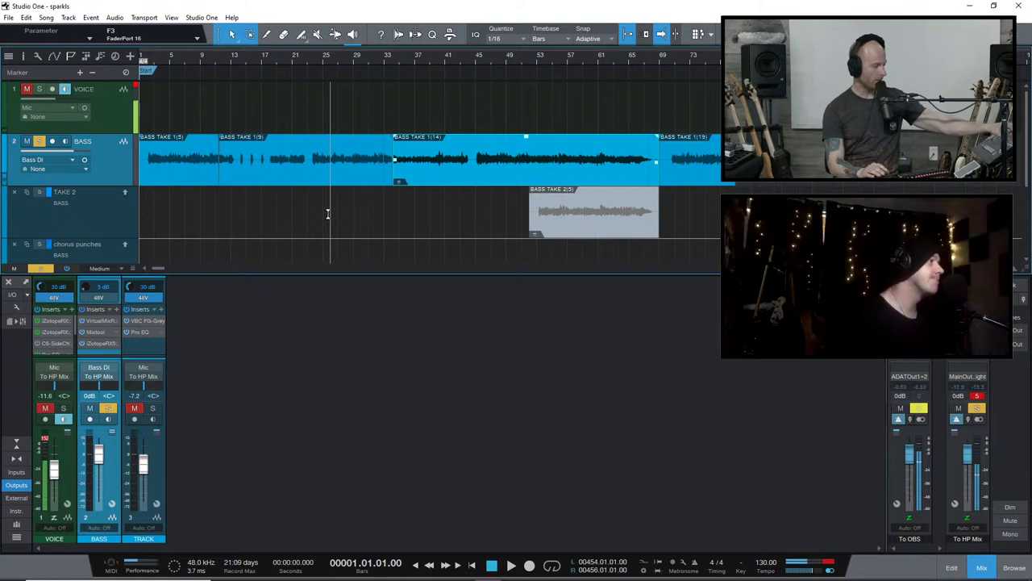
pyautogui.press('space')
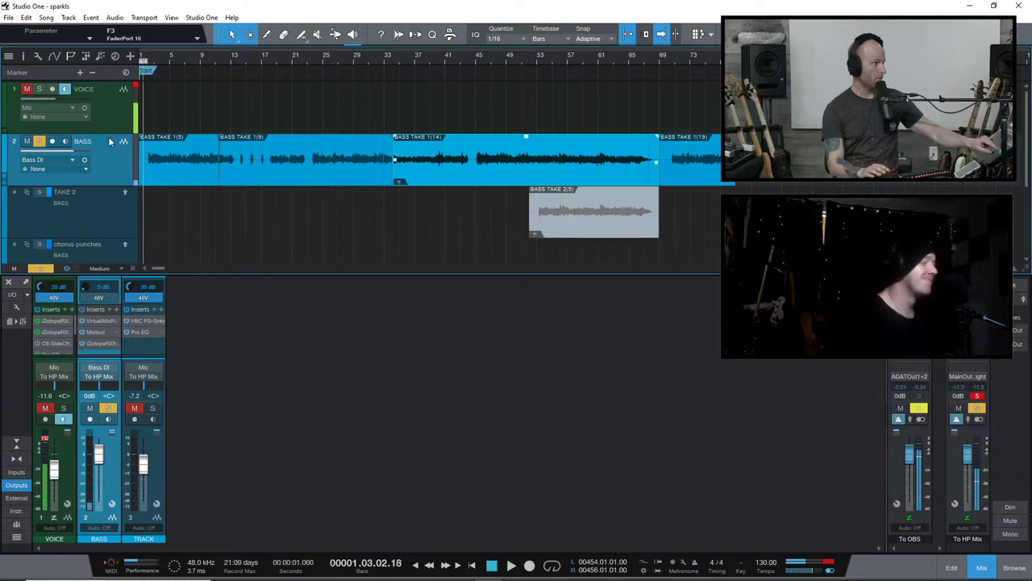
pyautogui.click(45, 141)
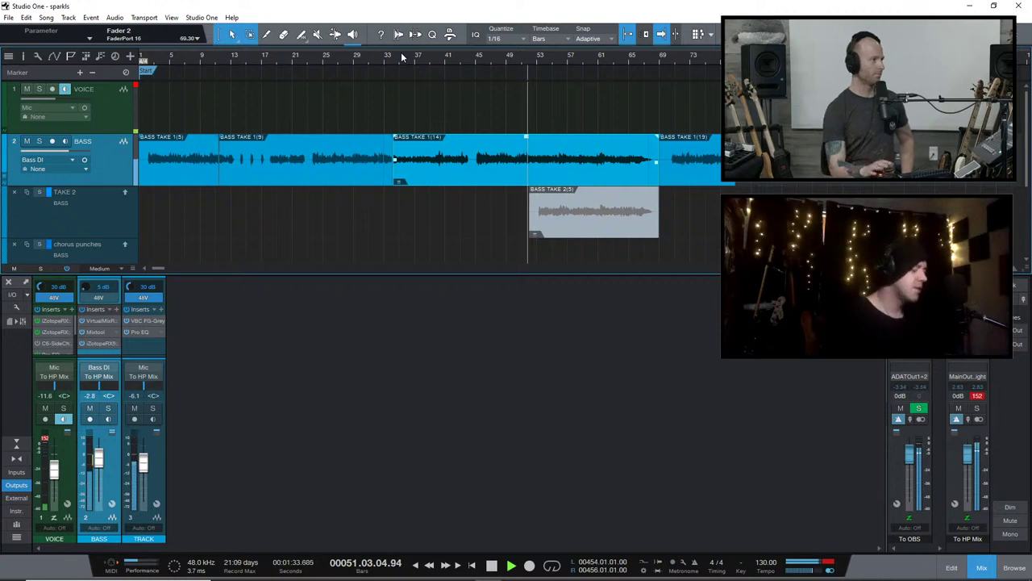
# Compare the TAKE 2 and TAKE 1 bass layers by swapping them during playback from bar 53, ending on TAKE 1
pyautogui.click(126, 194)
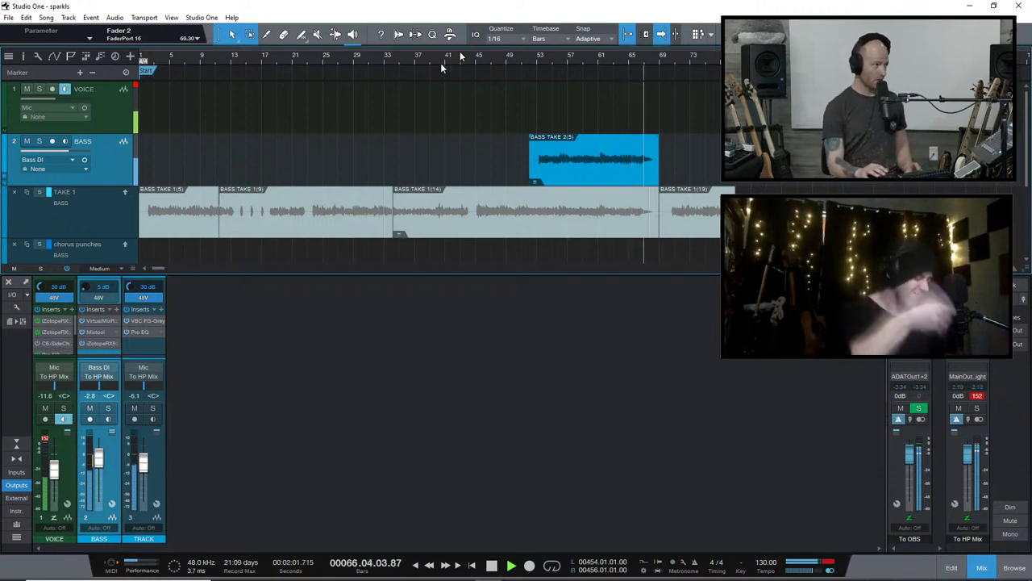
pyautogui.press('space')
pyautogui.click(540, 59)
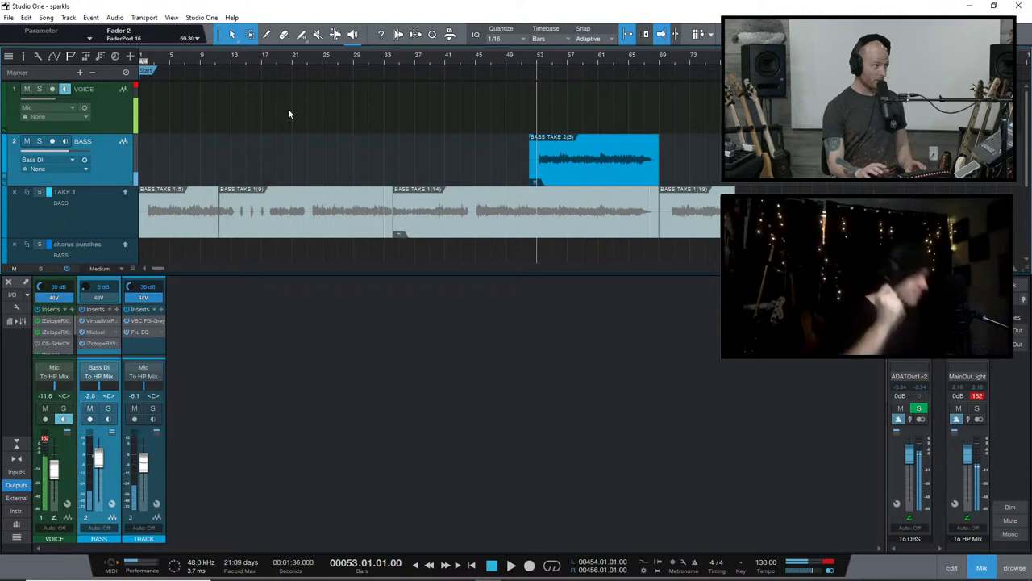
pyautogui.press('space')
pyautogui.click(125, 192)
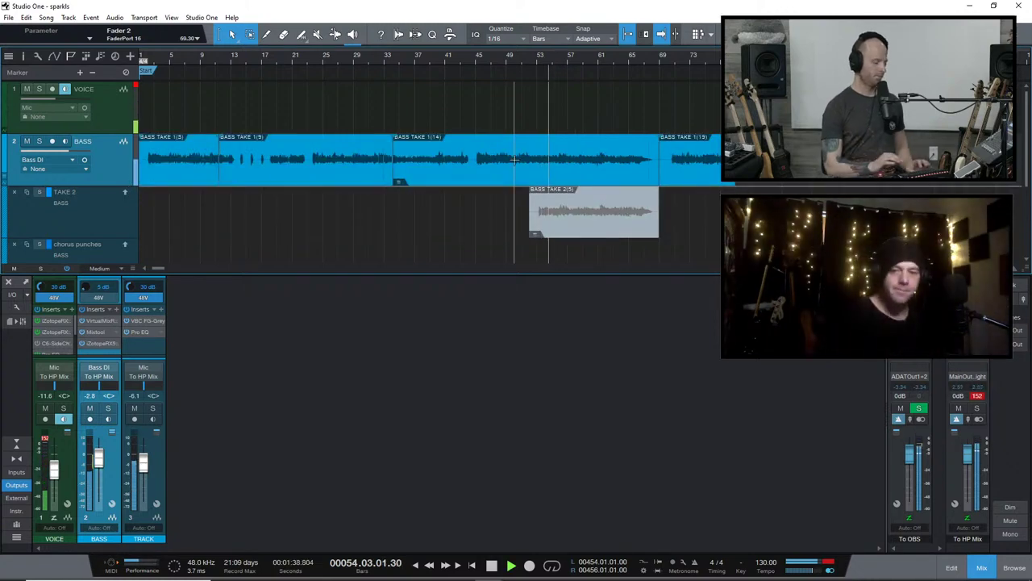
pyautogui.press('w')
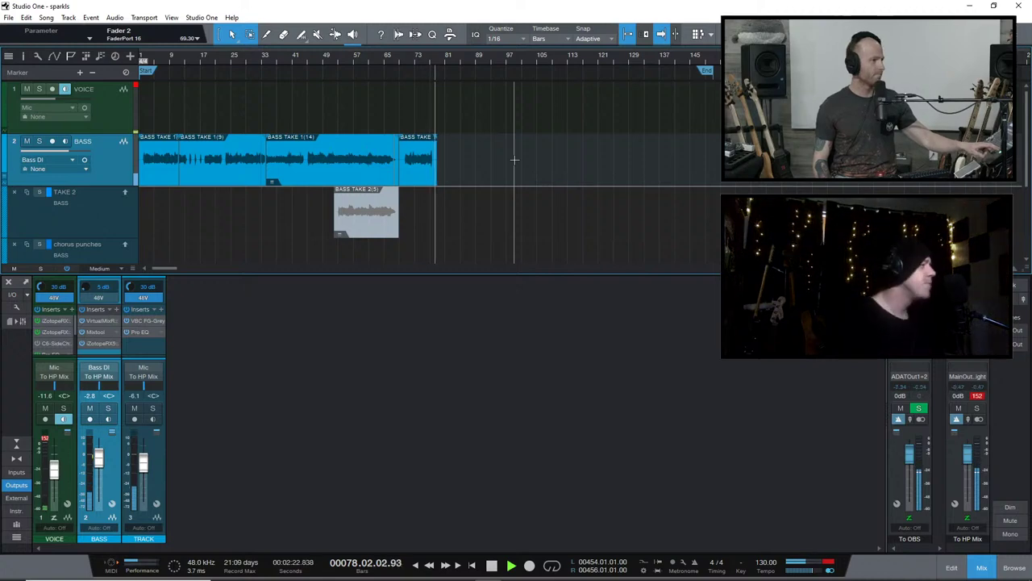
pyautogui.press('space')
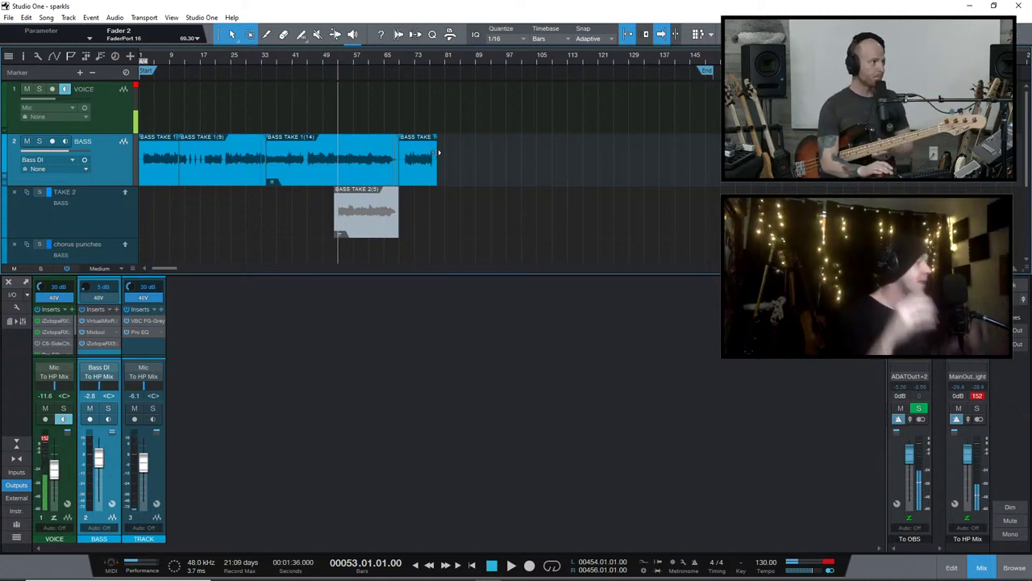
# Activate the TAKE 2 layer on the BASS track in place of TAKE 1
pyautogui.click(101, 222)
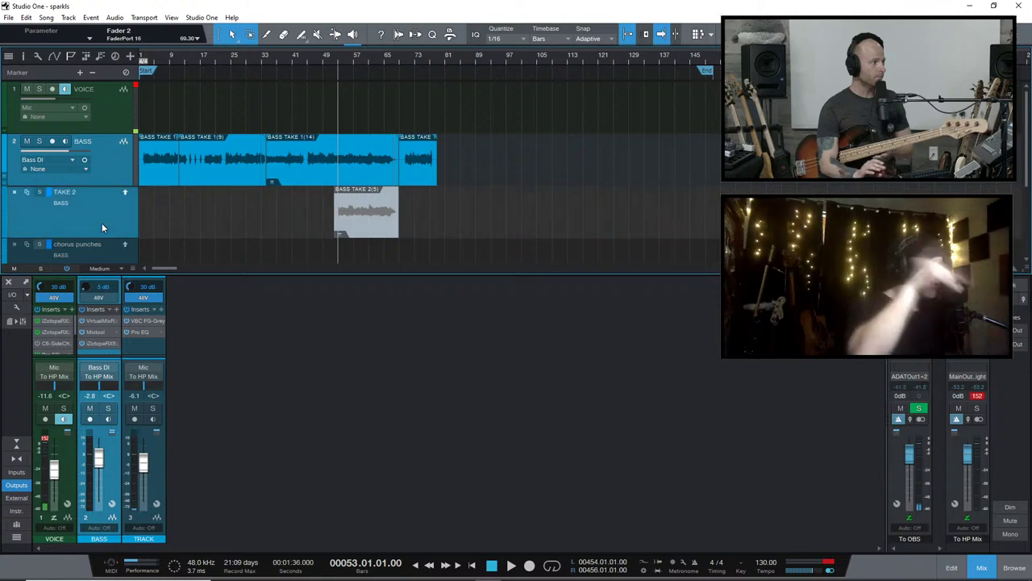
pyautogui.click(403, 56)
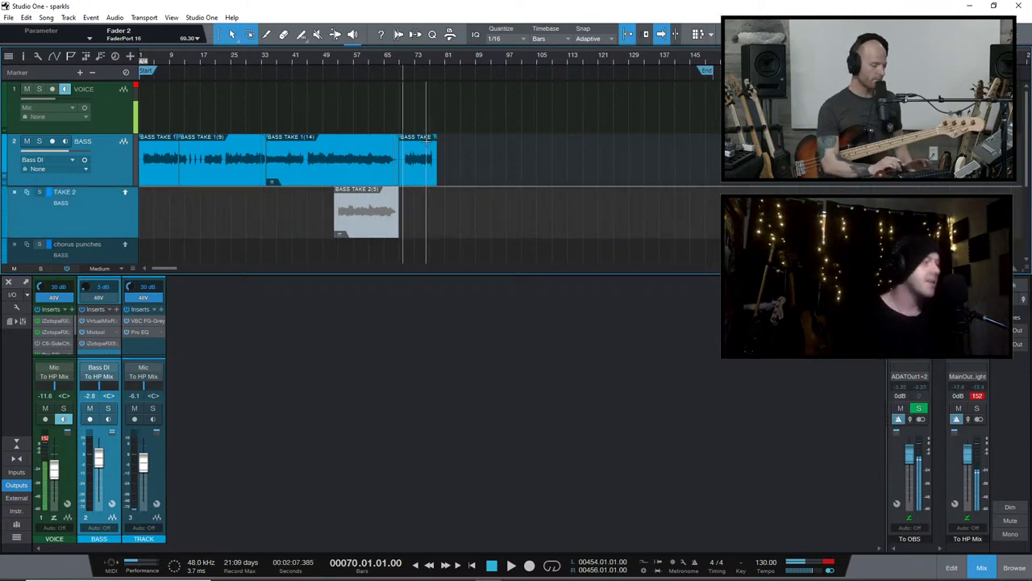
pyautogui.press('e')
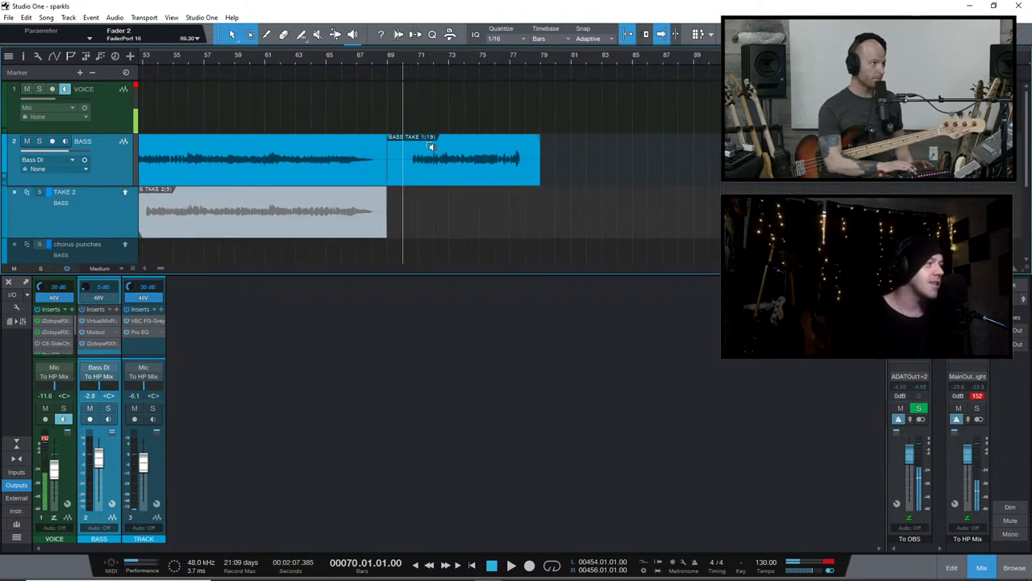
pyautogui.click(125, 192)
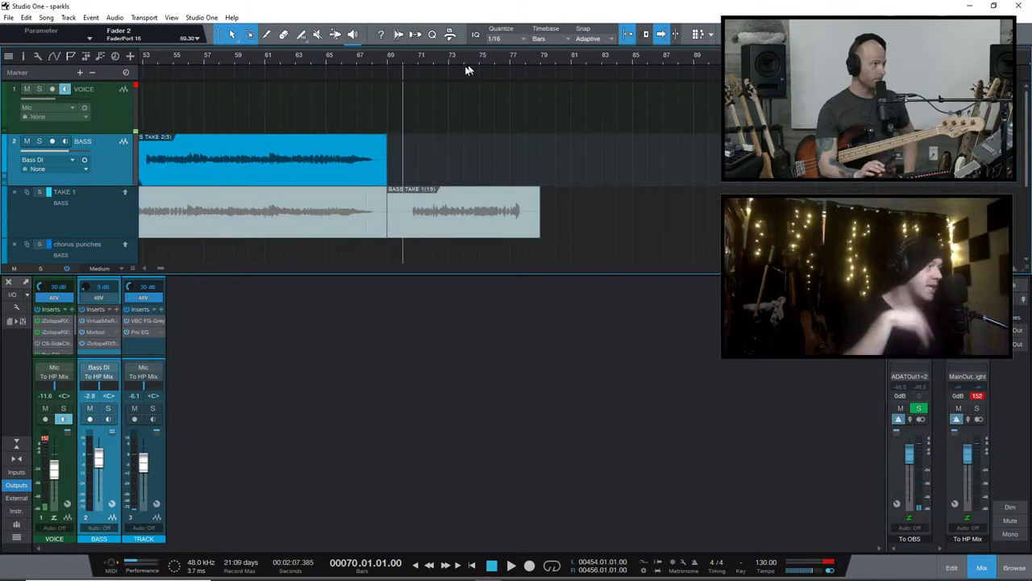
# Set the playback position to bar 69, beat 2, and arm the BASS track for recording
pyautogui.click(393, 64)
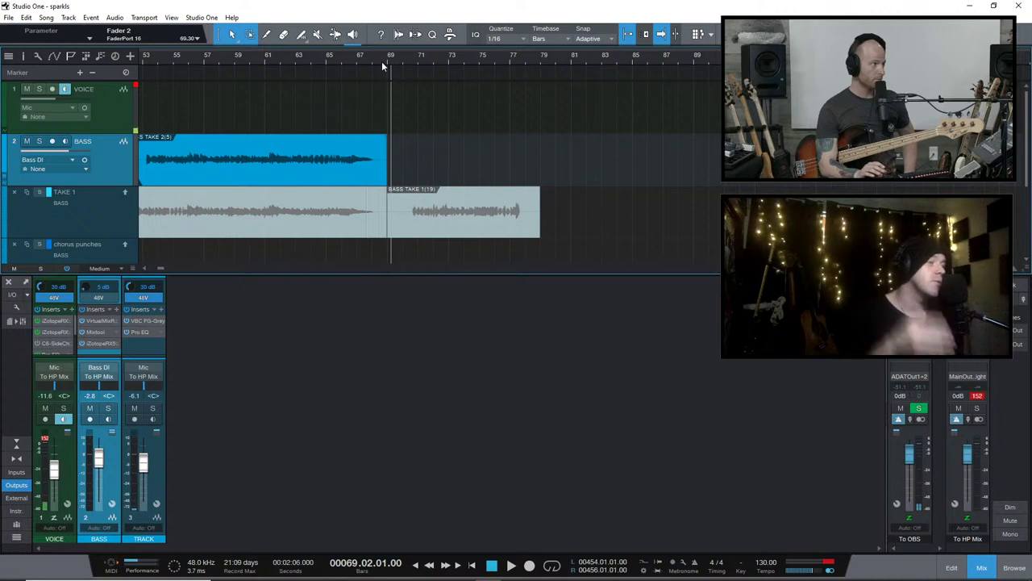
pyautogui.click(383, 67)
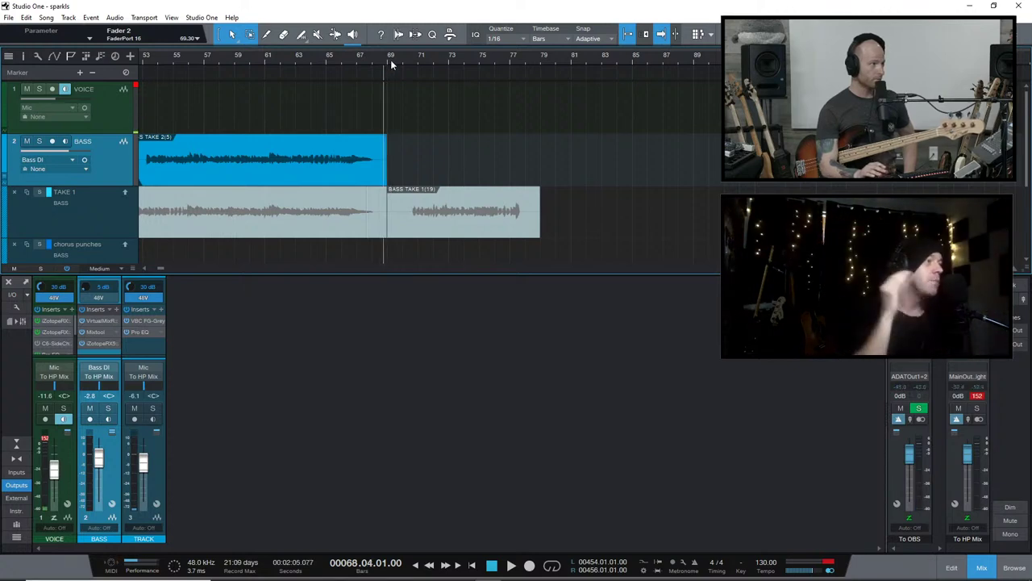
pyautogui.click(389, 59)
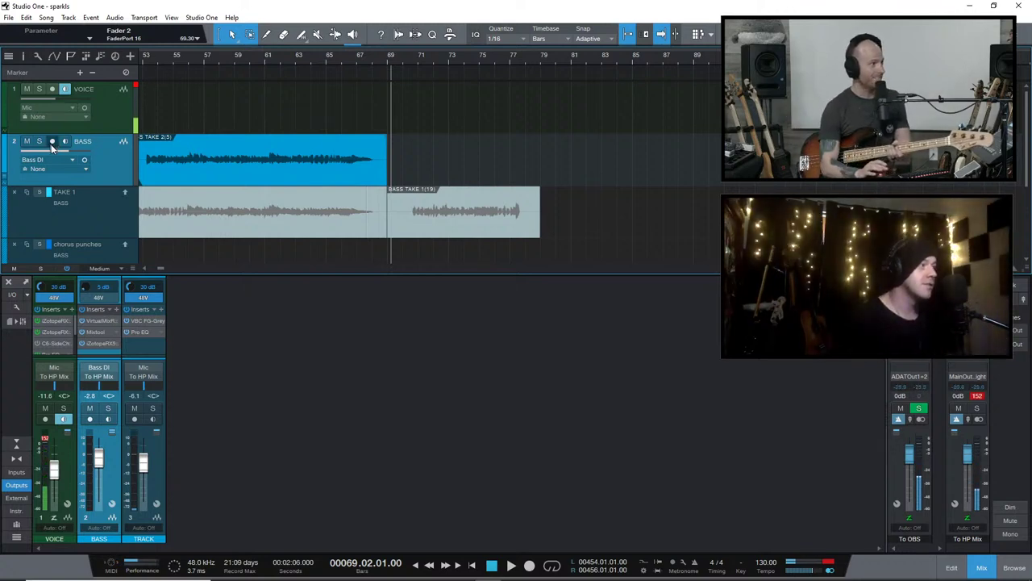
pyautogui.press('r')
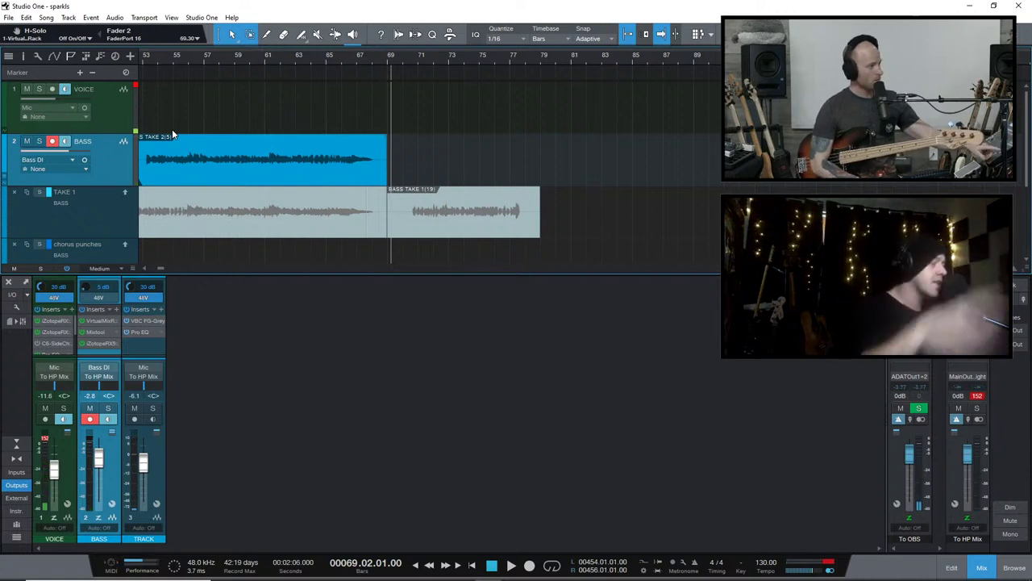
# Record a bass pass on the TAKE 2 layer from bar 69, beat 2, to about bar 79
pyautogui.press('KP_Multiply')
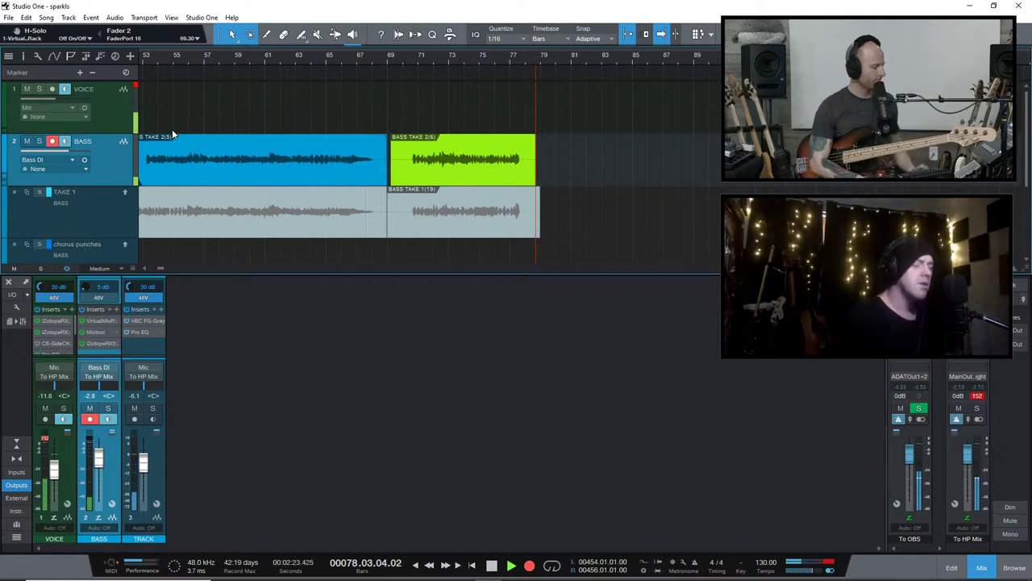
pyautogui.press('space')
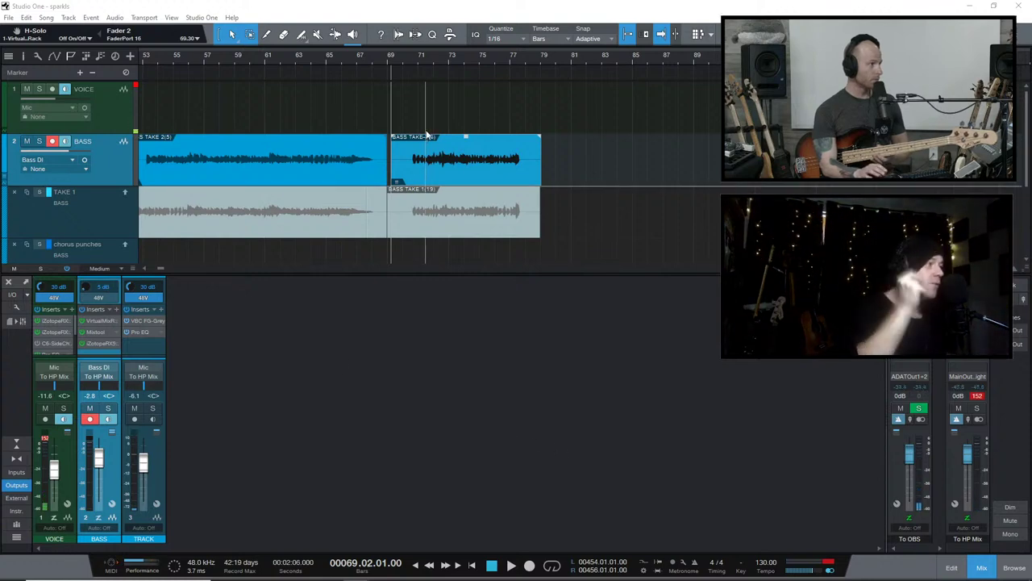
pyautogui.click(386, 16)
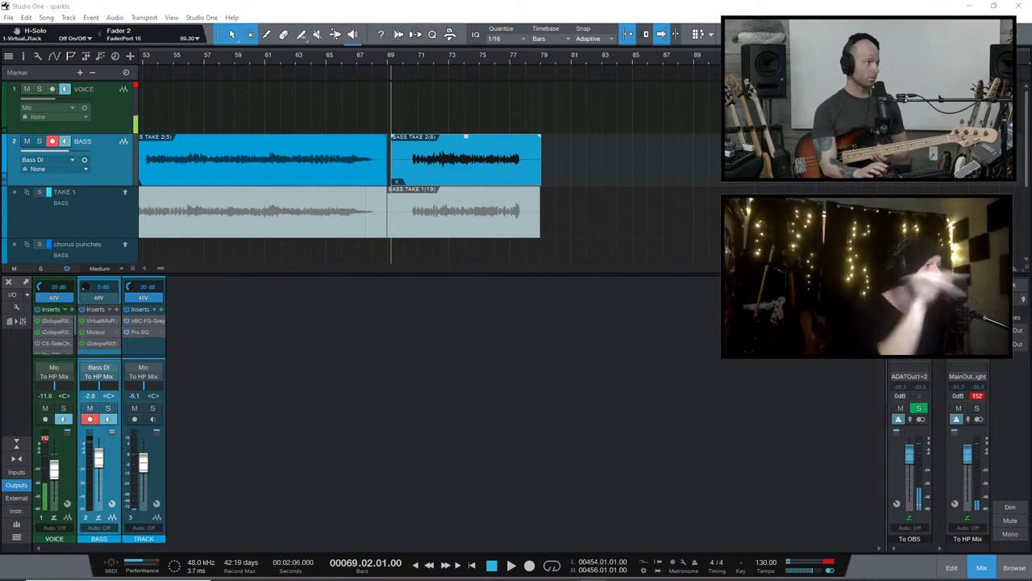
# Re-record the TAKE 2 bass section from bar 69, beat 2, to about bar 79 over the previous pass
pyautogui.click(317, 14)
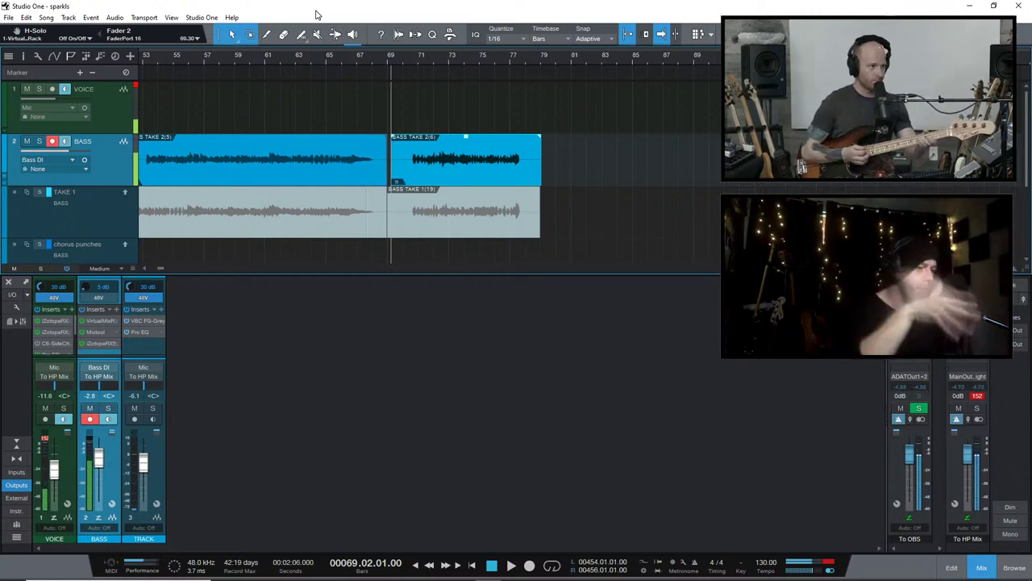
pyautogui.press('KP_Multiply')
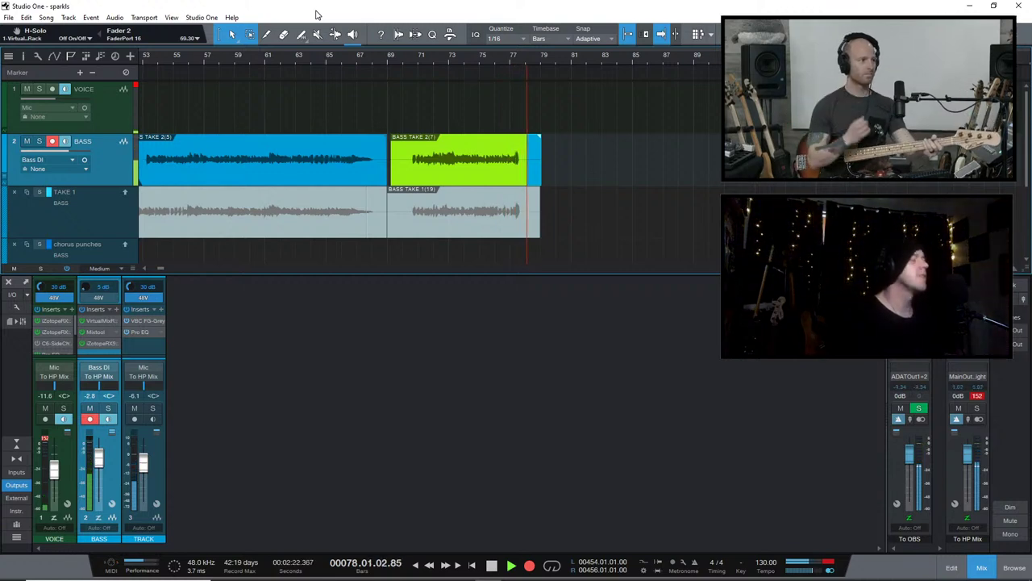
pyautogui.press('space')
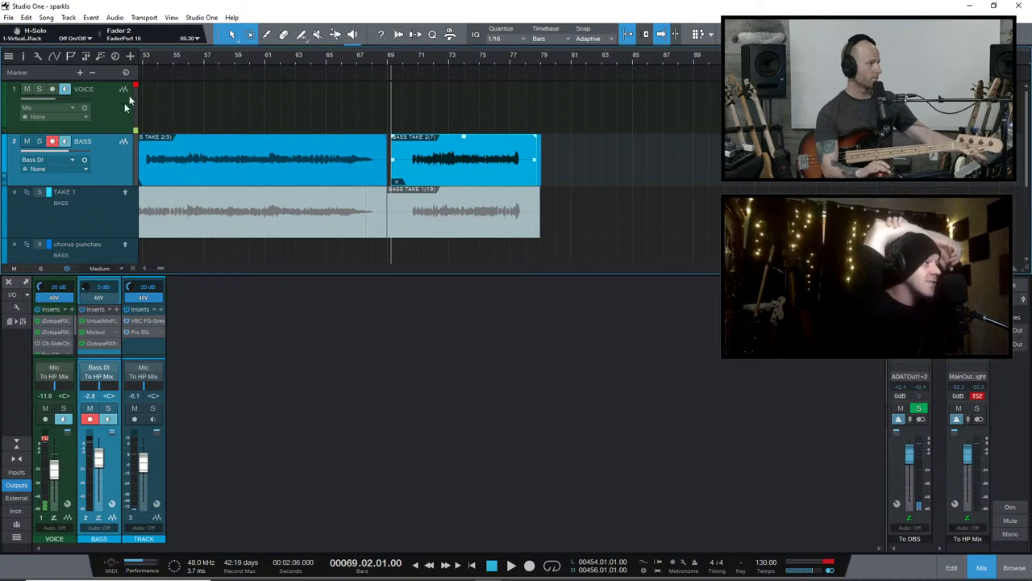
# Play back the TAKE 2 bass from bar 74, beat 4, to about bar 76
pyautogui.click(477, 59)
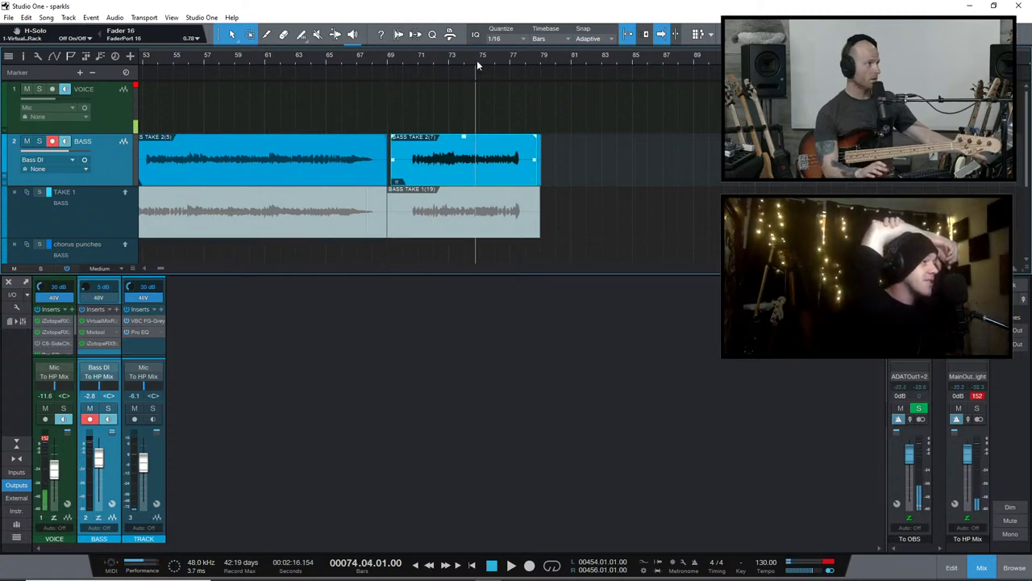
pyautogui.press('space')
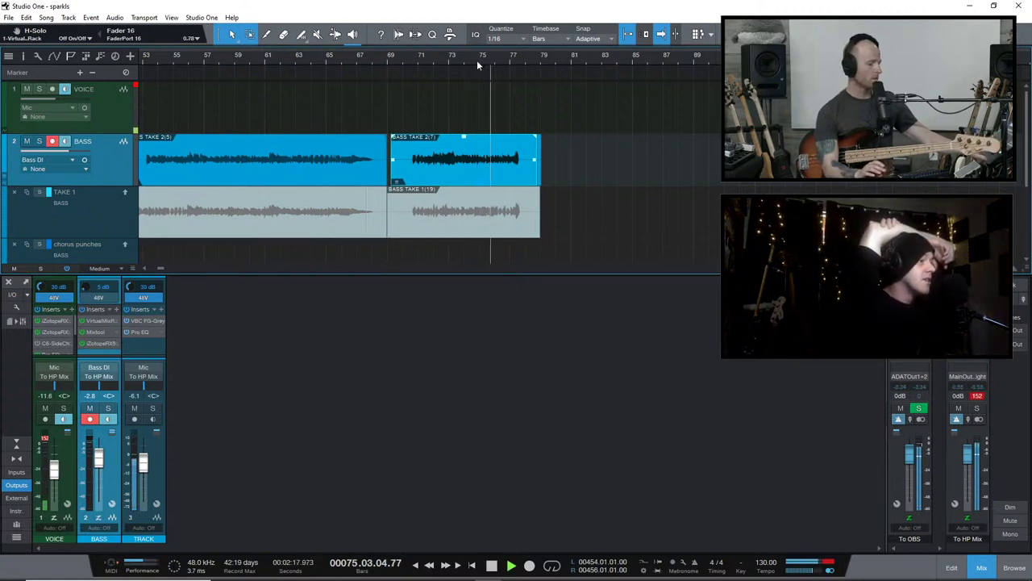
pyautogui.press('space')
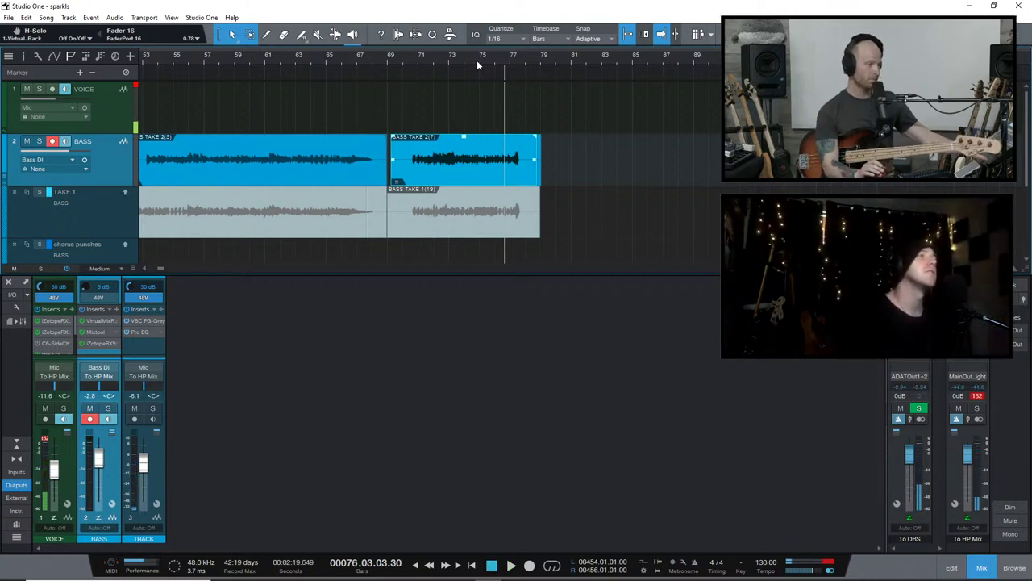
# Re-record the TAKE 2 bass section from the start of bar 69 to about bar 79 over the previous pass
pyautogui.click(390, 58)
pyautogui.click(388, 58)
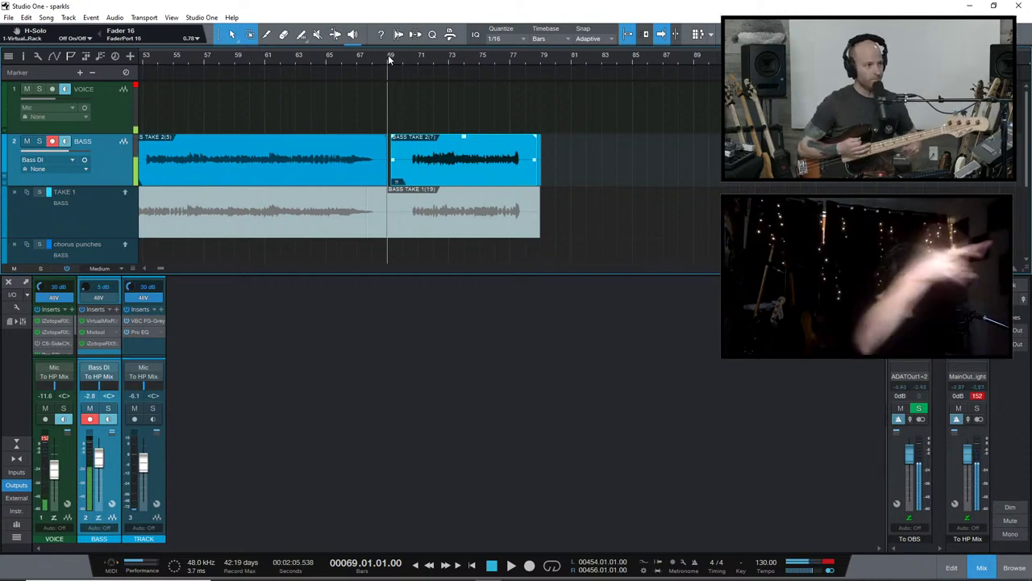
pyautogui.press('KP_Multiply')
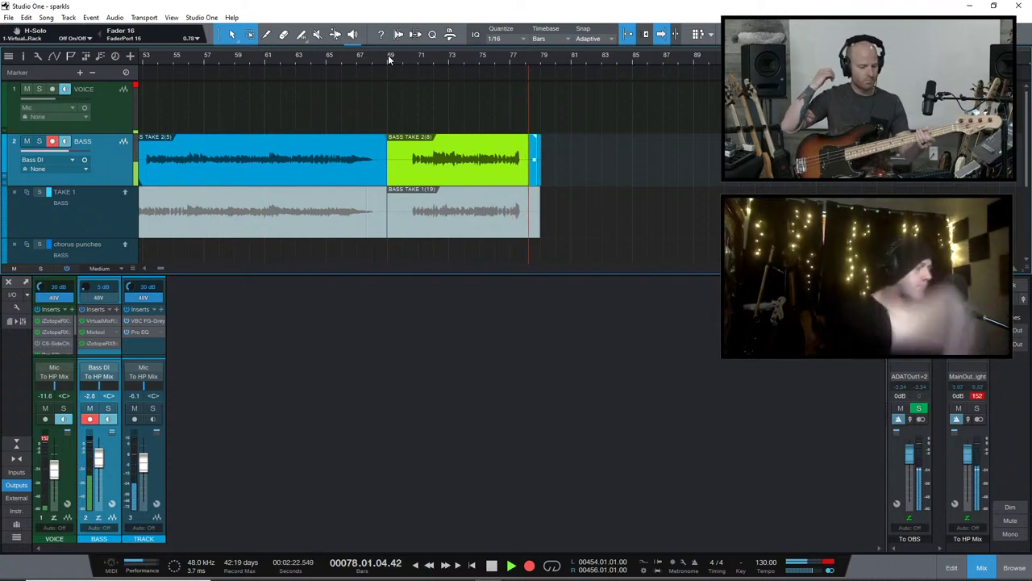
pyautogui.press('space')
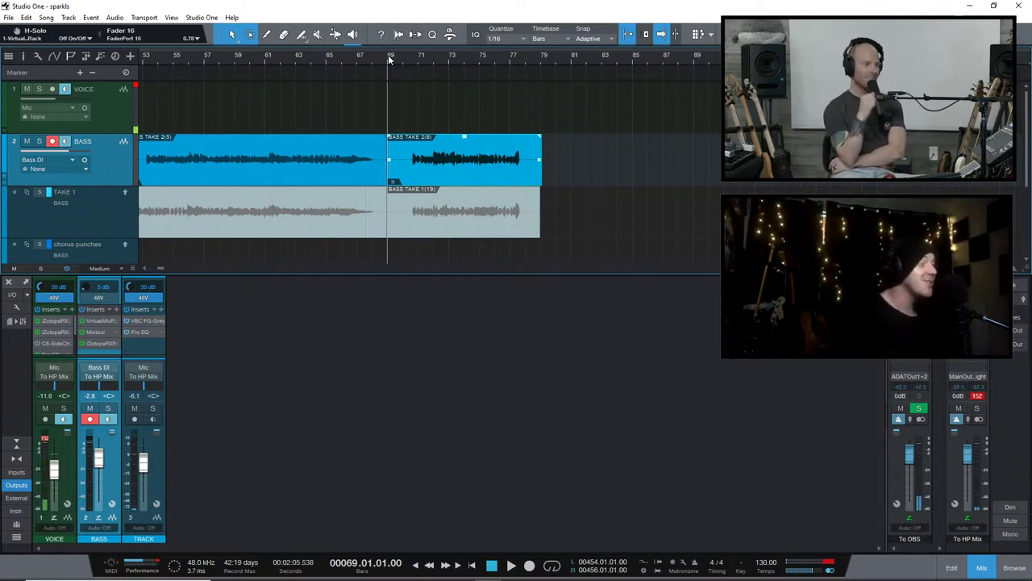
# Set the Windows output volume for Main OUT (PreSonus Quantum) to 37
pyautogui.moveTo(500, 577)
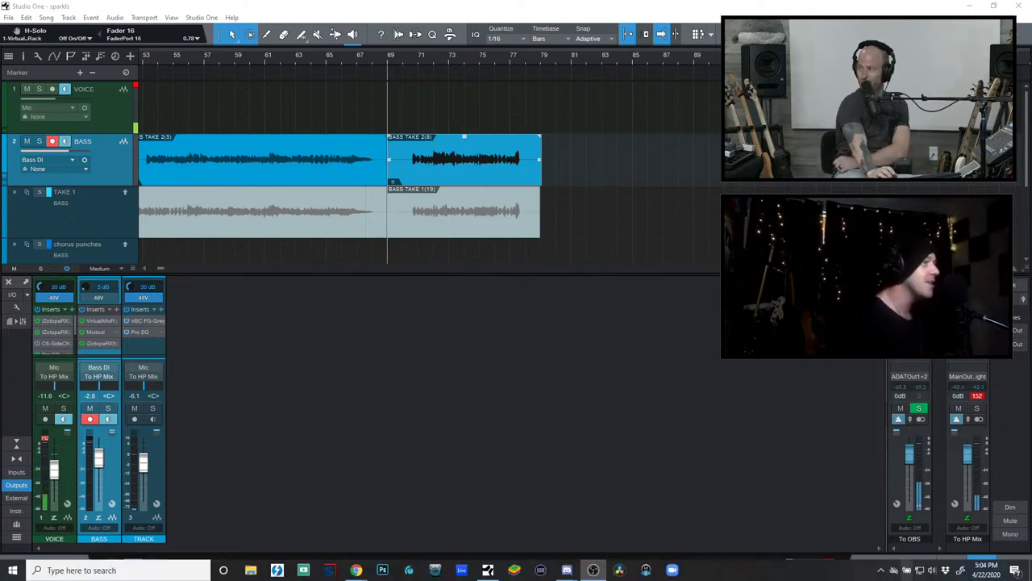
pyautogui.click(932, 570)
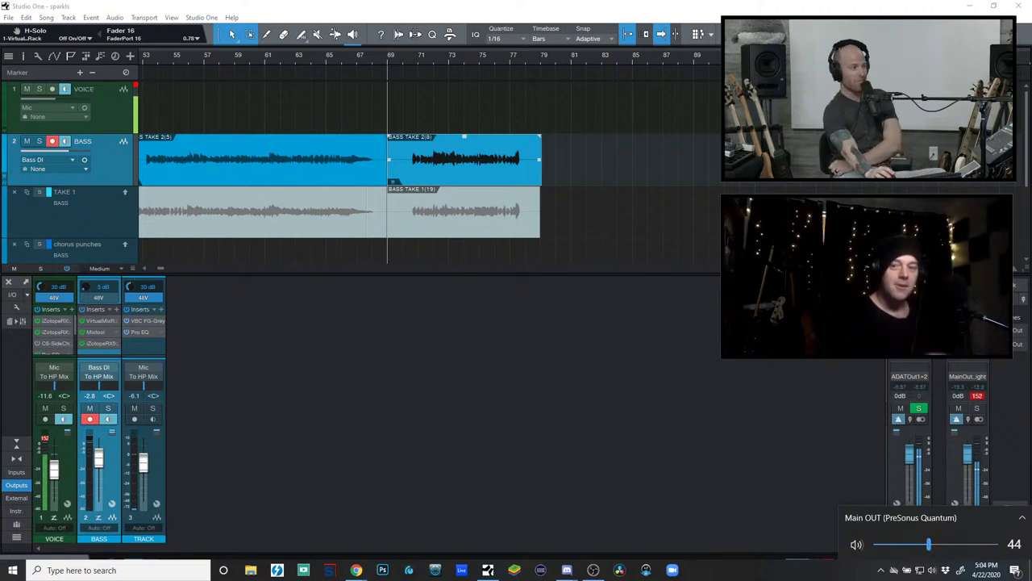
pyautogui.press('Escape')
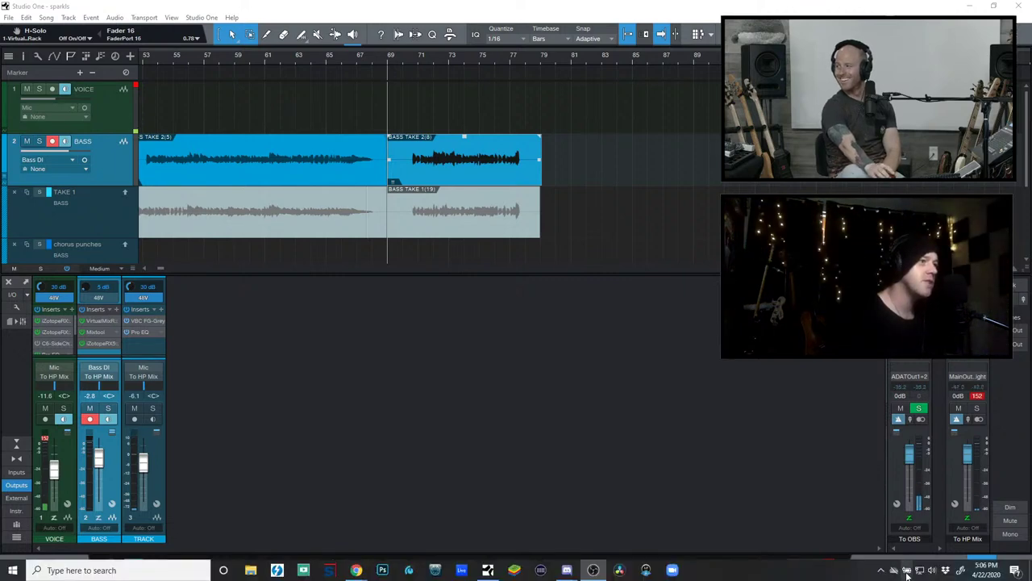
pyautogui.click(920, 570)
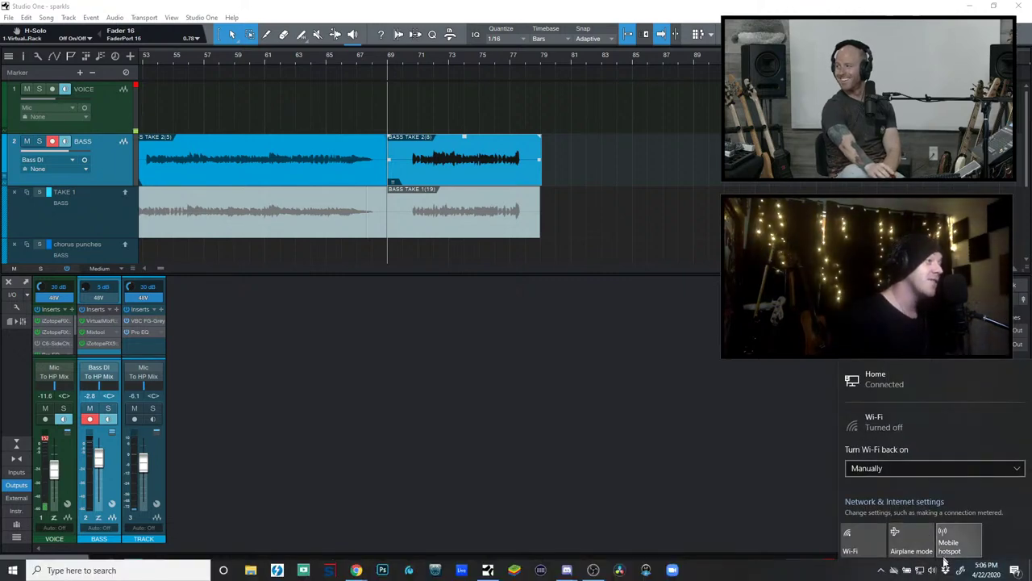
pyautogui.click(932, 570)
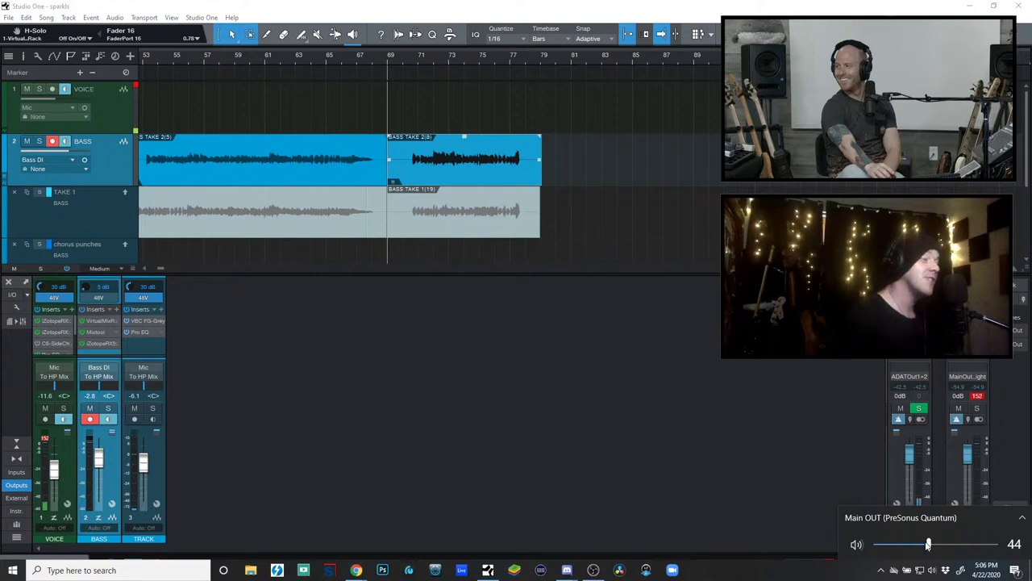
pyautogui.moveTo(929, 545); pyautogui.dragTo(922, 545)
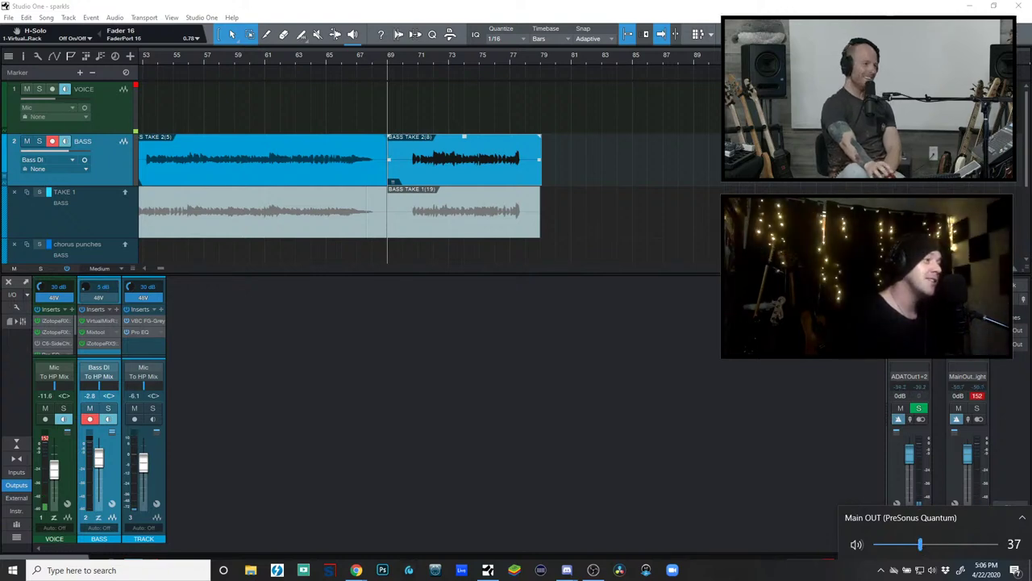
pyautogui.press('Escape')
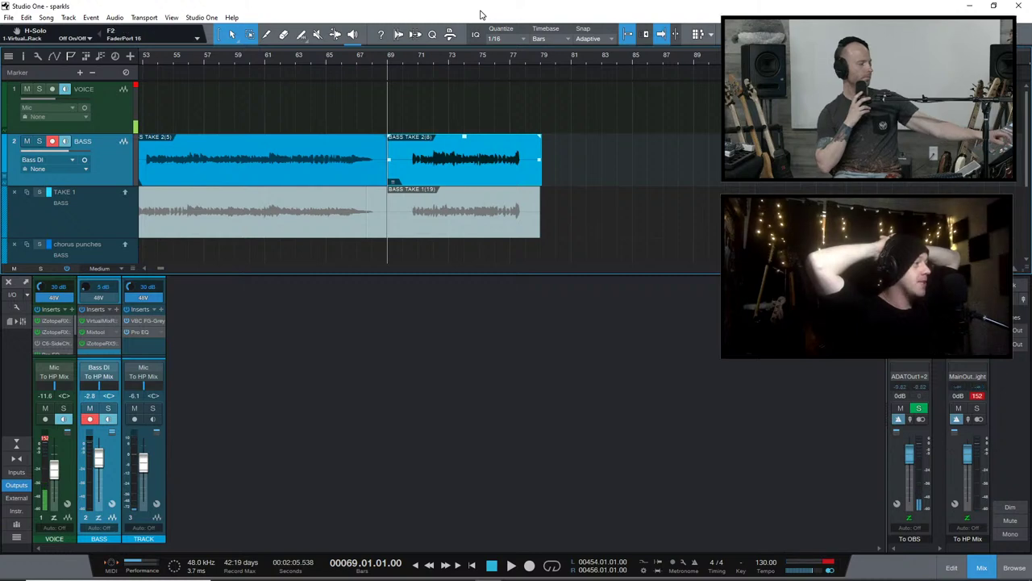
# Return playback to the song start, activate the TAKE 1 layer on the BASS track, and disarm the track
pyautogui.press('w')
pyautogui.press('w')
pyautogui.press('w')
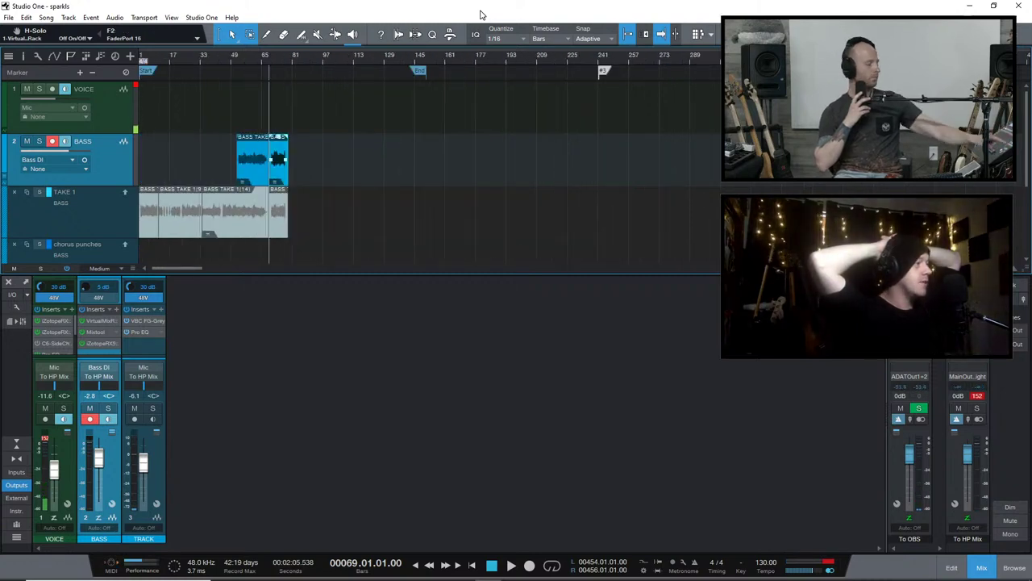
pyautogui.press('e')
pyautogui.press('e')
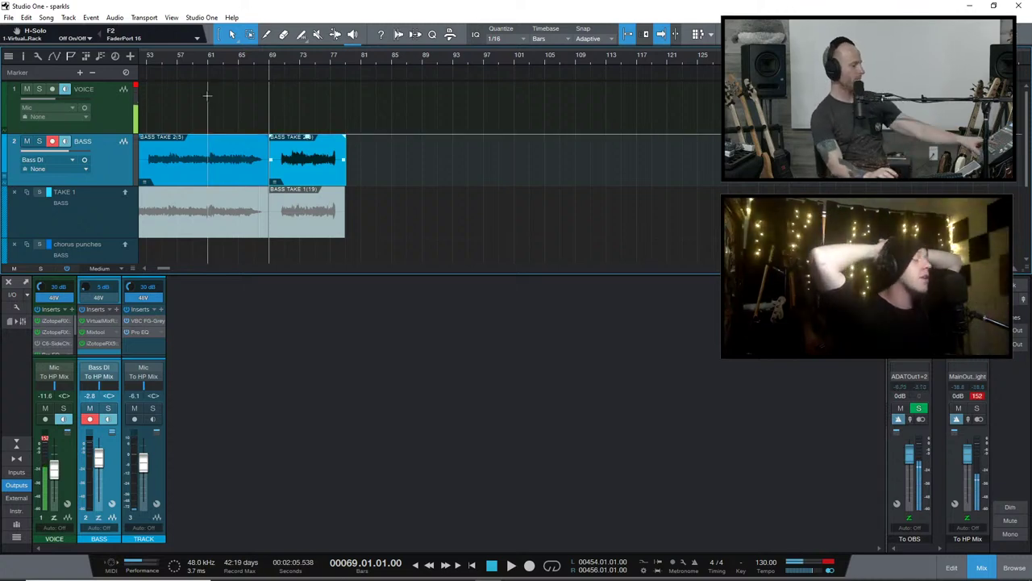
pyautogui.press('Home')
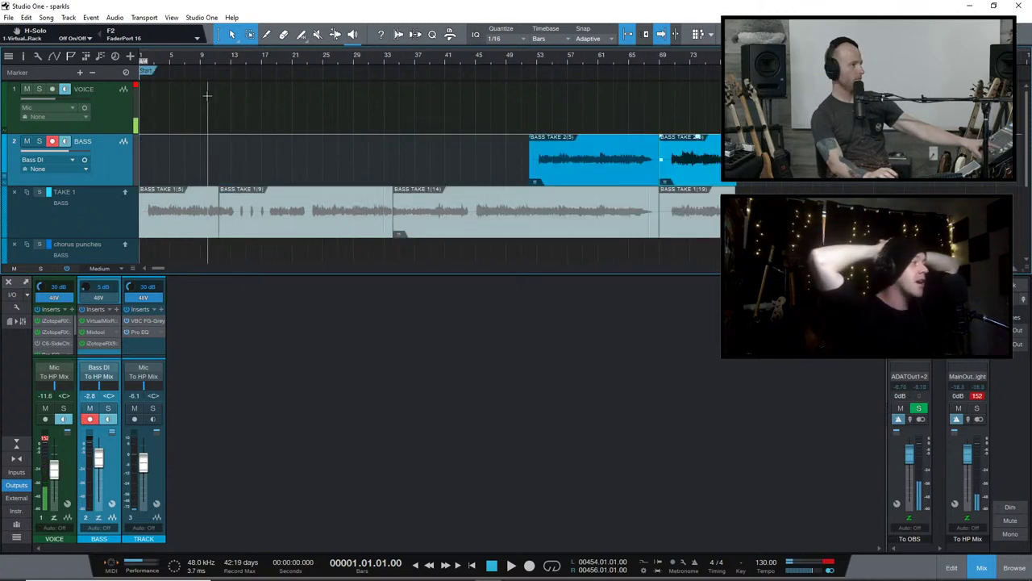
pyautogui.click(125, 192)
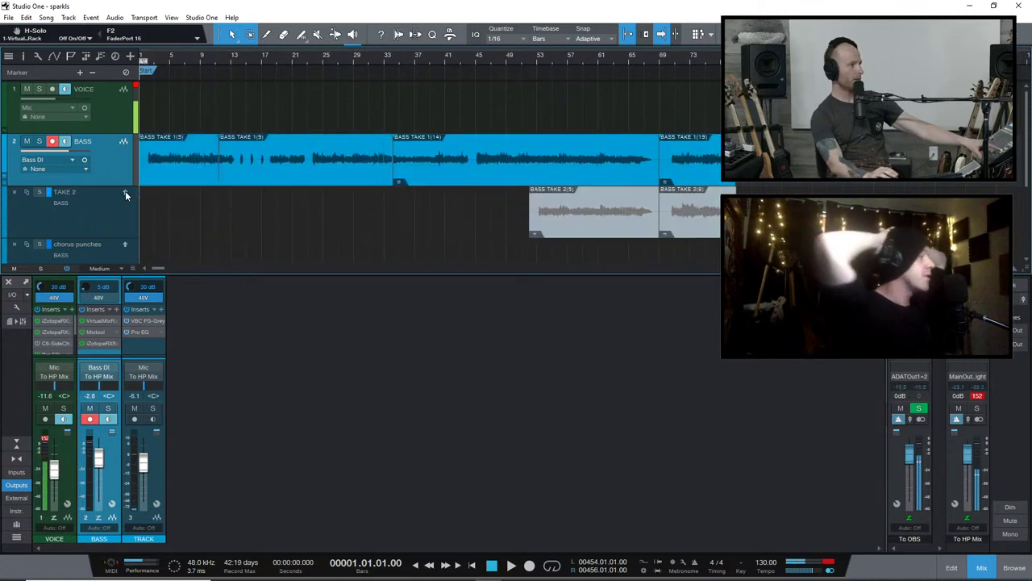
pyautogui.click(52, 141)
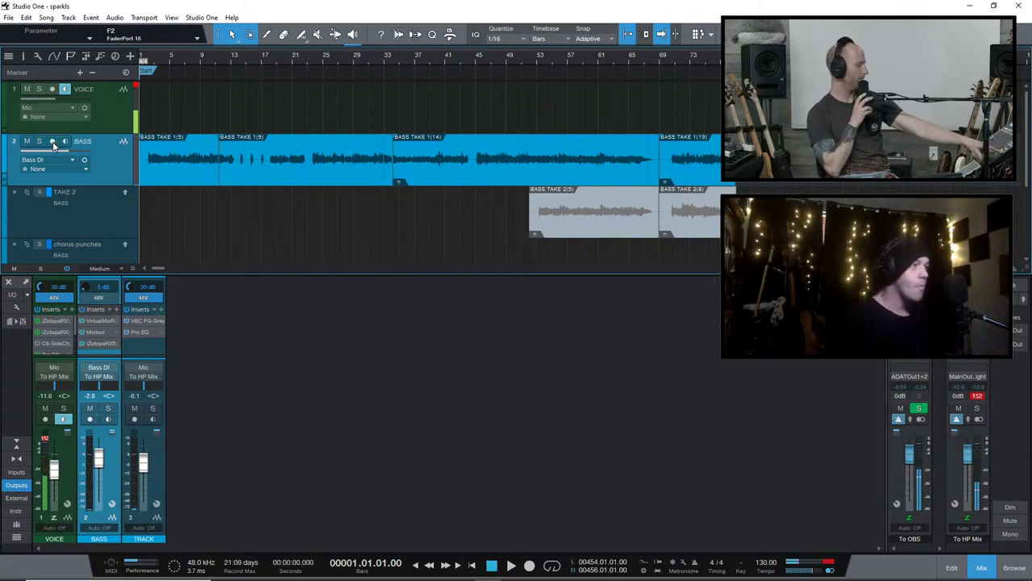
# Play the TAKE 1 bass from bar 1 to hear it against the drum track
pyautogui.press('space')
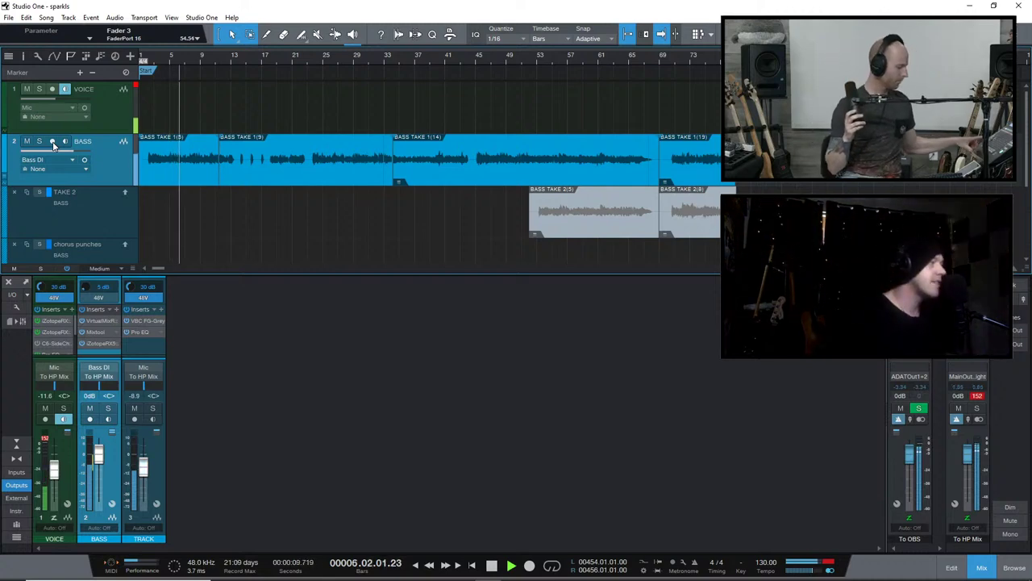
pyautogui.press('space')
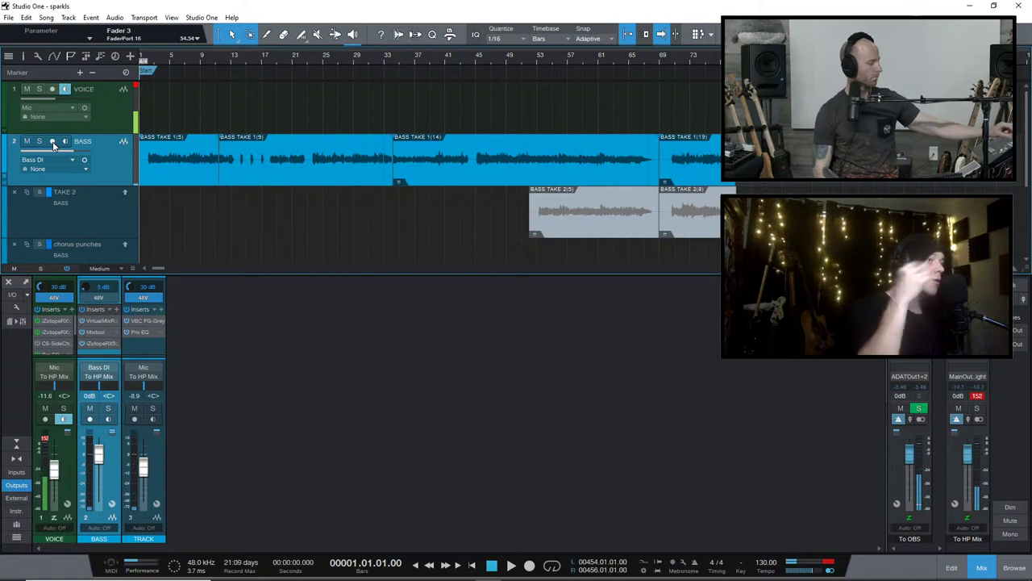
pyautogui.press('space')
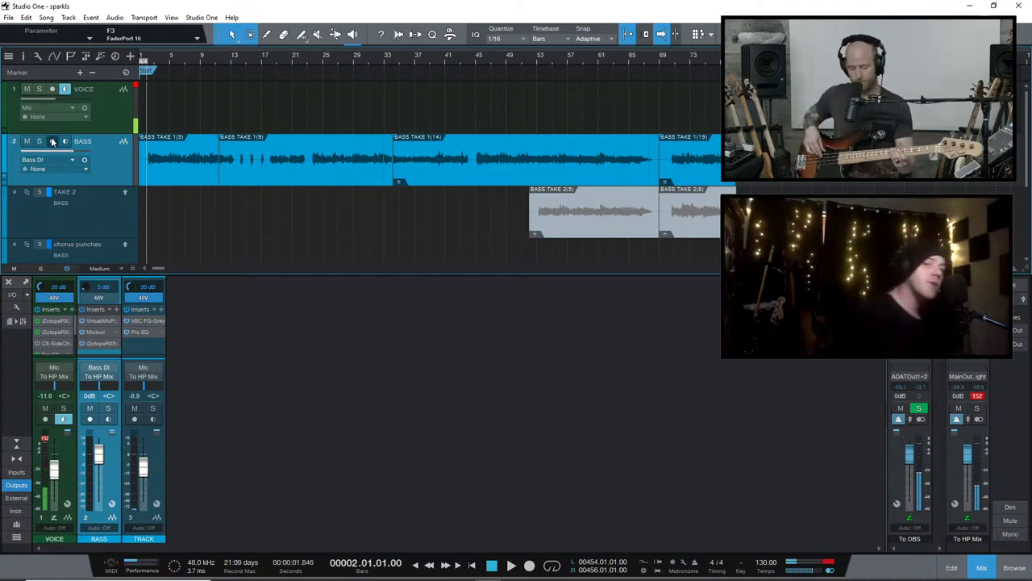
# Arm the BASS track for recording and return the playback position to bar 1
pyautogui.click(53, 142)
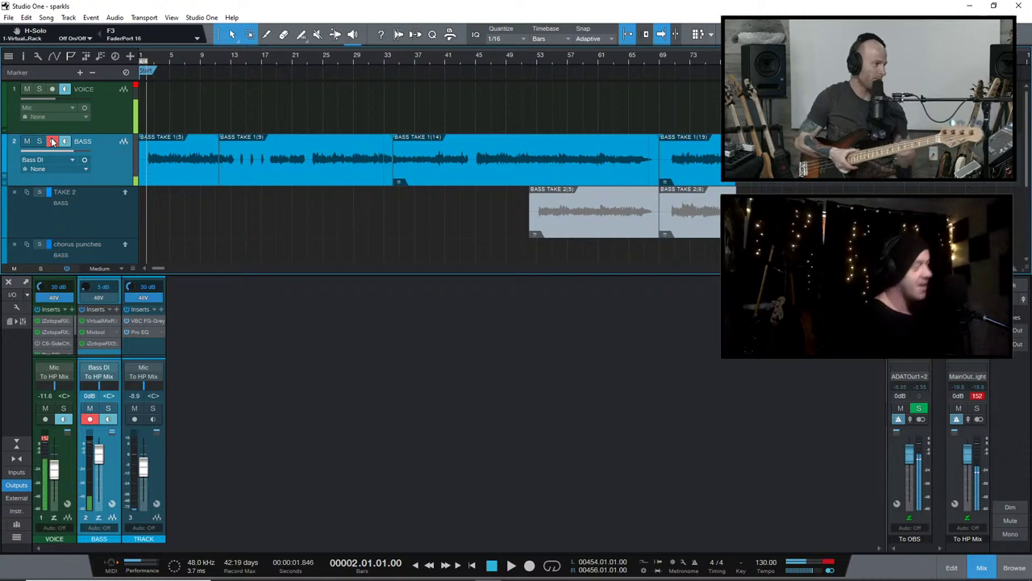
pyautogui.press('Home')
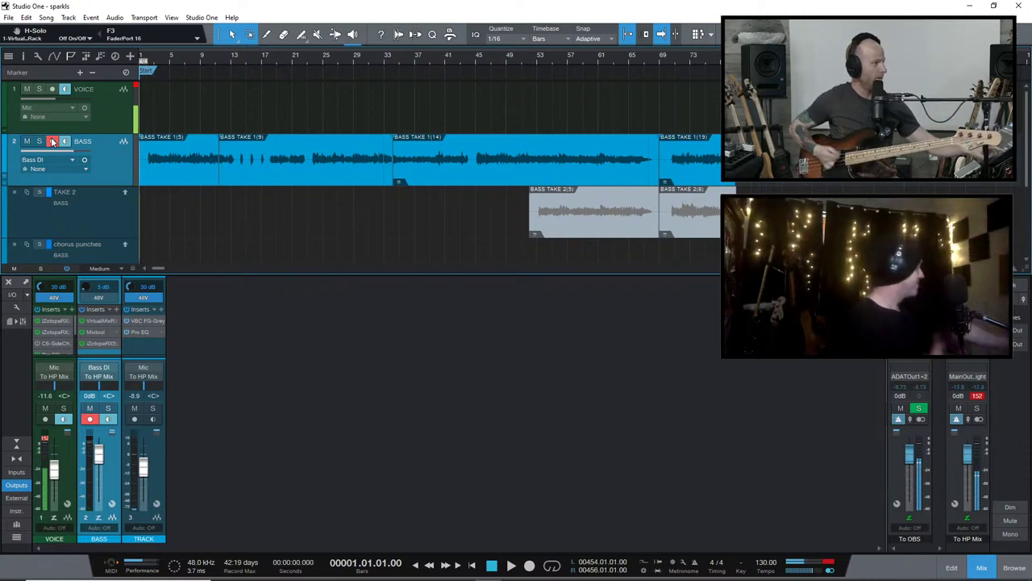
# Try recording a bass pass on TAKE 1 from bar 1 to about bar 10, and undo the recording
pyautogui.press('KP_Multiply')
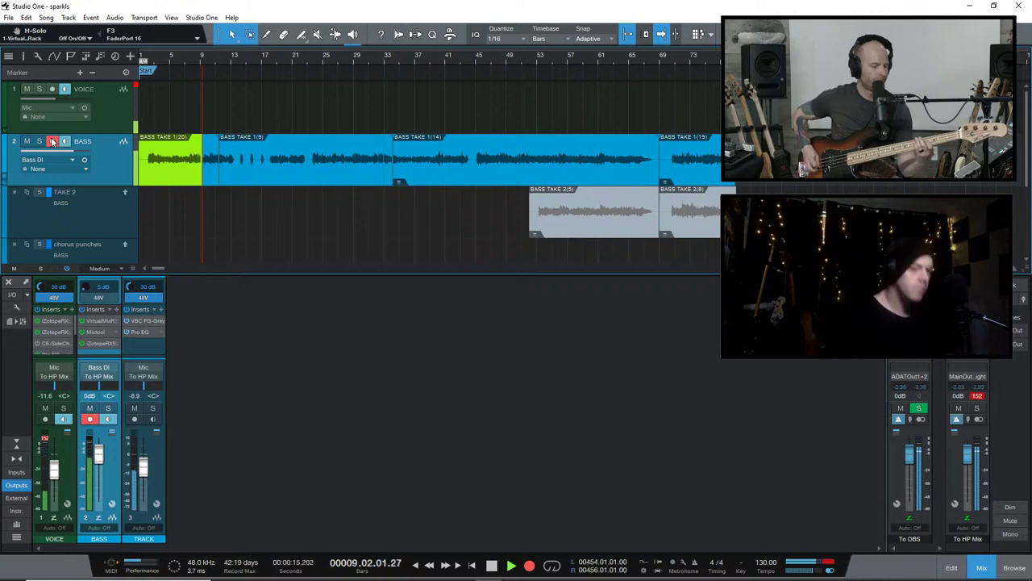
pyautogui.press('space')
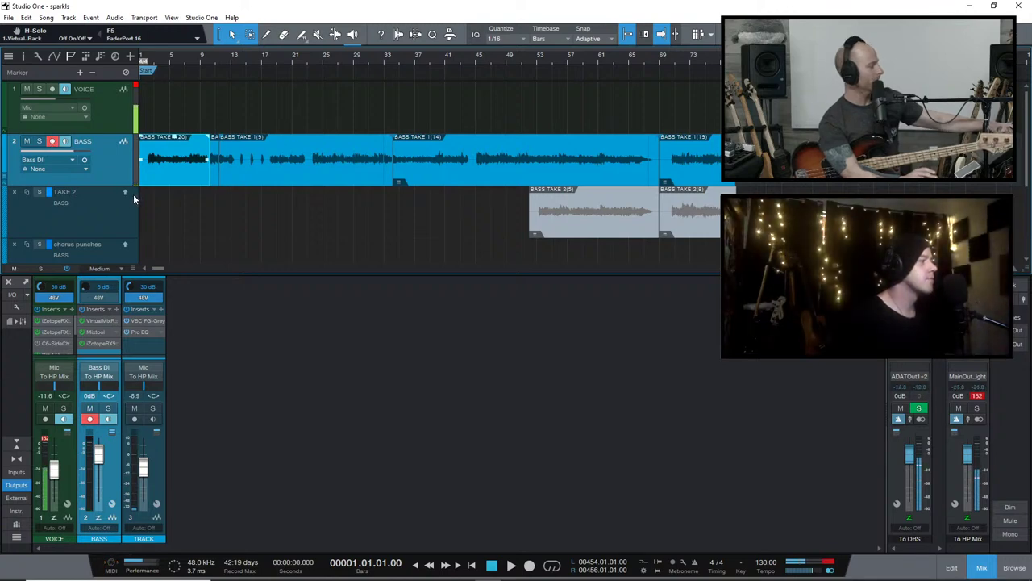
pyautogui.hotkey('ctrl', 'z')
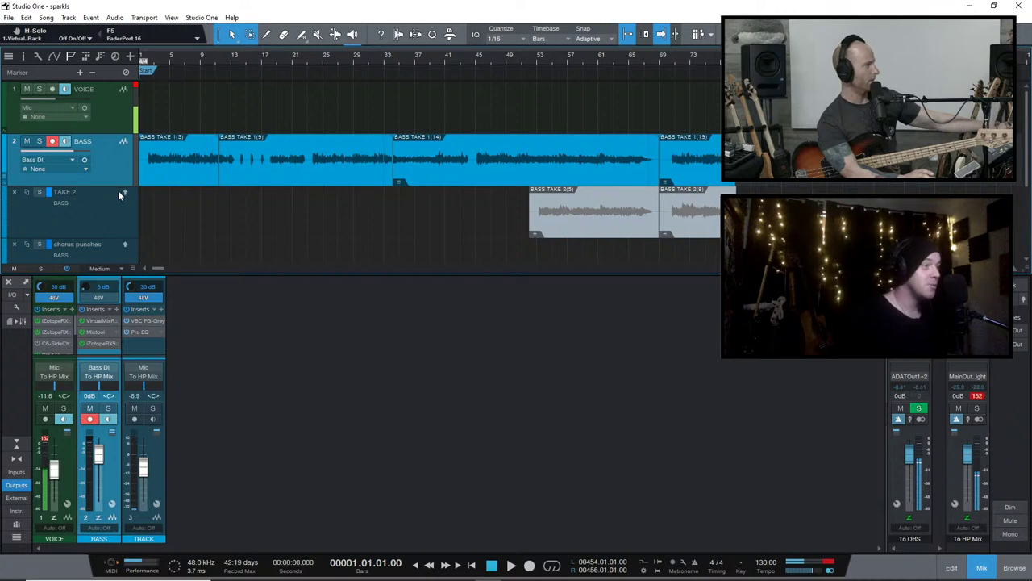
# Activate the TAKE 2 layer on the BASS track and record a bass pass from bar 1 to about bar 13
pyautogui.click(124, 192)
pyautogui.press('KP_Multiply')
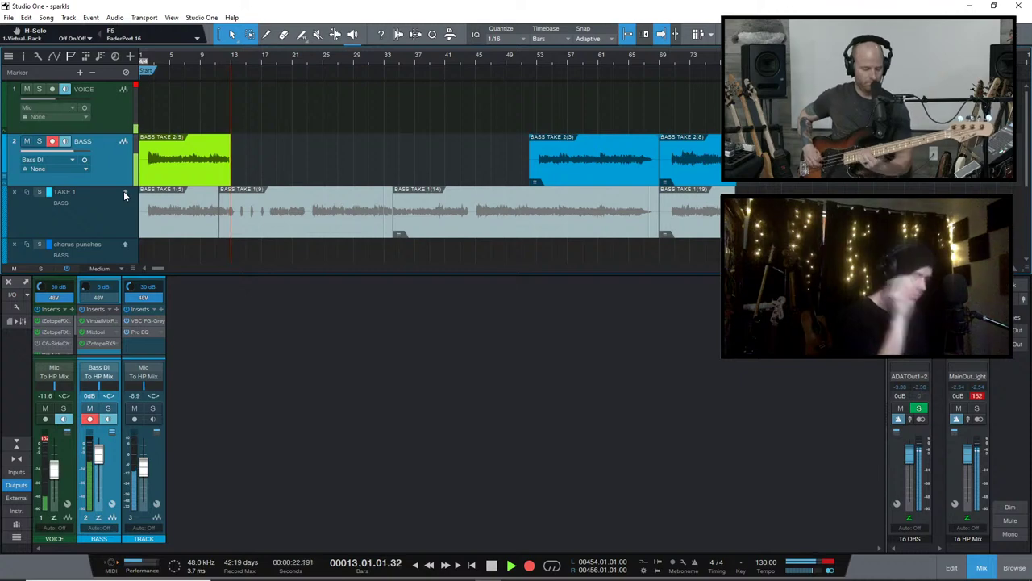
pyautogui.press('space')
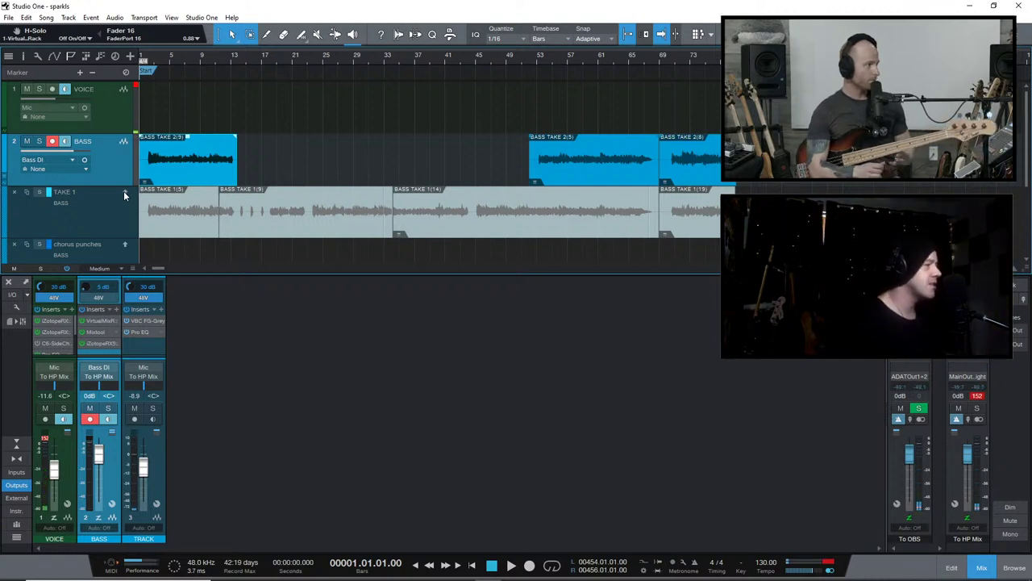
# Disarm the BASS track, activate the TAKE 1 layer in place of TAKE 2, and play its opening from bar 1
pyautogui.click(53, 142)
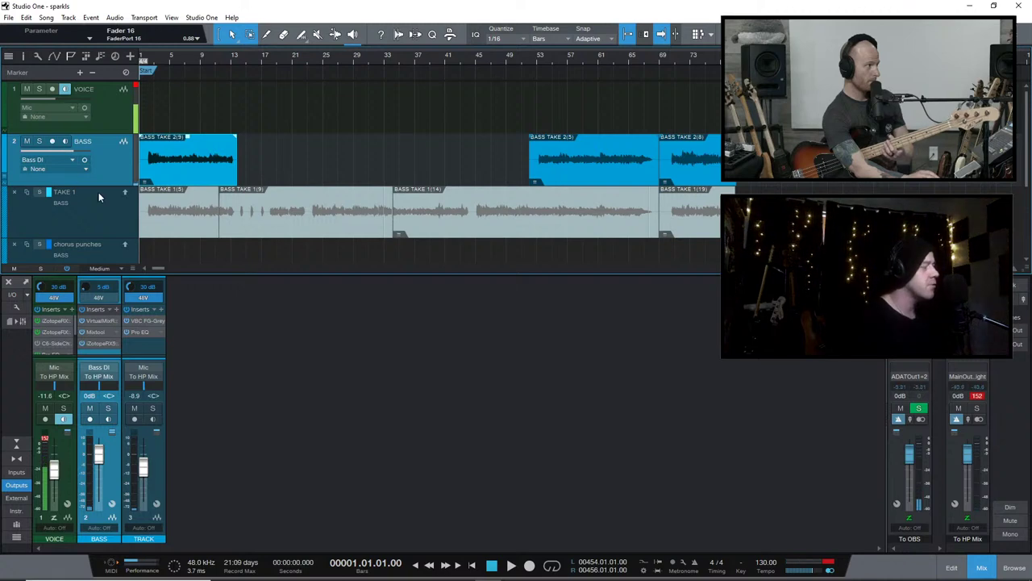
pyautogui.click(124, 194)
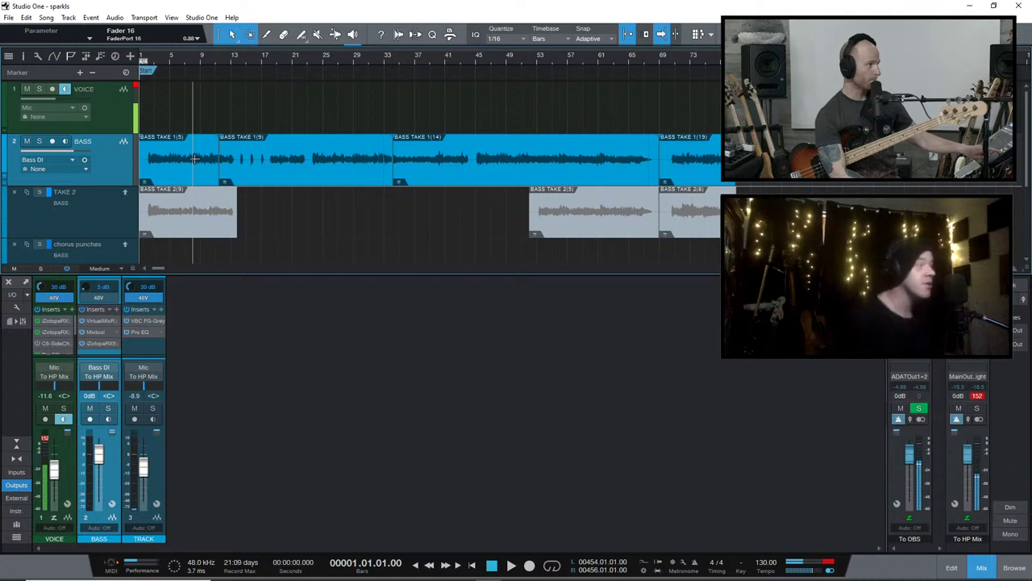
pyautogui.press('space')
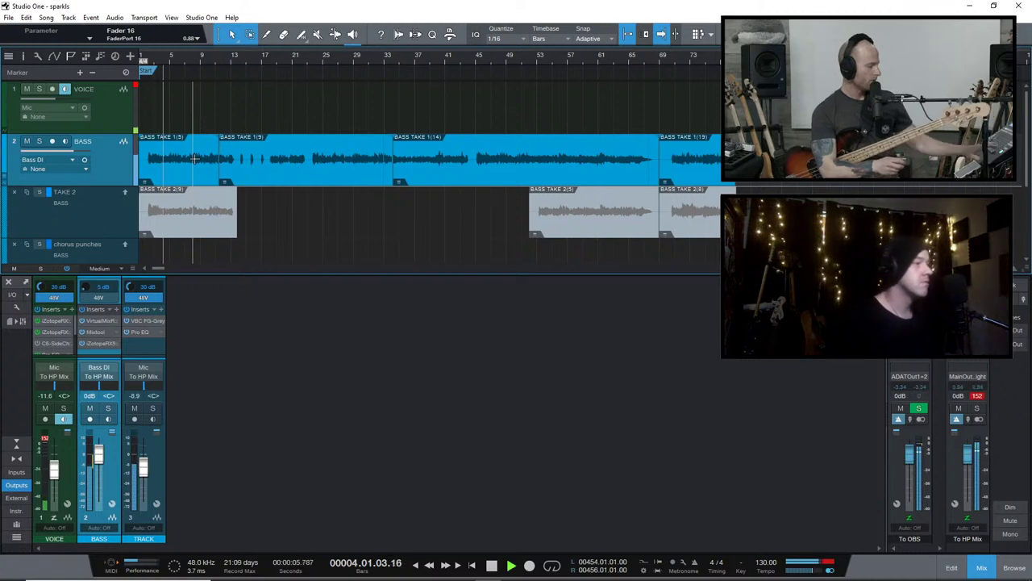
pyautogui.press('space')
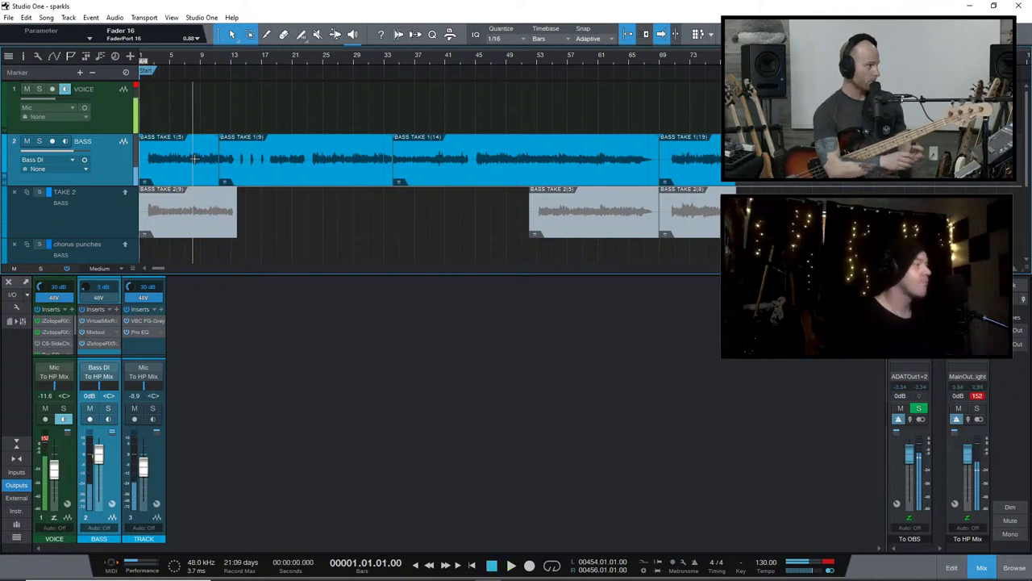
# Play the TAKE 1 bass from bar 11 to about bar 23, and move the playback position to bar 22
pyautogui.click(215, 58)
pyautogui.press('space')
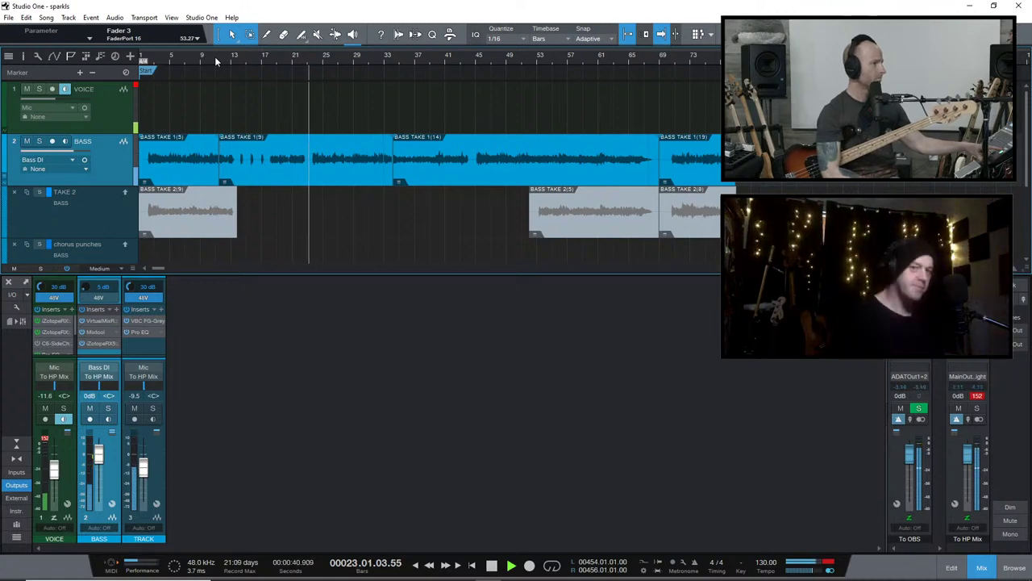
pyautogui.click(216, 60)
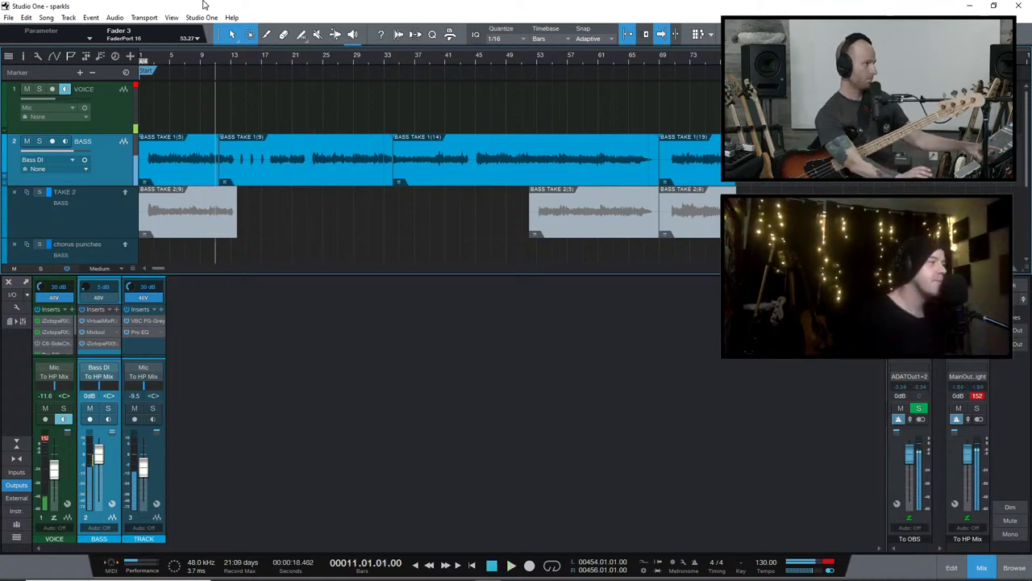
pyautogui.click(301, 60)
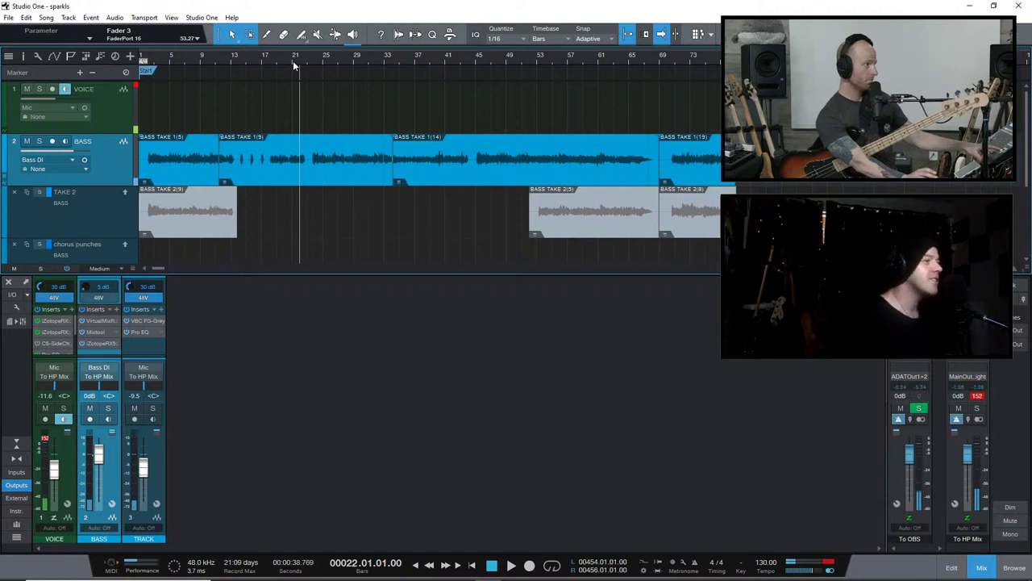
# Arm the BASS track for recording and rehearse with playback from bar 18 to about bar 21
pyautogui.click(268, 61)
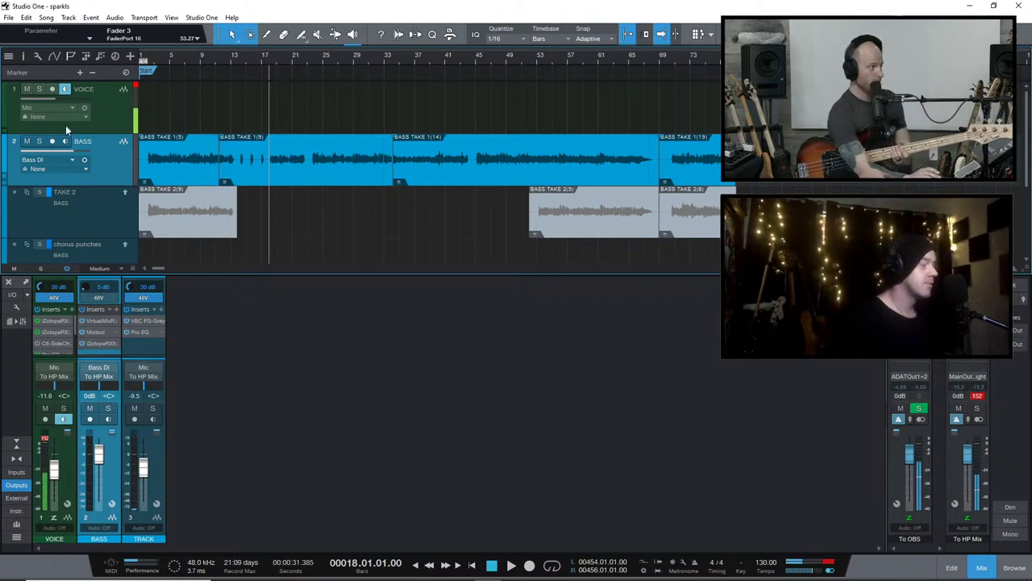
pyautogui.click(53, 141)
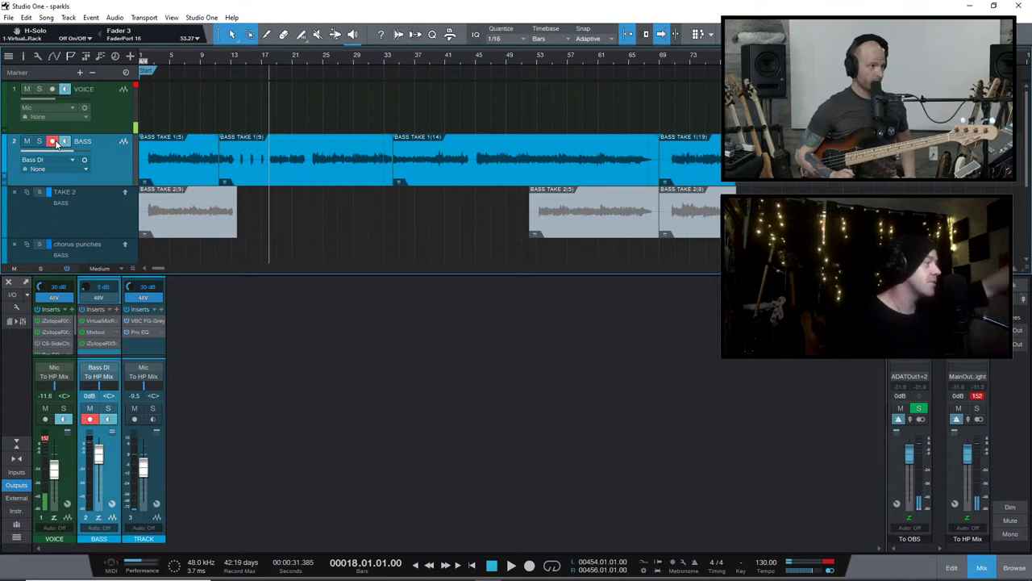
pyautogui.press('space')
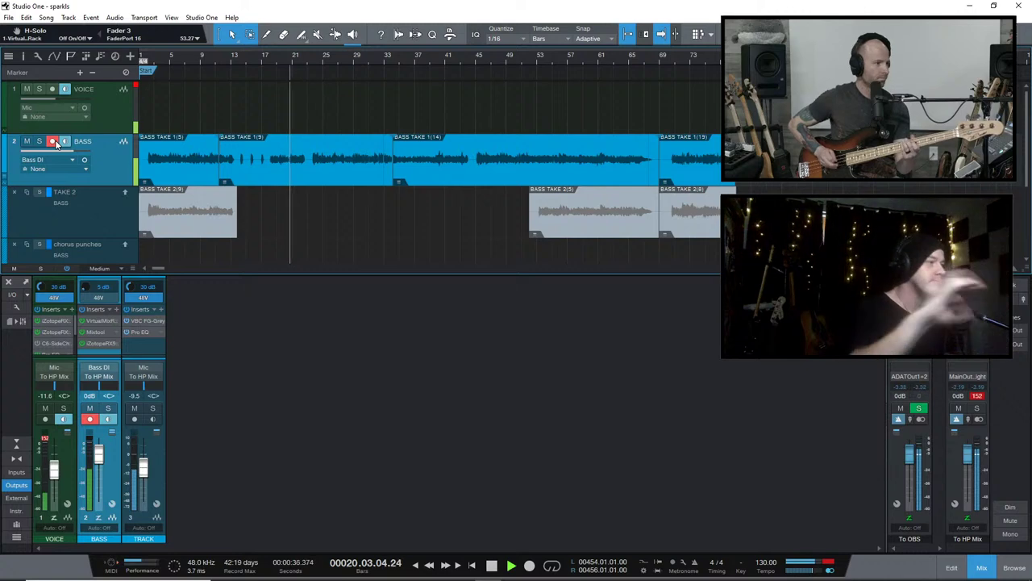
pyautogui.press('space')
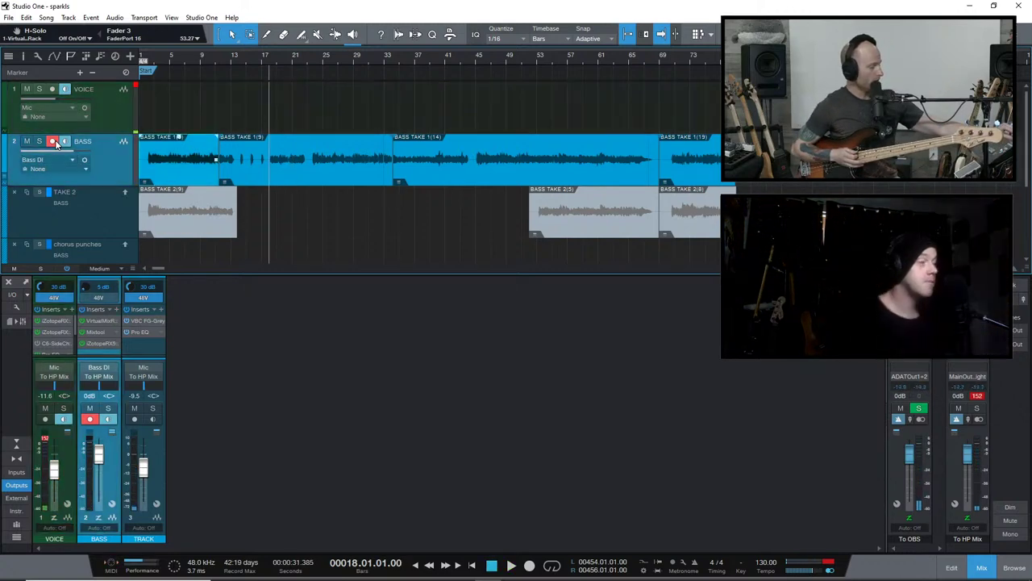
# Rehearse the bass entry with playback from bar 17 and from bar 16, leaving the playback position at bar 16
pyautogui.press('KP_Subtract')
pyautogui.press('KP_Subtract')
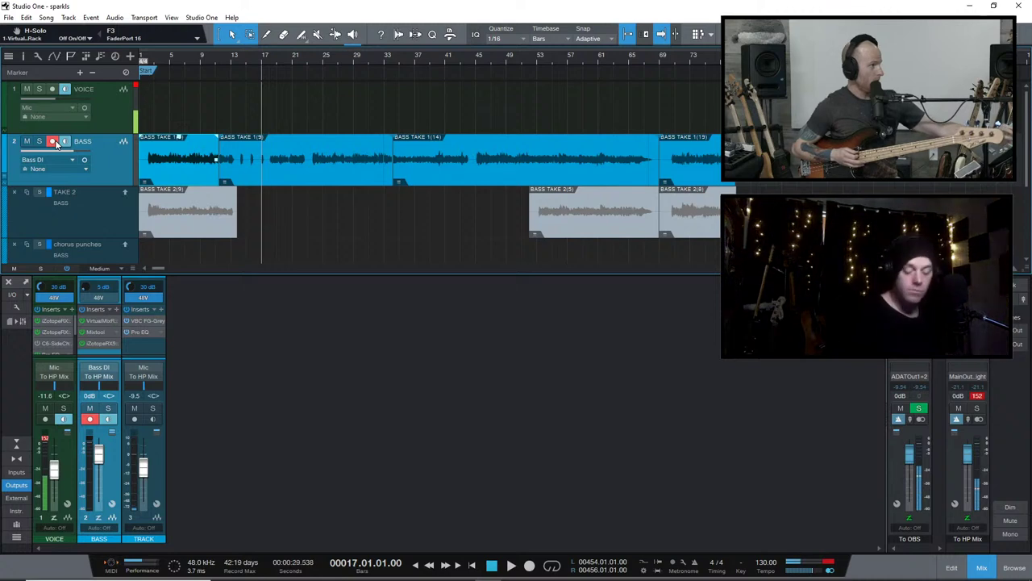
pyautogui.press('space')
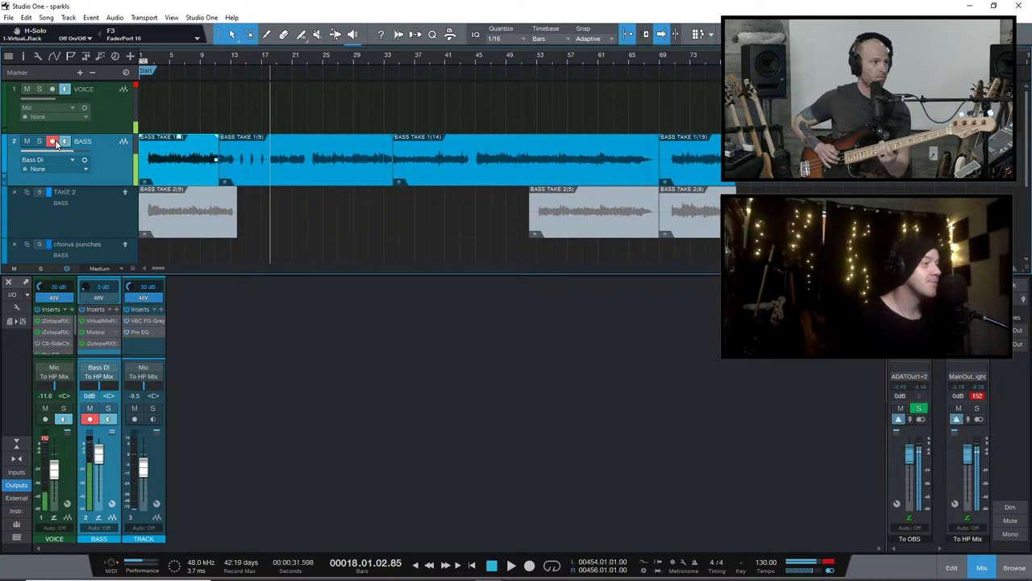
pyautogui.press('space')
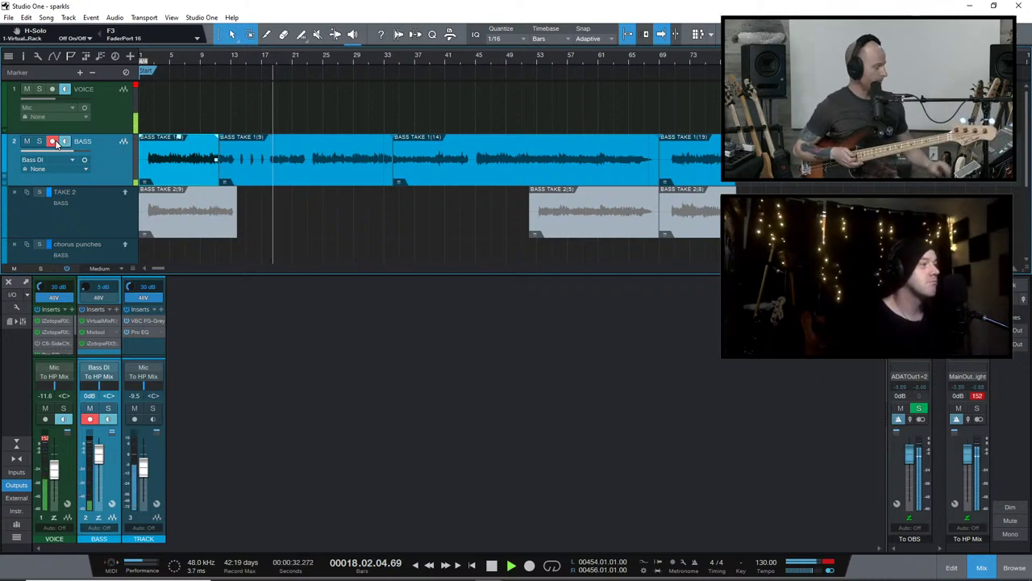
pyautogui.press('space')
pyautogui.press('KP_0')
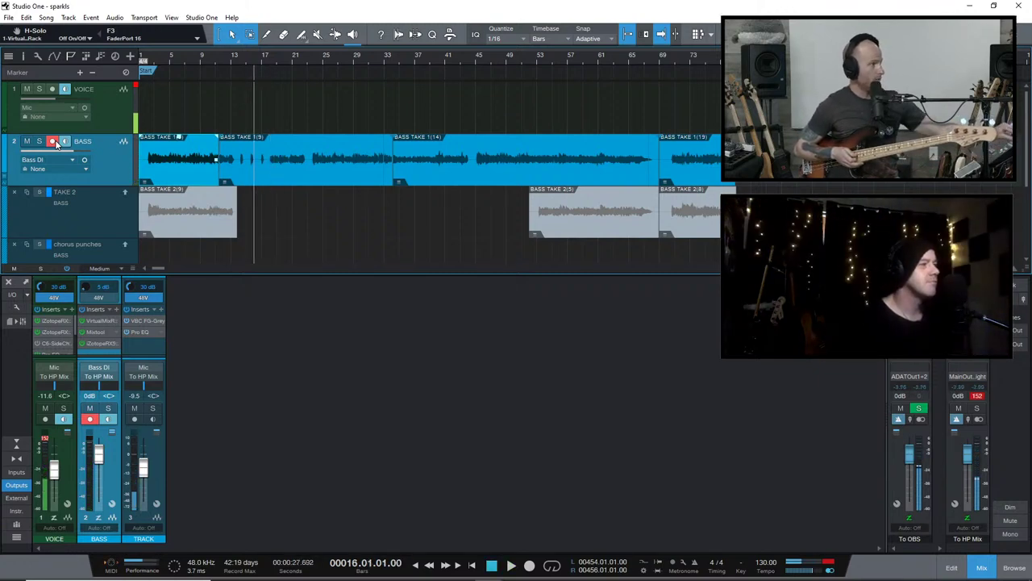
pyautogui.press('space')
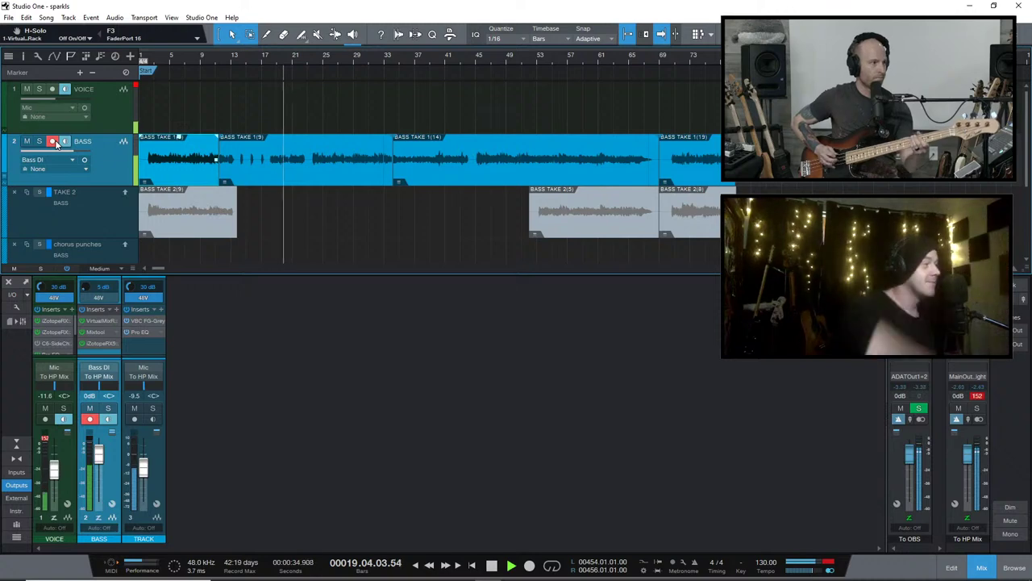
pyautogui.press('space')
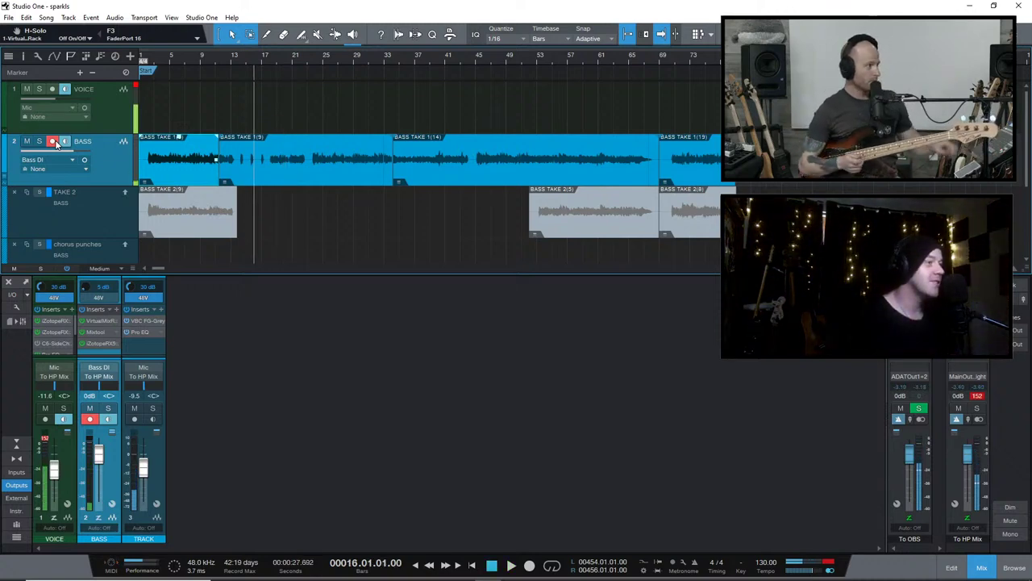
# Activate the TAKE 2 layer on the BASS track and record a bass pass from bar 16 to about bar 36
pyautogui.click(125, 192)
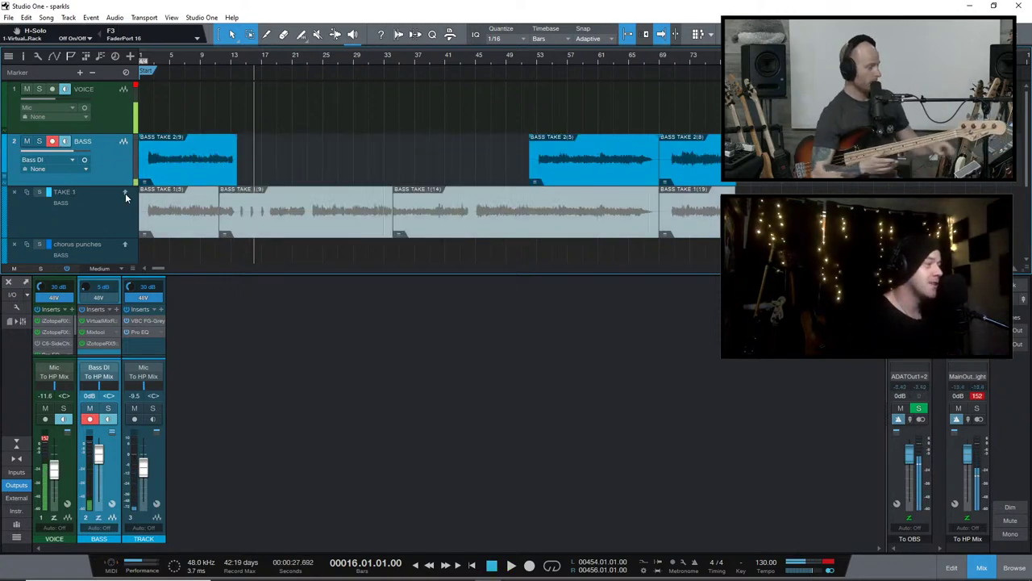
pyautogui.press('KP_Multiply')
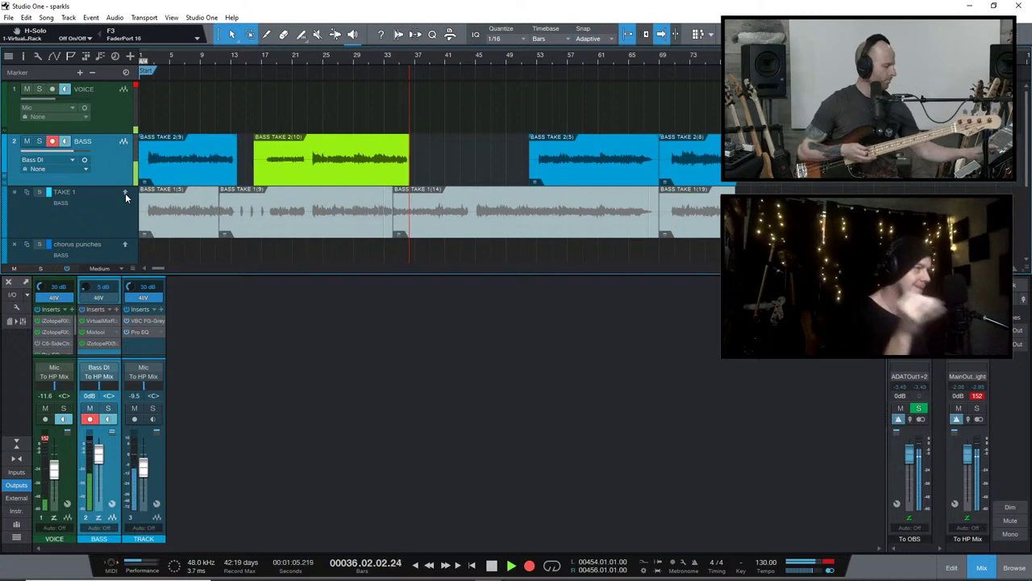
pyautogui.press('space')
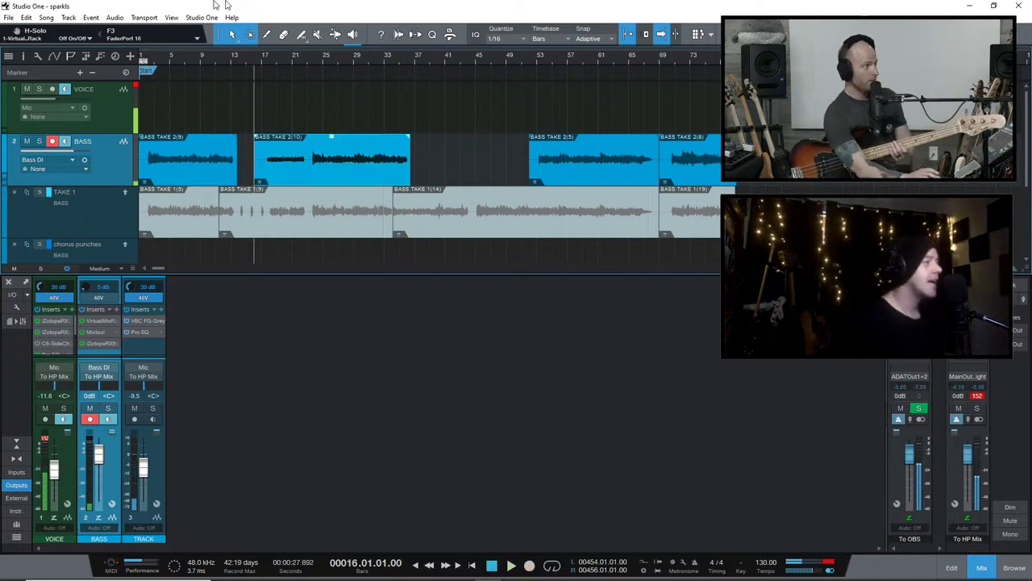
# Move the playback position to bar 23, activate the TAKE 1 layer in place of TAKE 2, and disarm the BASS track
pyautogui.click(311, 60)
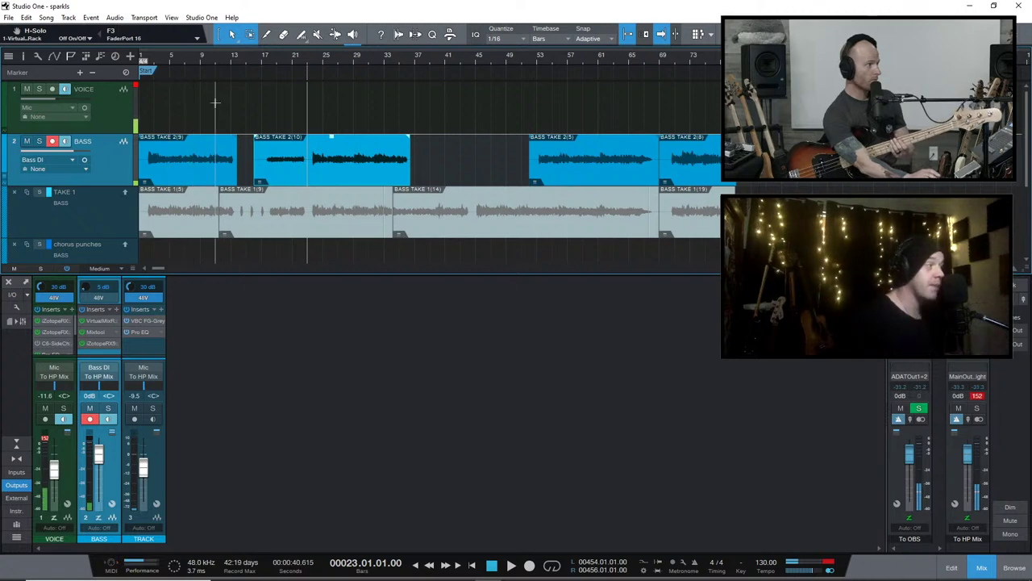
pyautogui.click(126, 192)
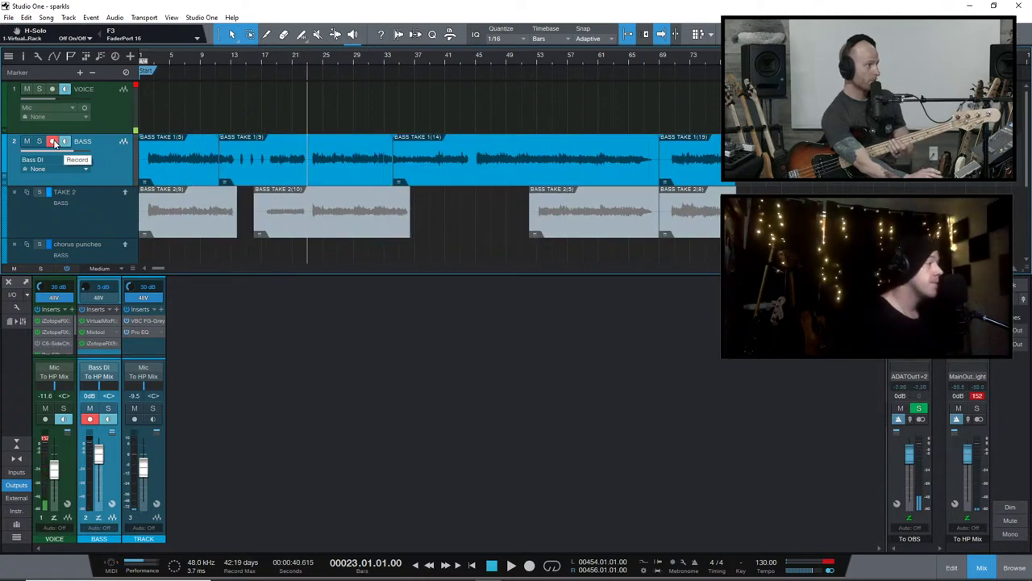
pyautogui.click(52, 141)
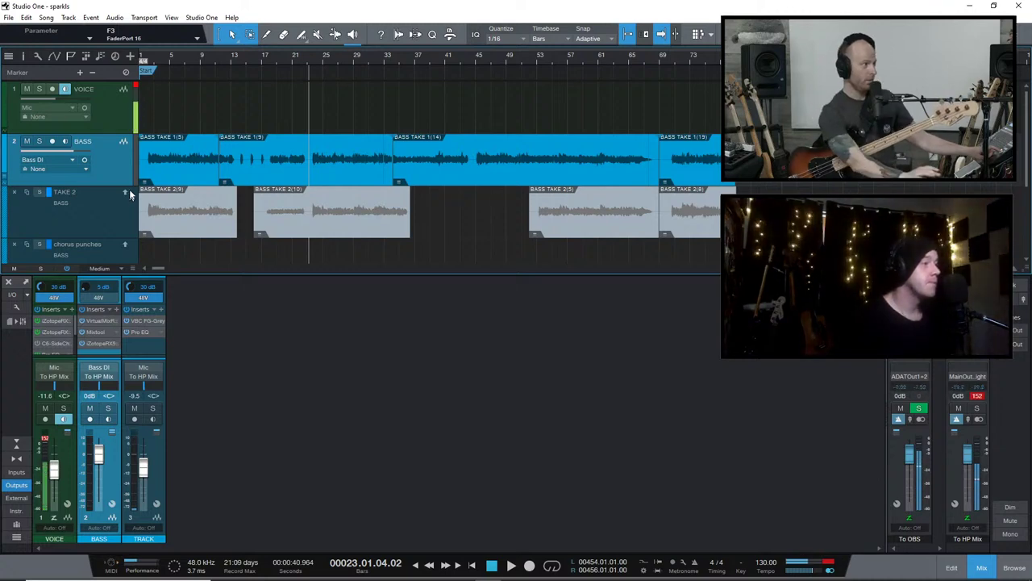
# Play the TAKE 1 bass from bar 33 to about bar 44
pyautogui.click(396, 62)
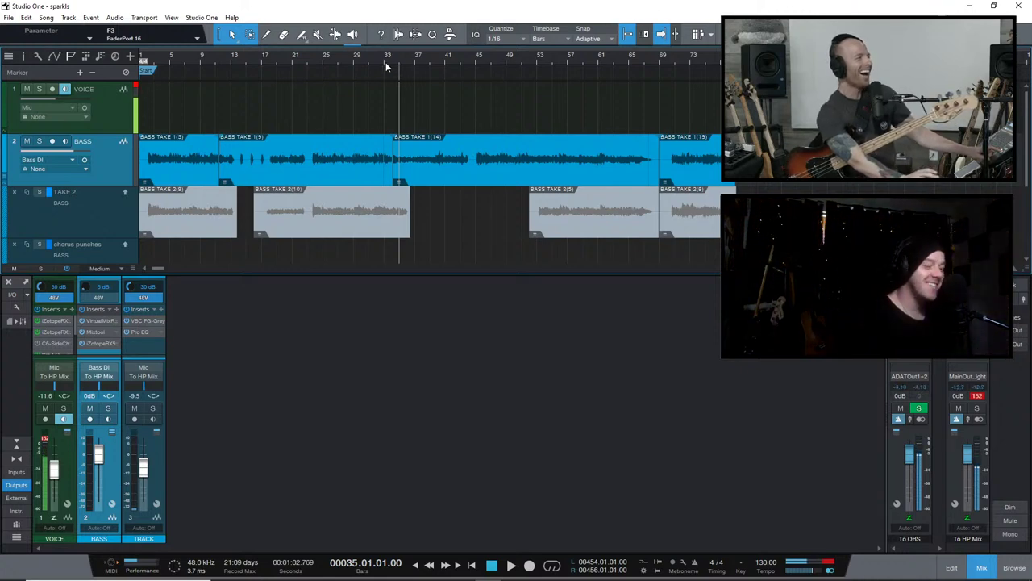
pyautogui.click(384, 63)
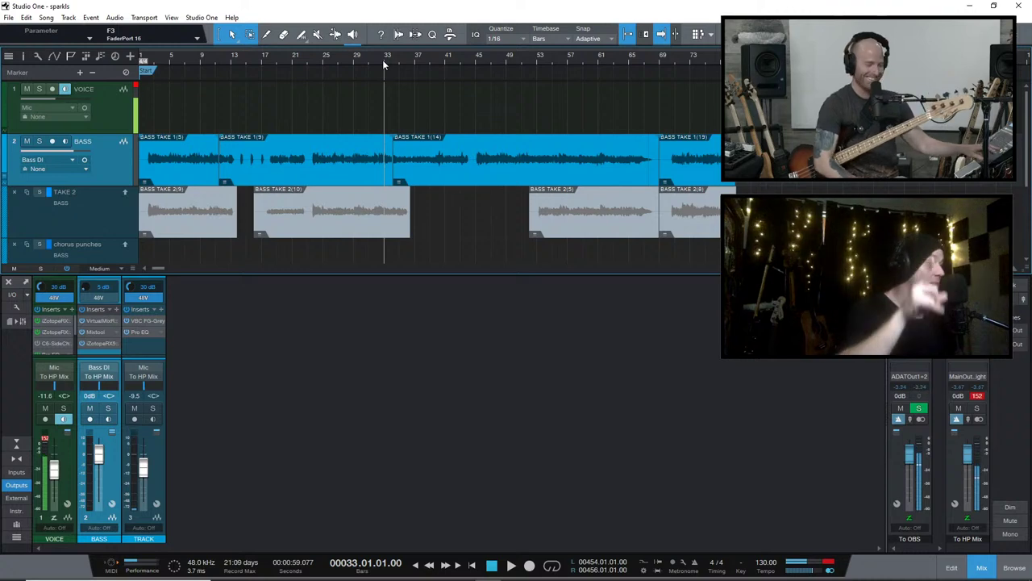
pyautogui.press('space')
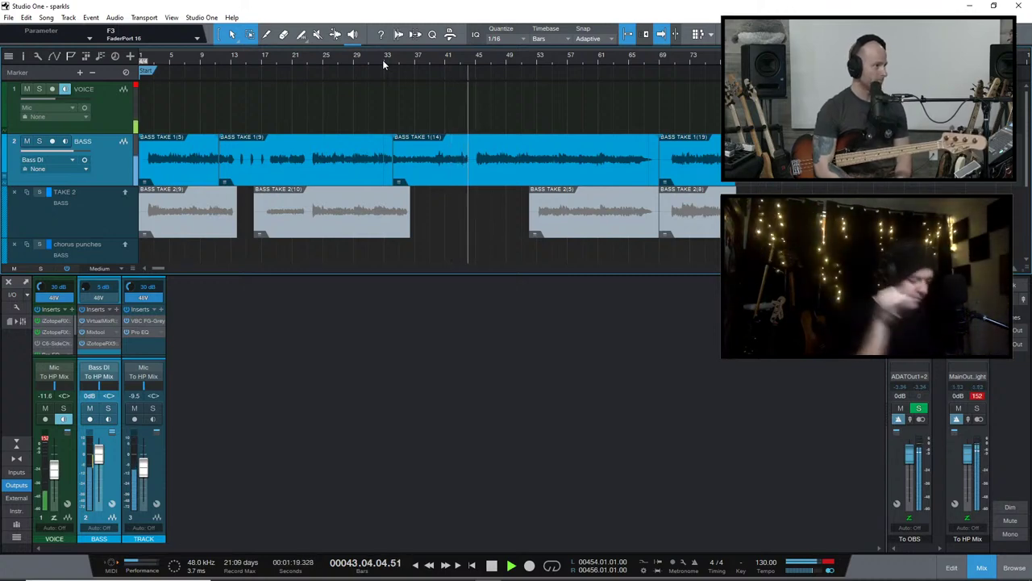
pyautogui.click(383, 60)
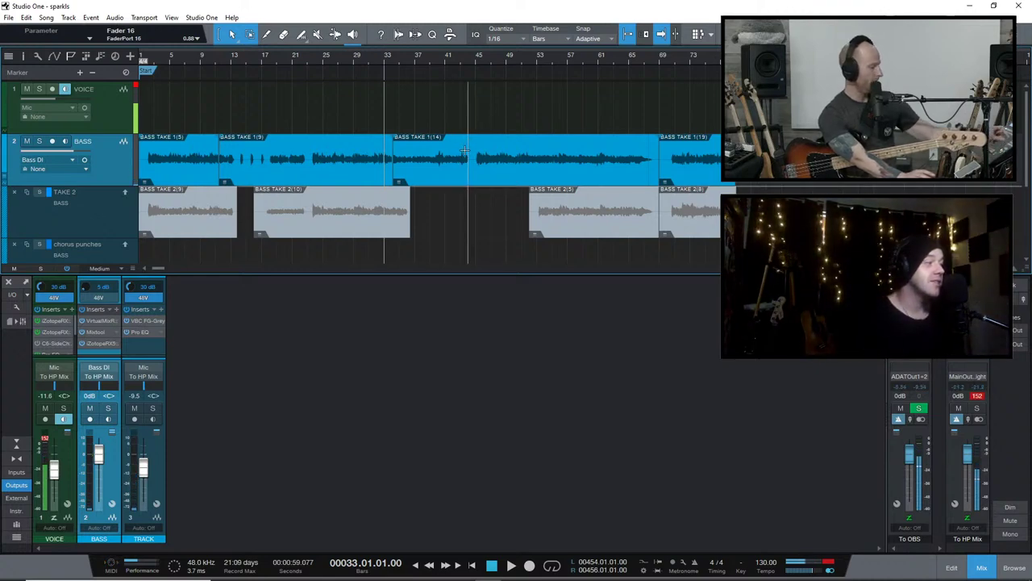
# Activate the TAKE 2 layer, arm the BASS track, and preview the song from bar 38 to about bar 40
pyautogui.click(124, 192)
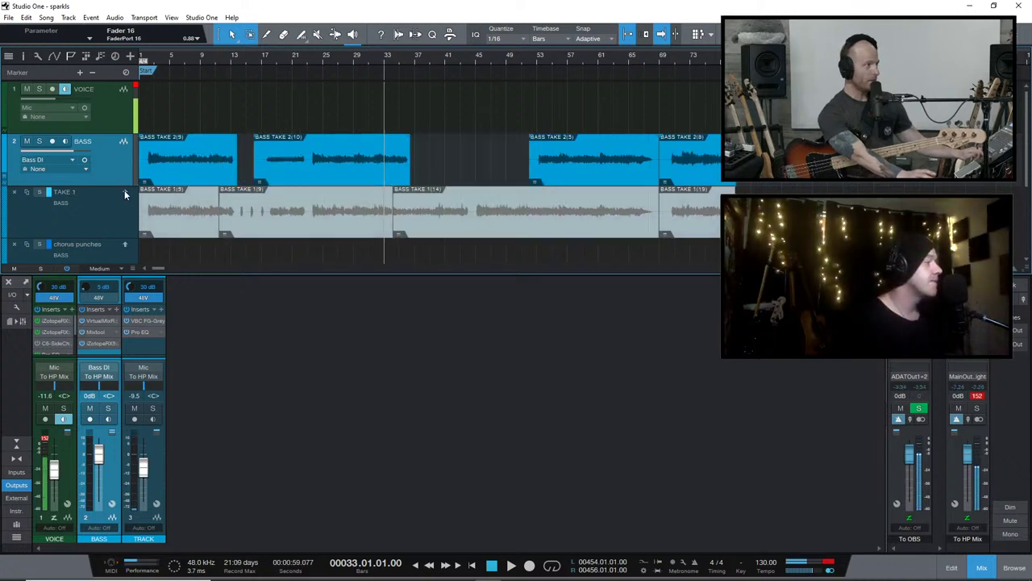
pyautogui.click(422, 58)
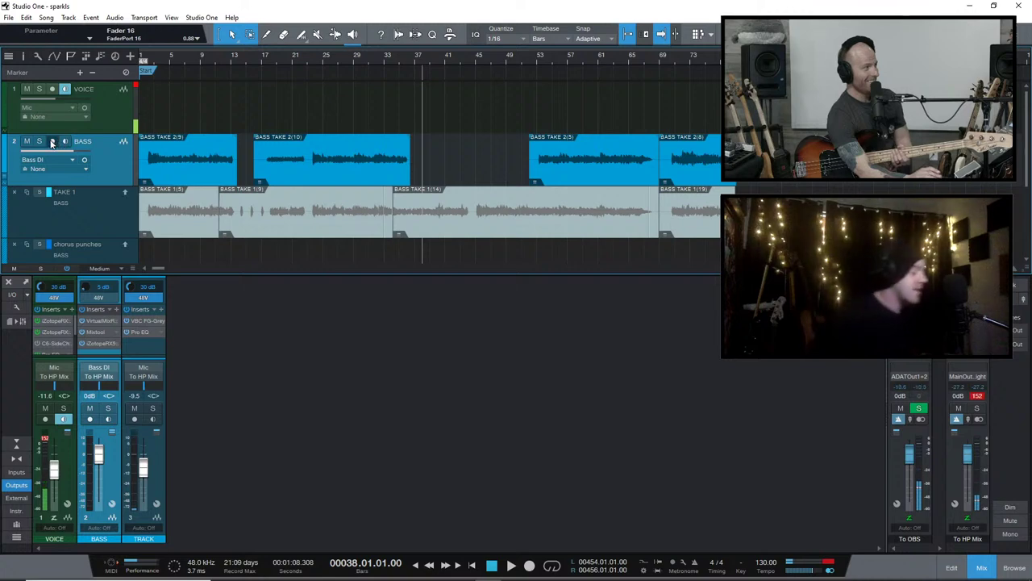
pyautogui.press('r')
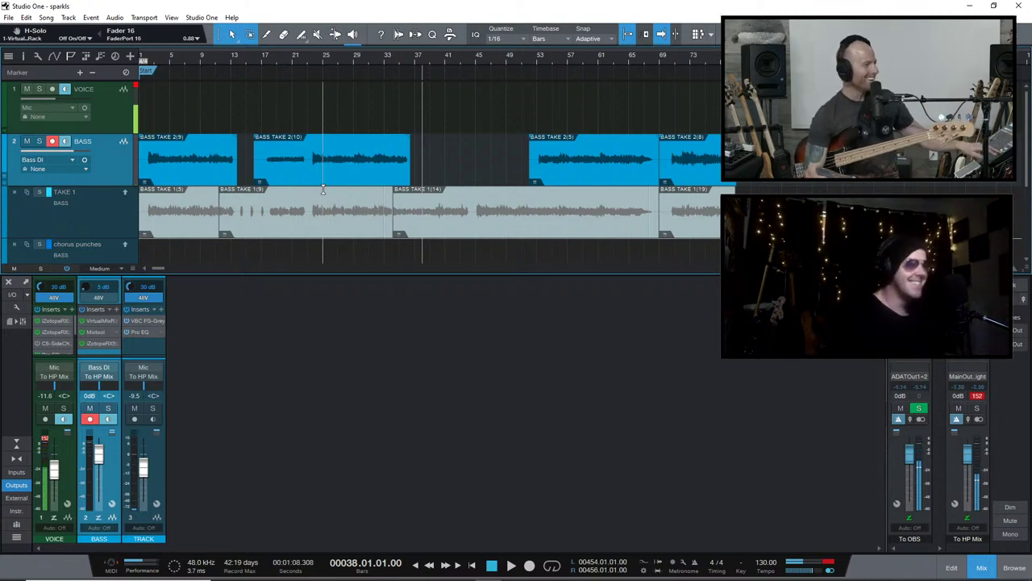
pyautogui.press('space')
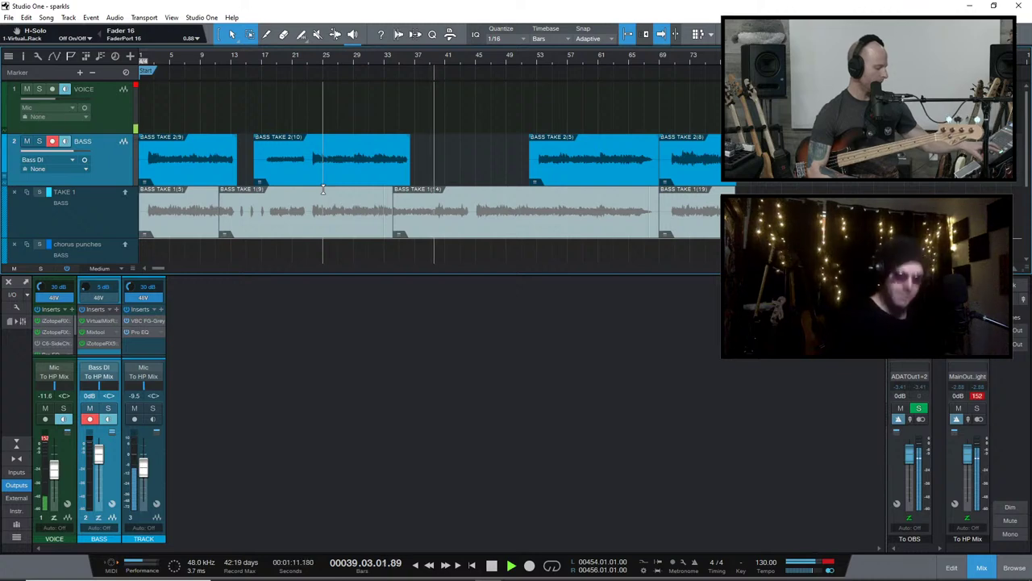
pyautogui.press('space')
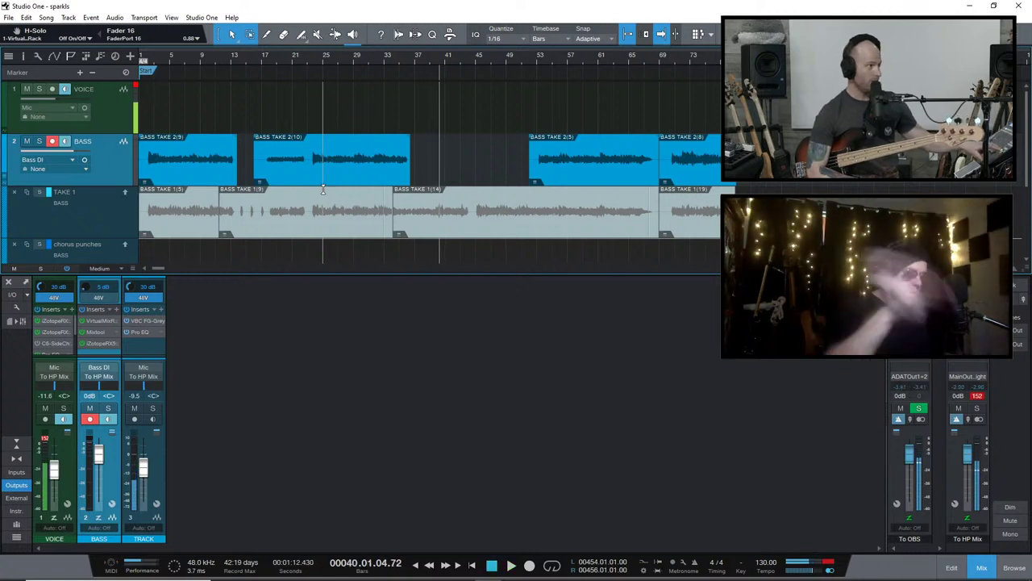
# Try recording two bass passes on TAKE 2 from bar 38 to about bar 45, and delete the recording
pyautogui.press('KP_Multiply')
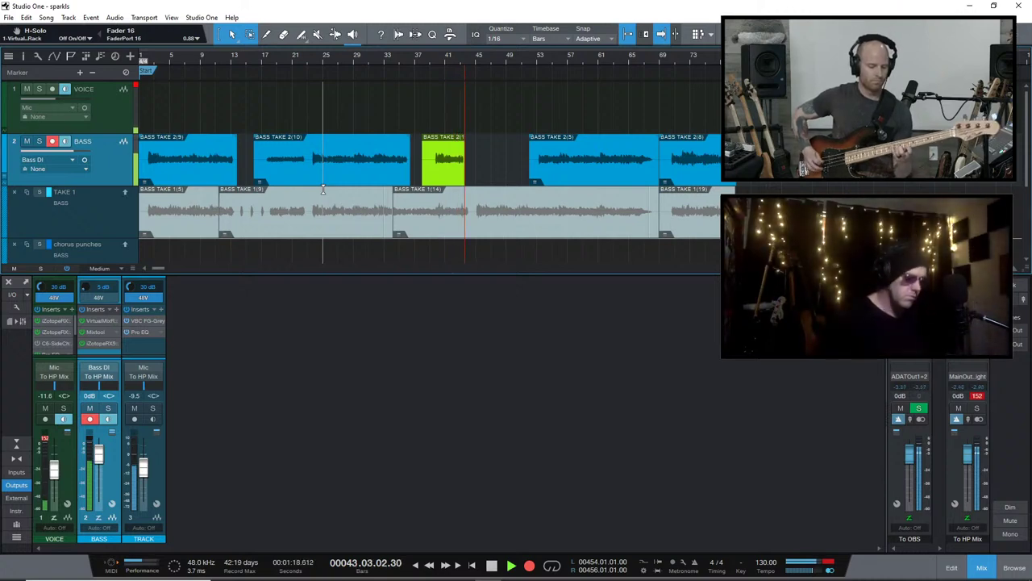
pyautogui.press('space')
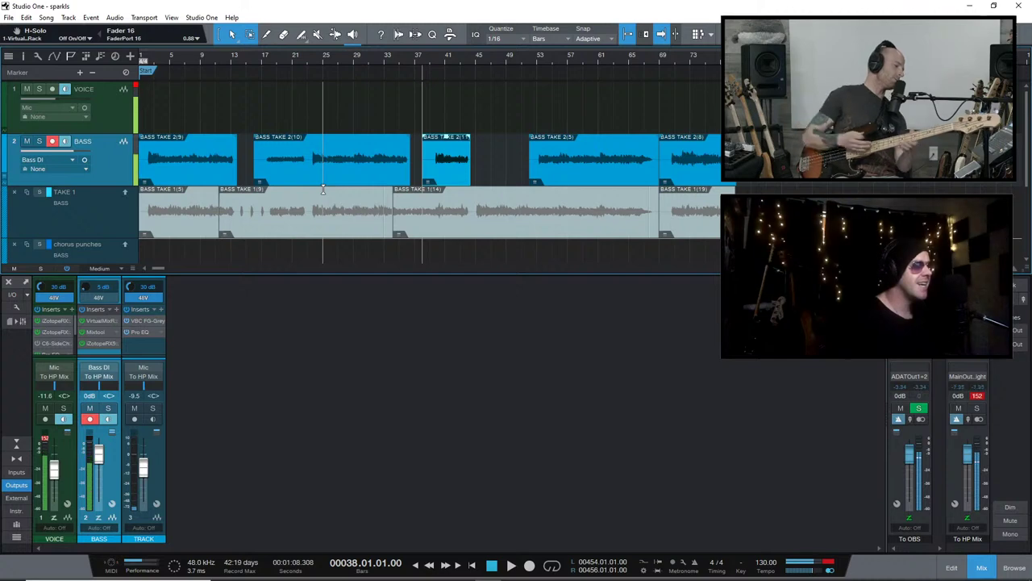
pyautogui.press('KP_Multiply')
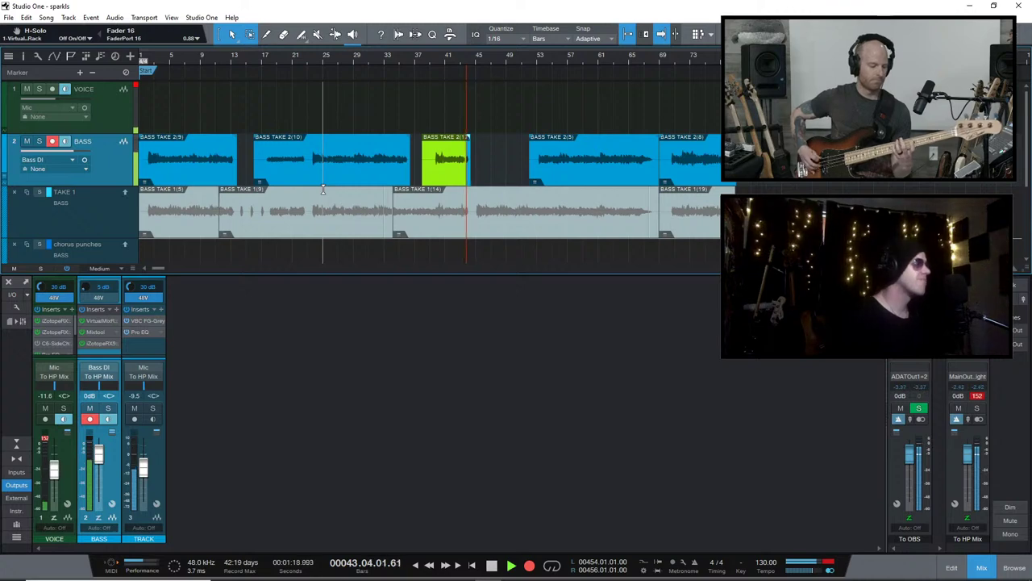
pyautogui.press('space')
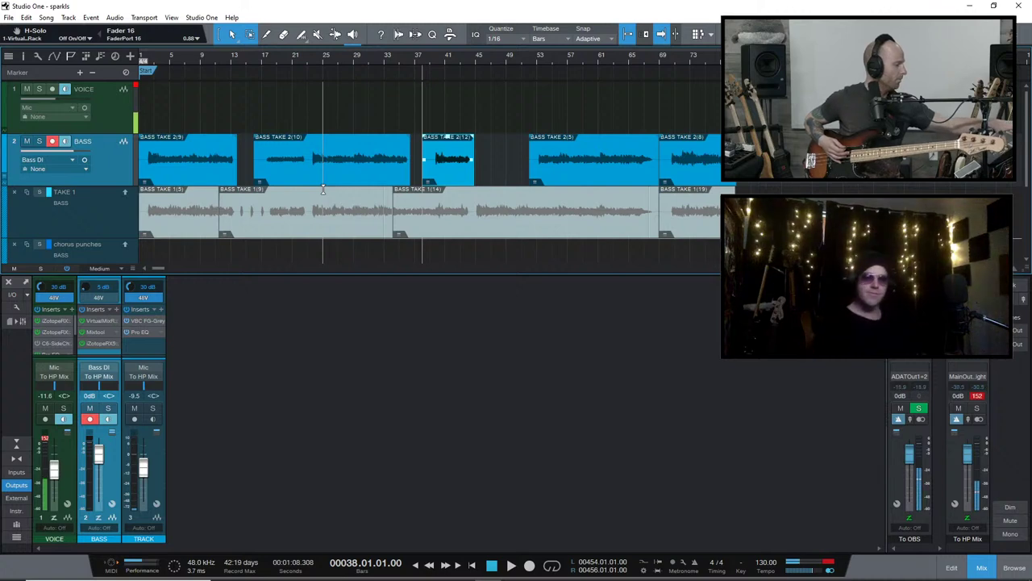
pyautogui.press('Delete')
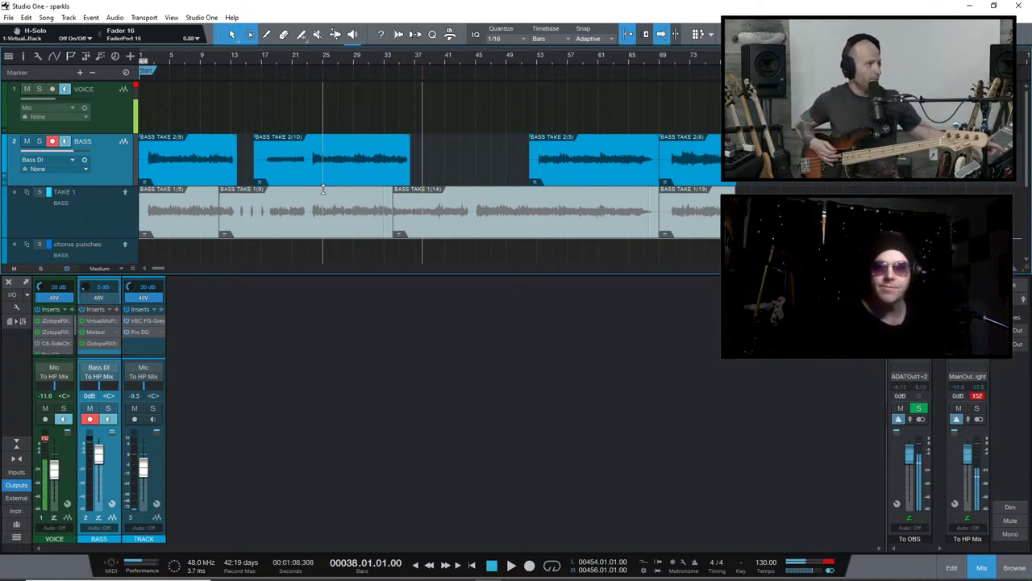
# Record a new bass pass on TAKE 2 from bar 38 to about bar 45
pyautogui.press('KP_Multiply')
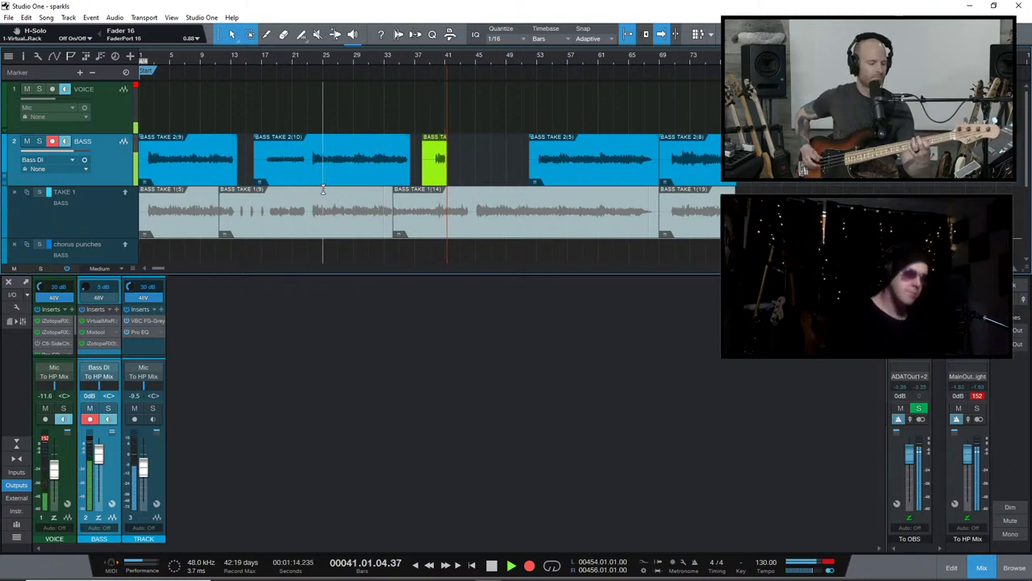
pyautogui.press('space')
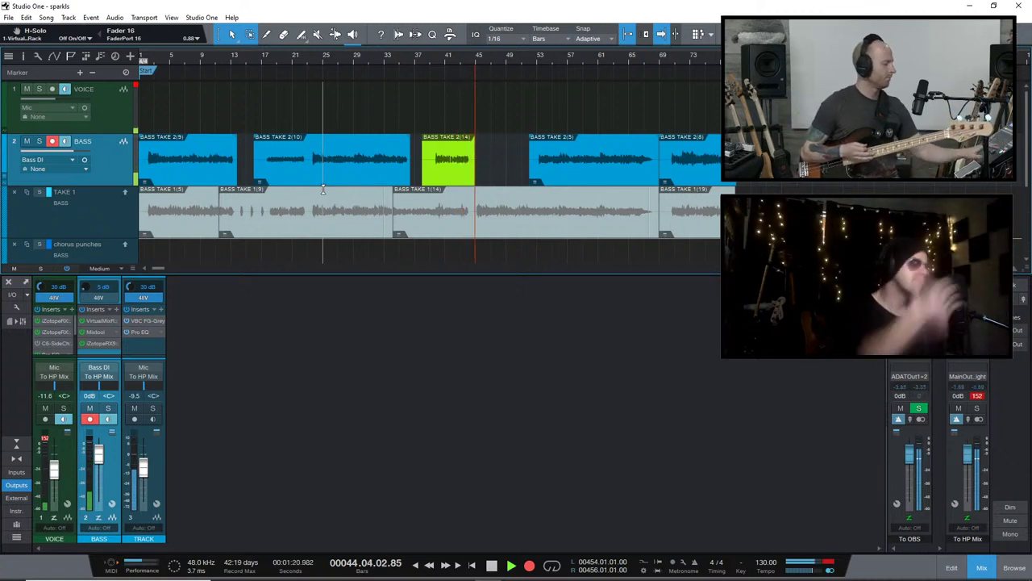
pyautogui.press('space')
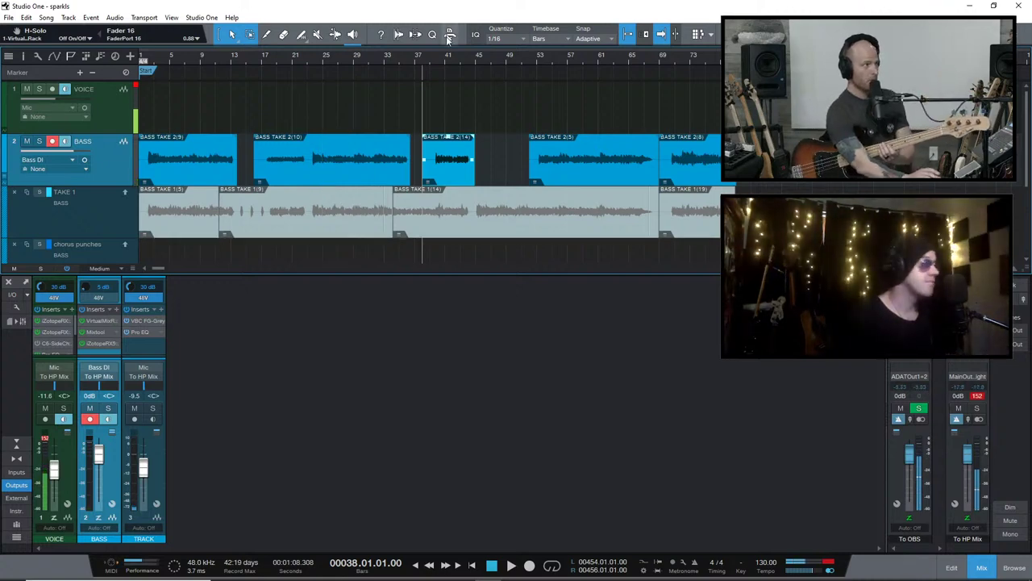
# Try recording two bass passes on TAKE 2 from bar 44, and undo the recordings
pyautogui.click(467, 65)
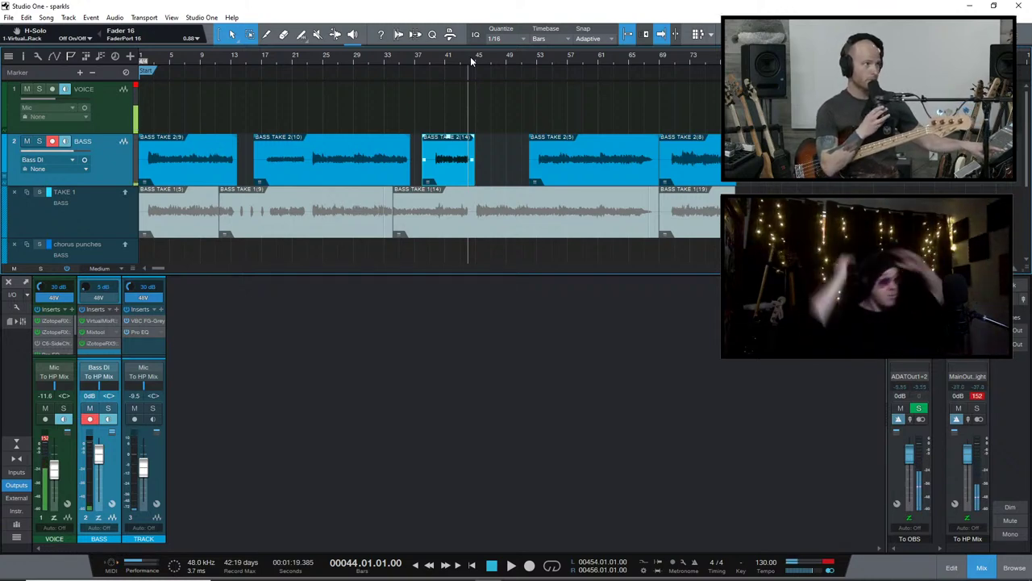
pyautogui.press('KP_Multiply')
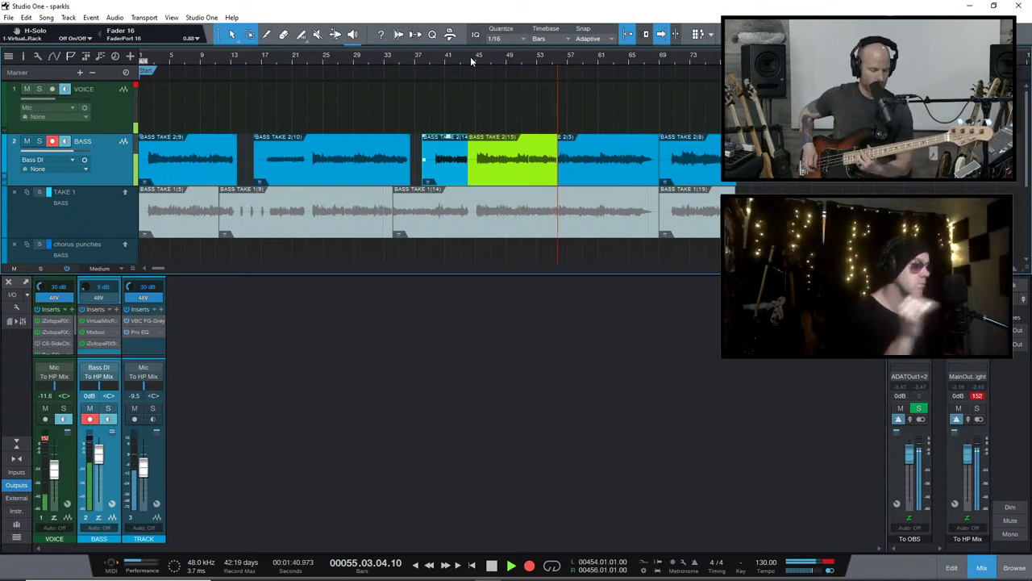
pyautogui.press('space')
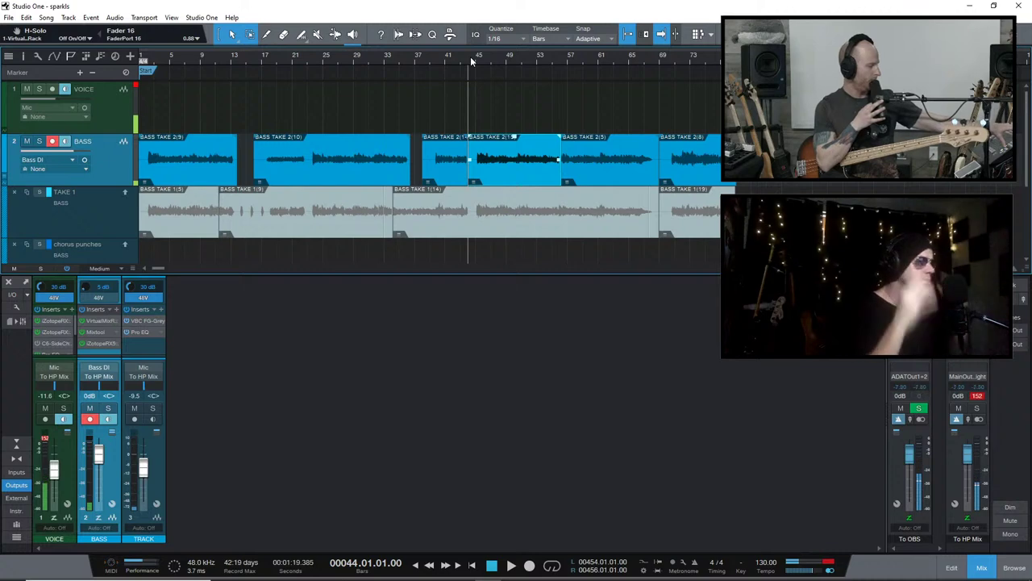
pyautogui.hotkey('ctrl', 'z')
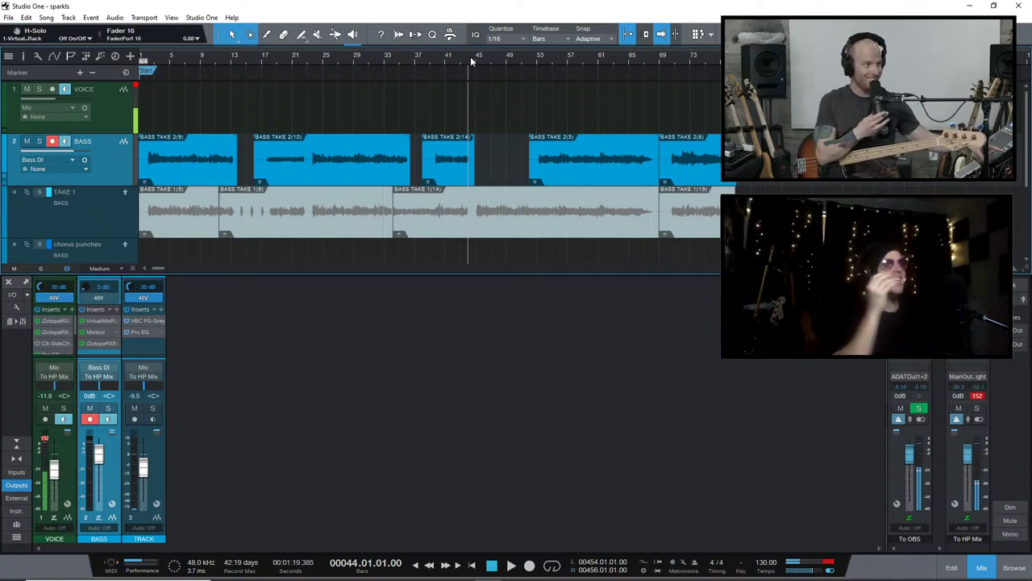
pyautogui.press('KP_Multiply')
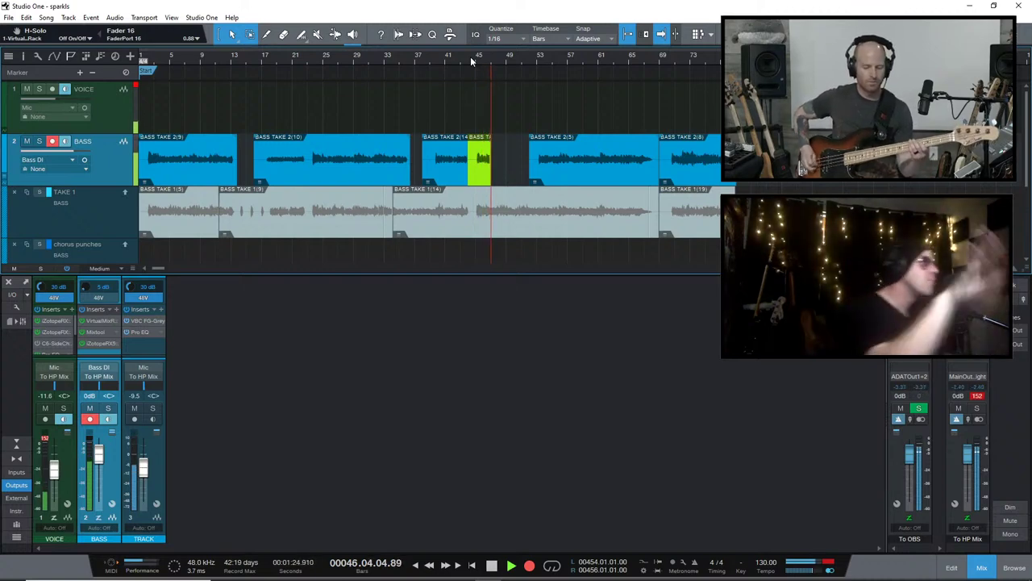
pyautogui.press('space')
# Record a bass pass on TAKE 2 from bar 44 to about bar 57, and trim its end to about bar 55
pyautogui.press('KP_Multiply')
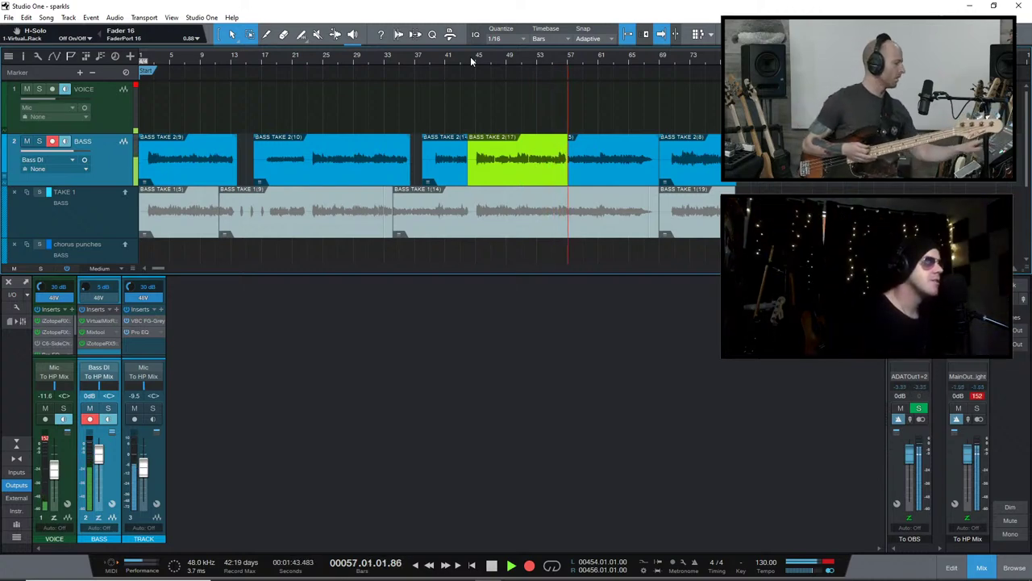
pyautogui.press('space')
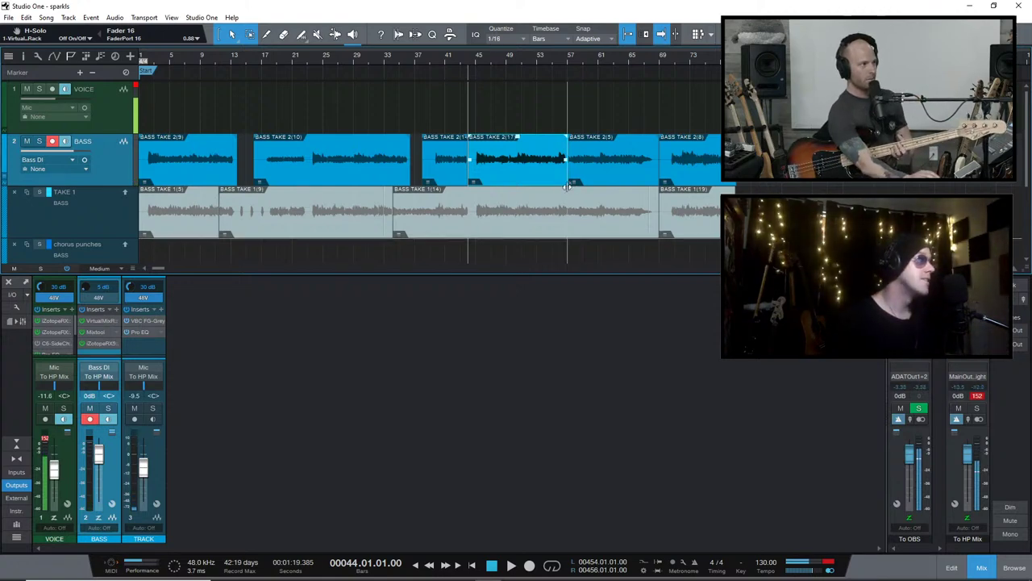
pyautogui.moveTo(568, 179); pyautogui.dragTo(553, 181)
# Disarm the BASS track and play the new TAKE 2 recording from bar 45 to about bar 51
pyautogui.click(545, 57)
pyautogui.click(535, 58)
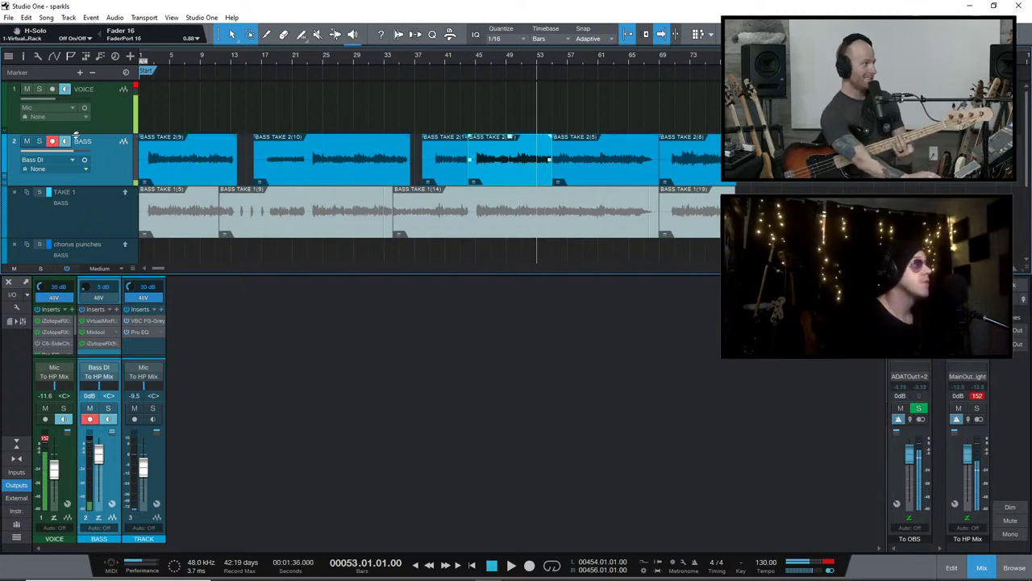
pyautogui.click(53, 142)
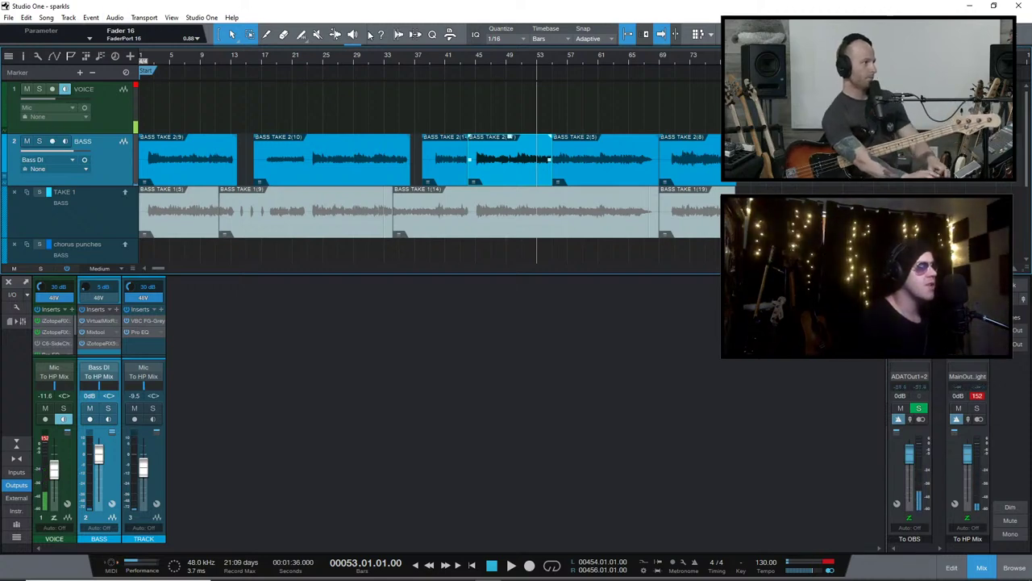
pyautogui.click(477, 60)
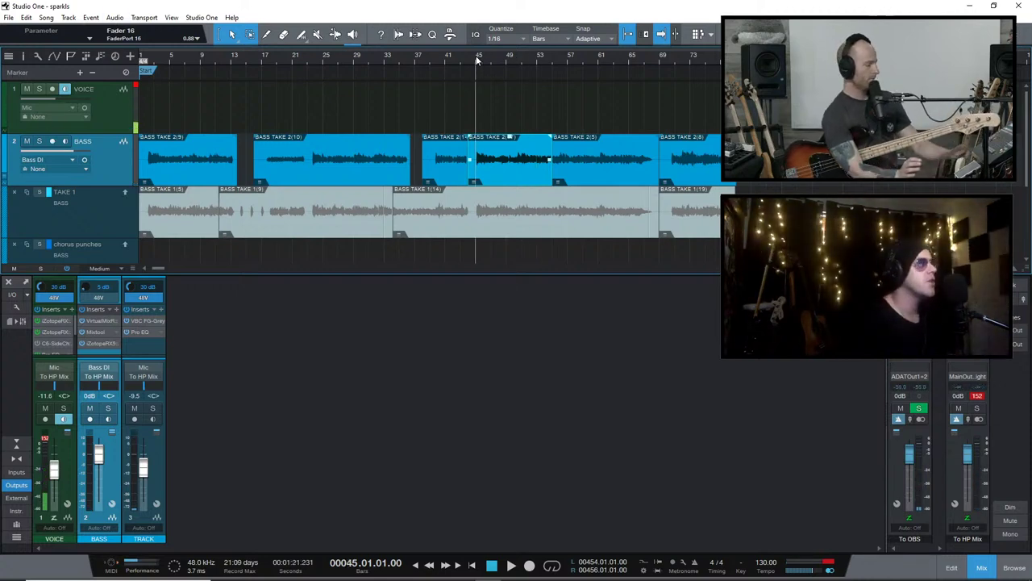
pyautogui.press('space')
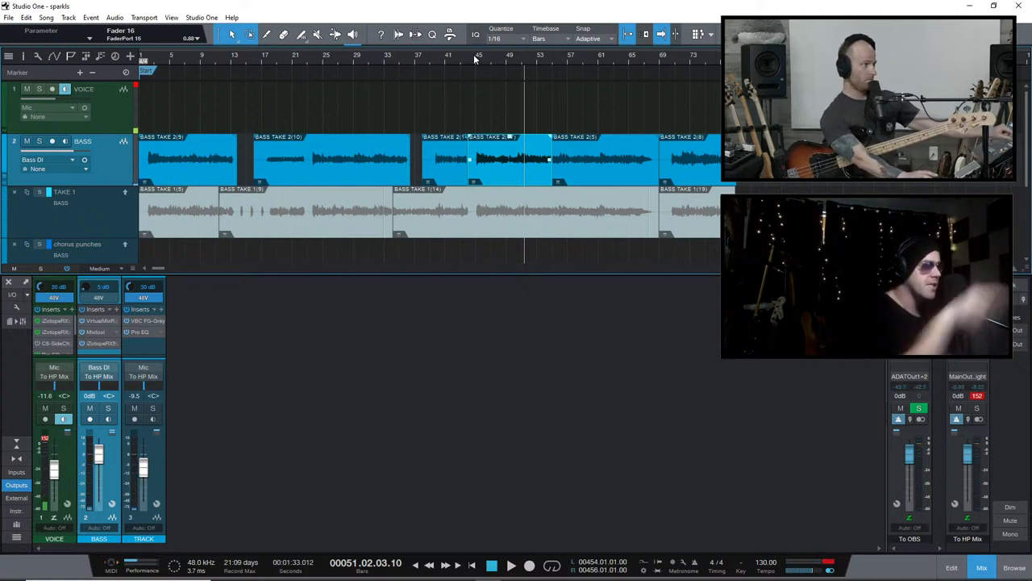
pyautogui.click(476, 58)
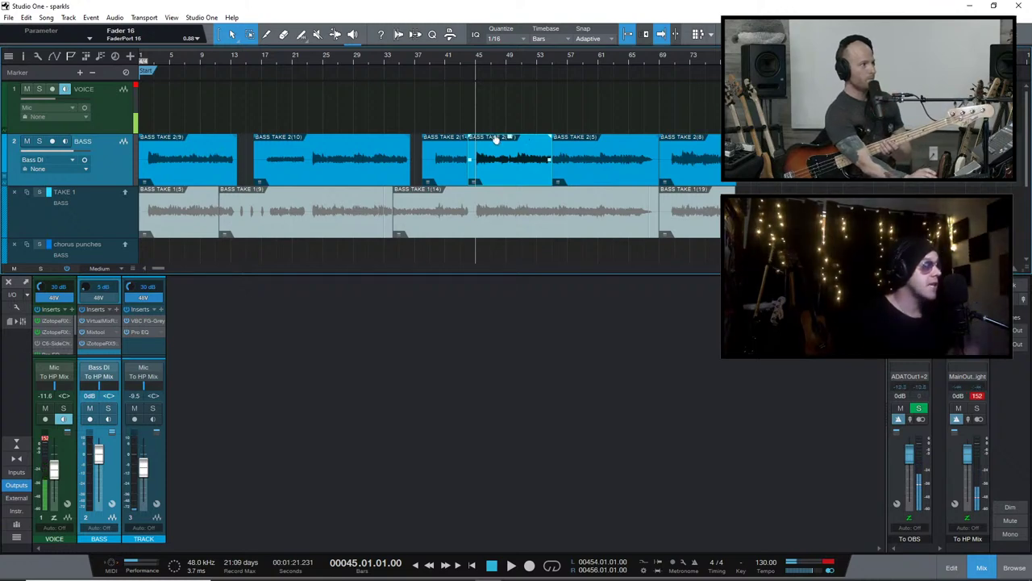
# Arm the BASS track, re-record TAKE 2 from bar 44 to about bar 51, and trim the new event's end to about bar 49
pyautogui.click(466, 65)
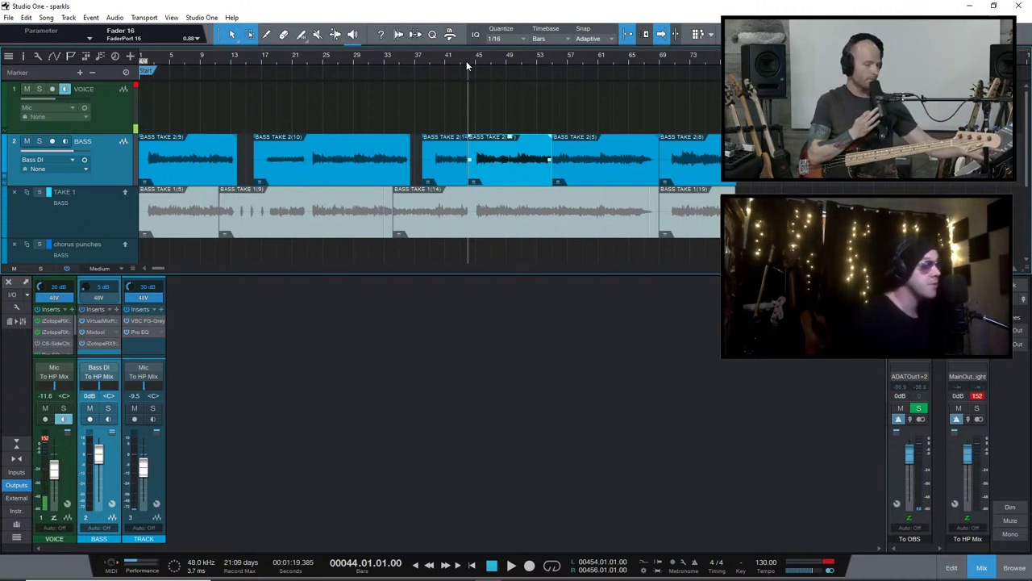
pyautogui.press('KP_Multiply')
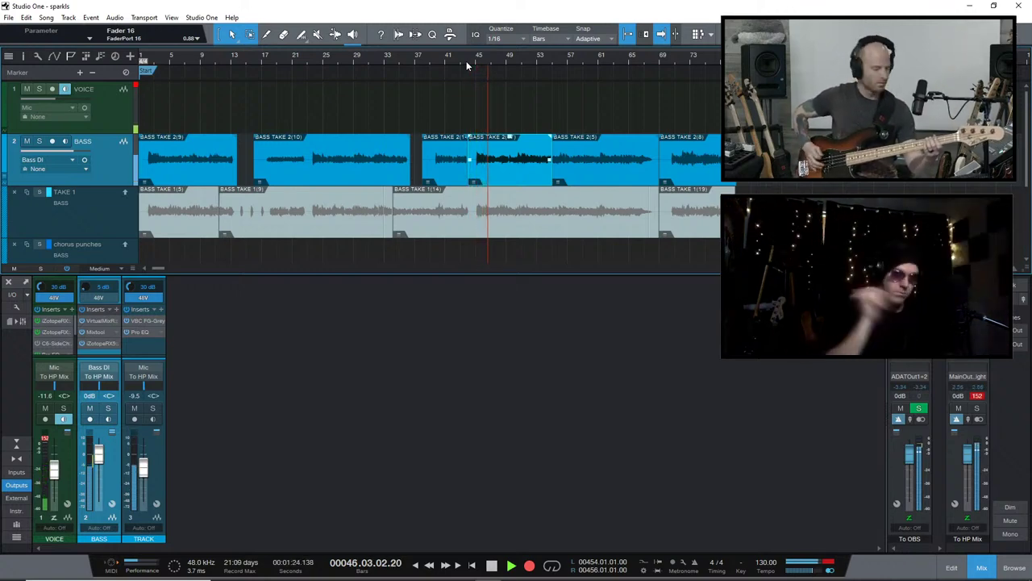
pyautogui.press('space')
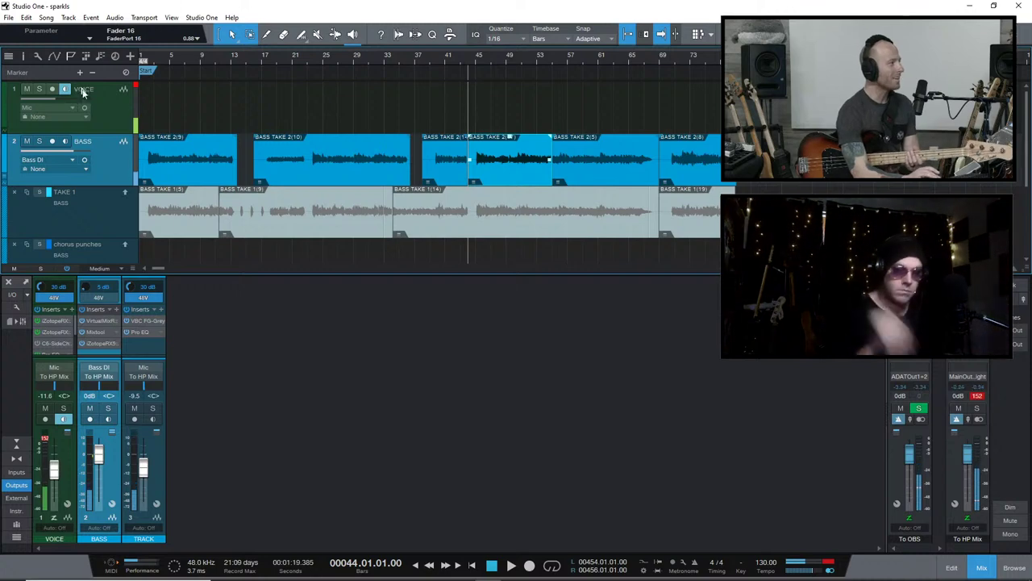
pyautogui.click(50, 144)
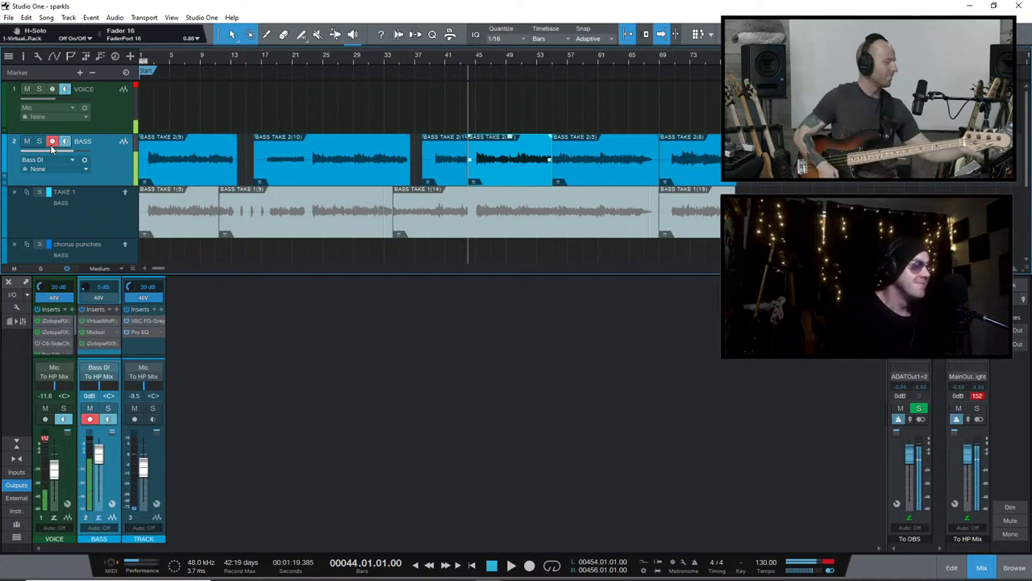
pyautogui.press('KP_Multiply')
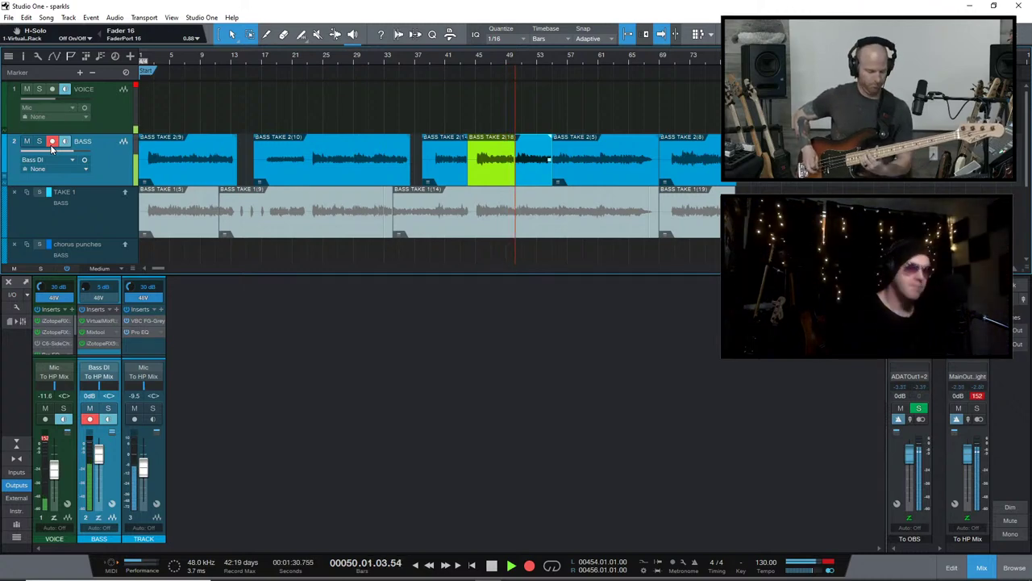
pyautogui.press('space')
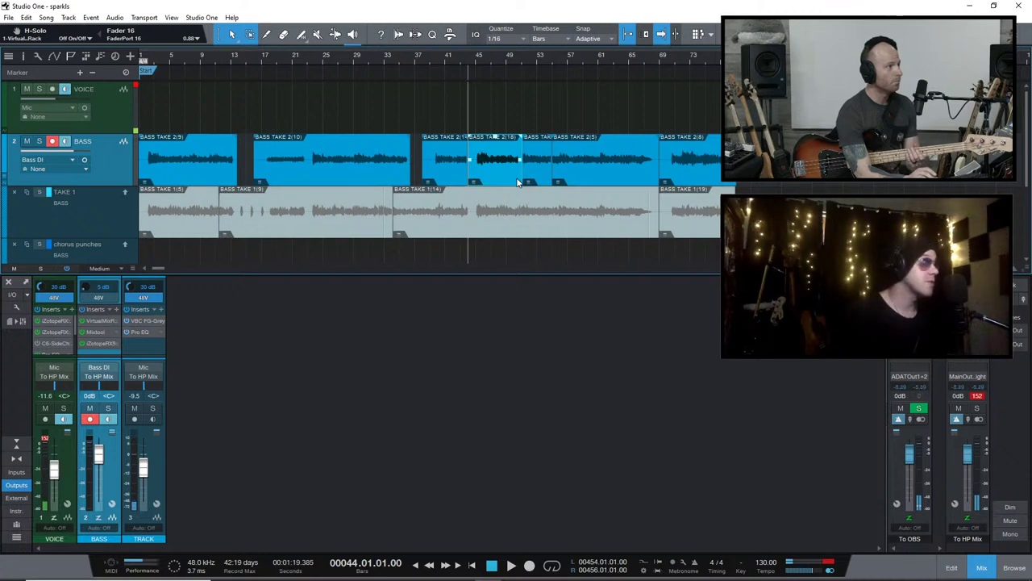
pyautogui.moveTo(522, 177); pyautogui.dragTo(506, 169)
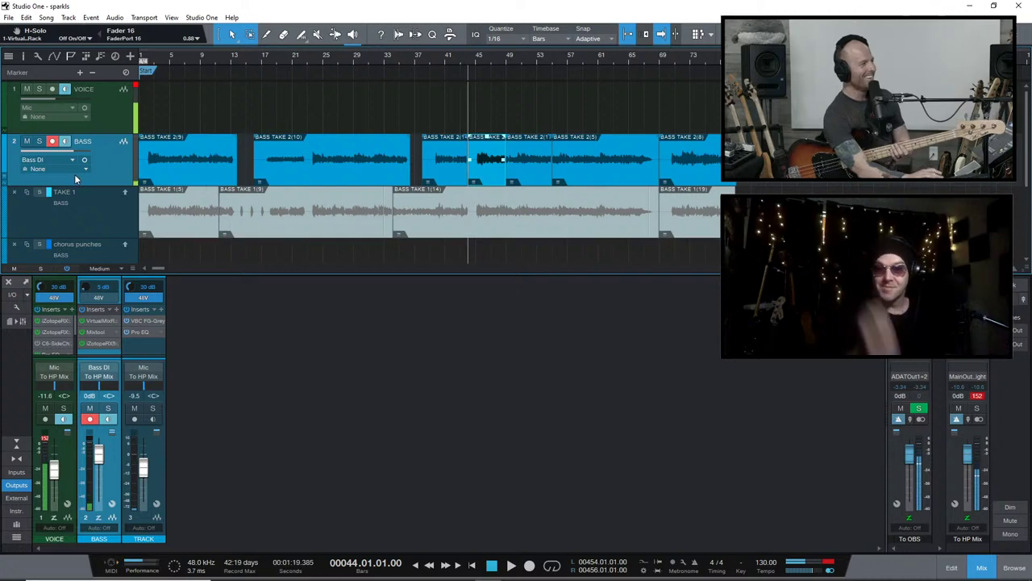
# Disarm the BASS track and play the TAKE 2 bass from bar 44 to about bar 78
pyautogui.click(52, 141)
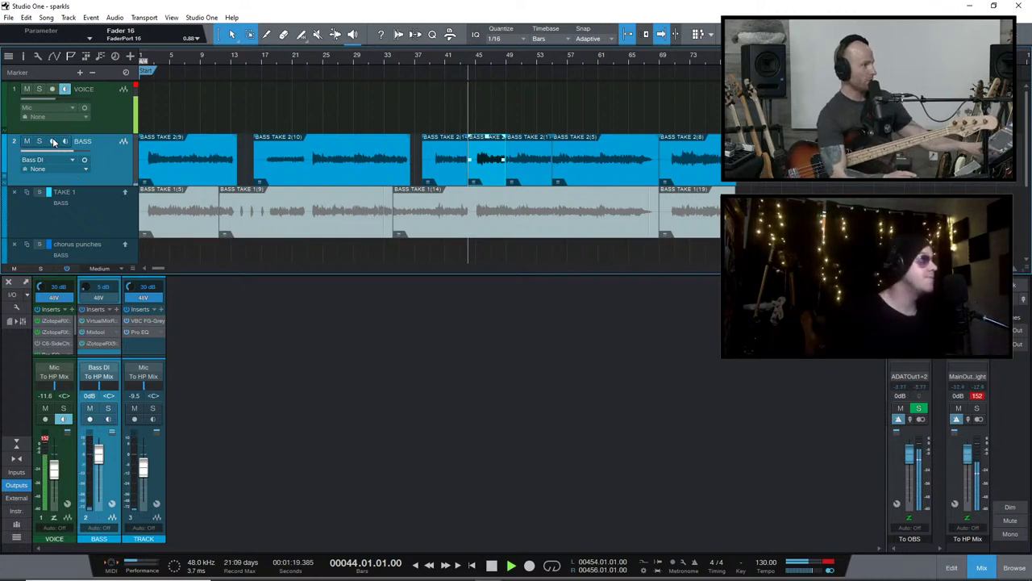
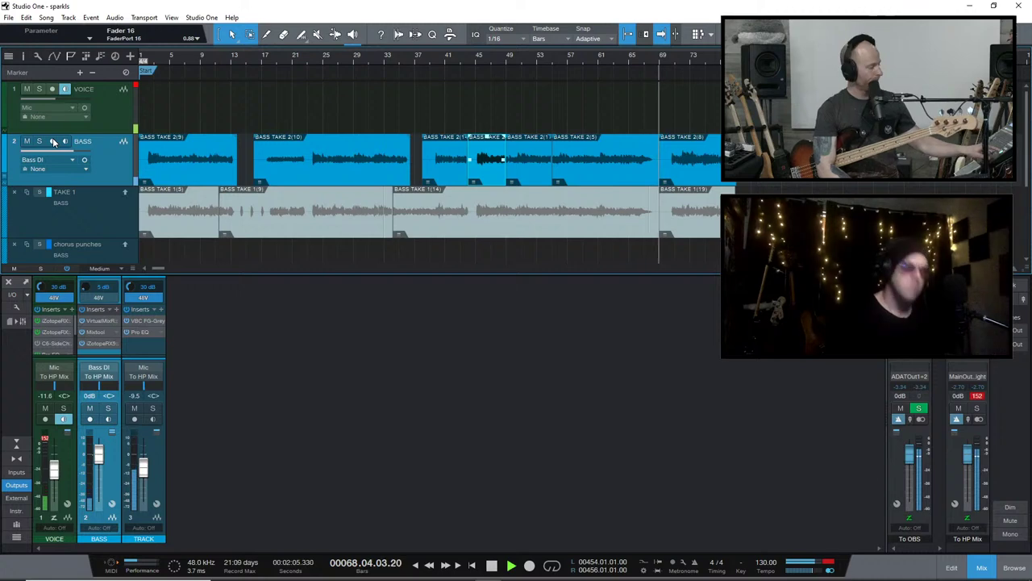
pyautogui.press('w')
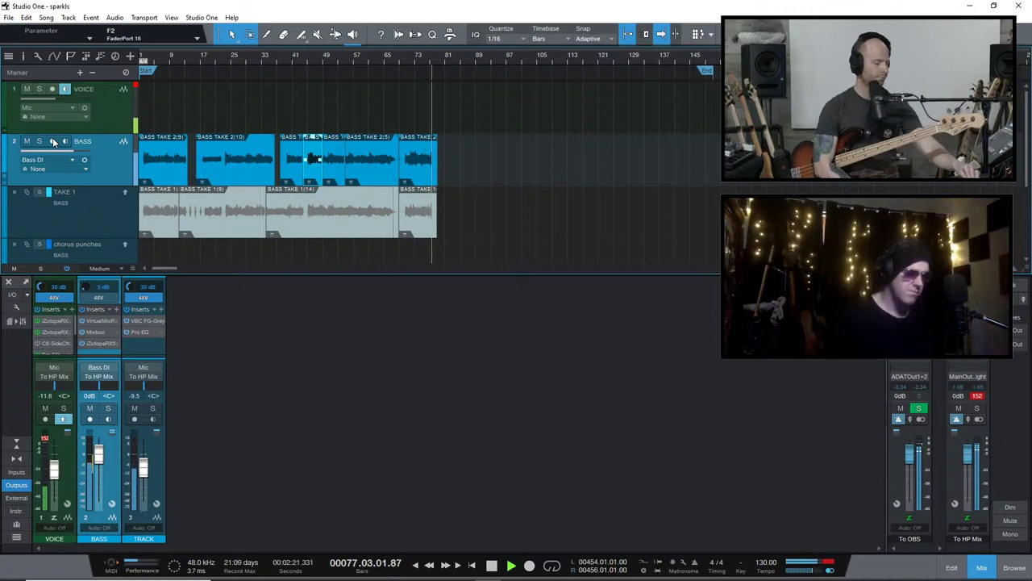
pyautogui.press('z')
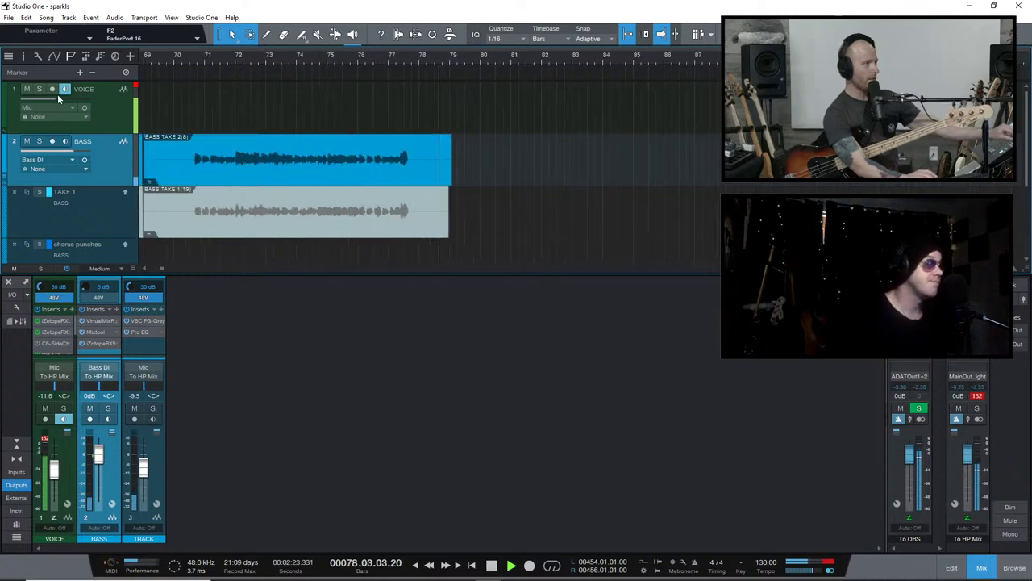
# Replay the ending from about bar 73, activating the TAKE 1 layer to compare it with TAKE 2
pyautogui.click(288, 58)
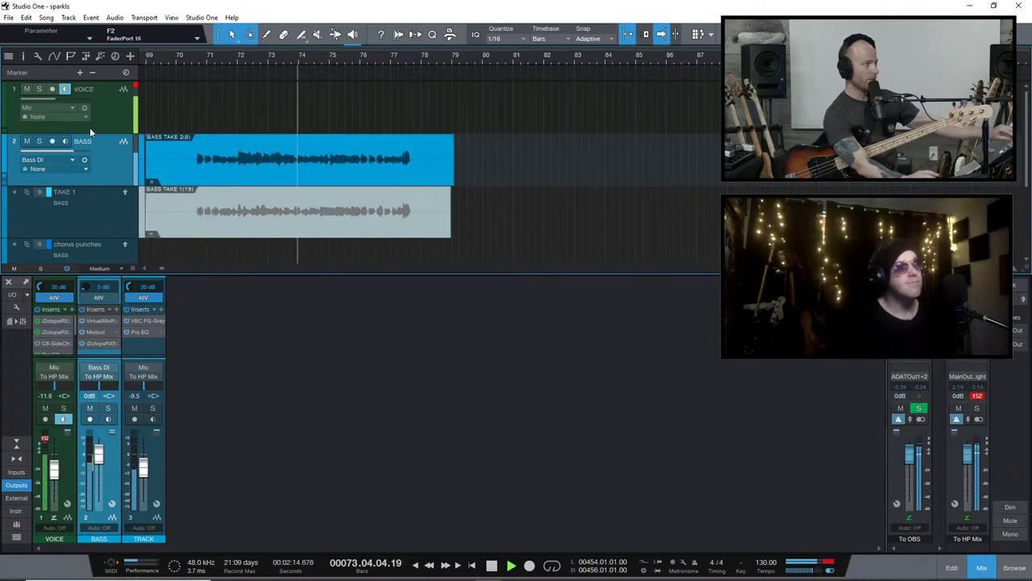
pyautogui.click(125, 192)
pyautogui.click(292, 60)
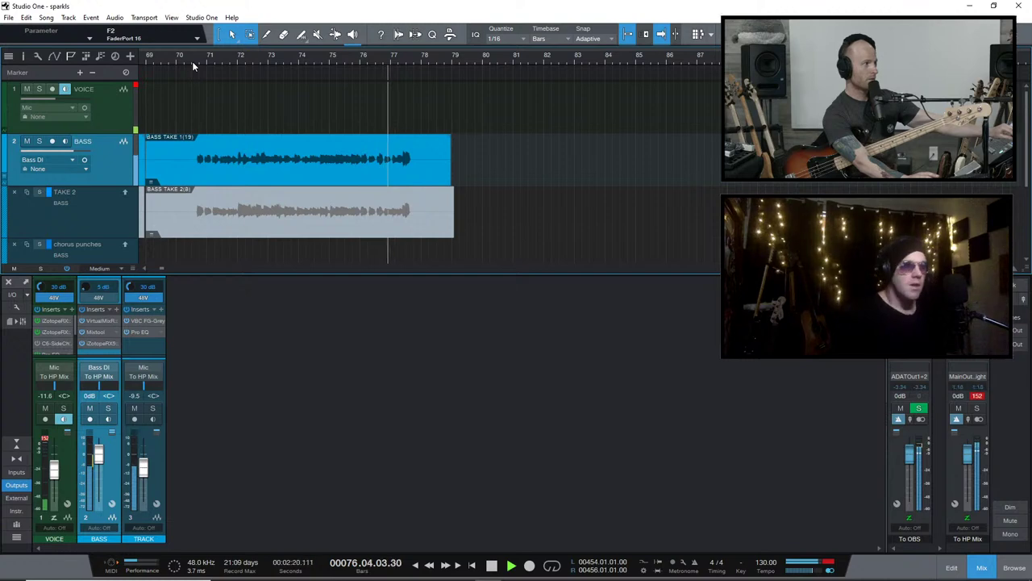
pyautogui.press('space')
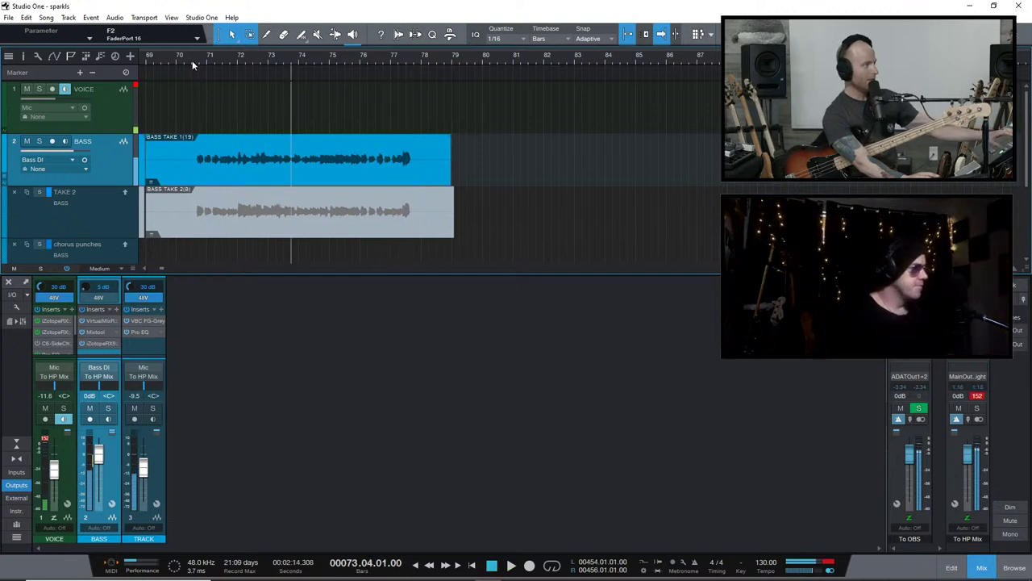
# Arm the BASS track and record two bass passes on TAKE 1 from bar 69 to about bar 79, keeping only the second
pyautogui.click(149, 58)
pyautogui.click(148, 56)
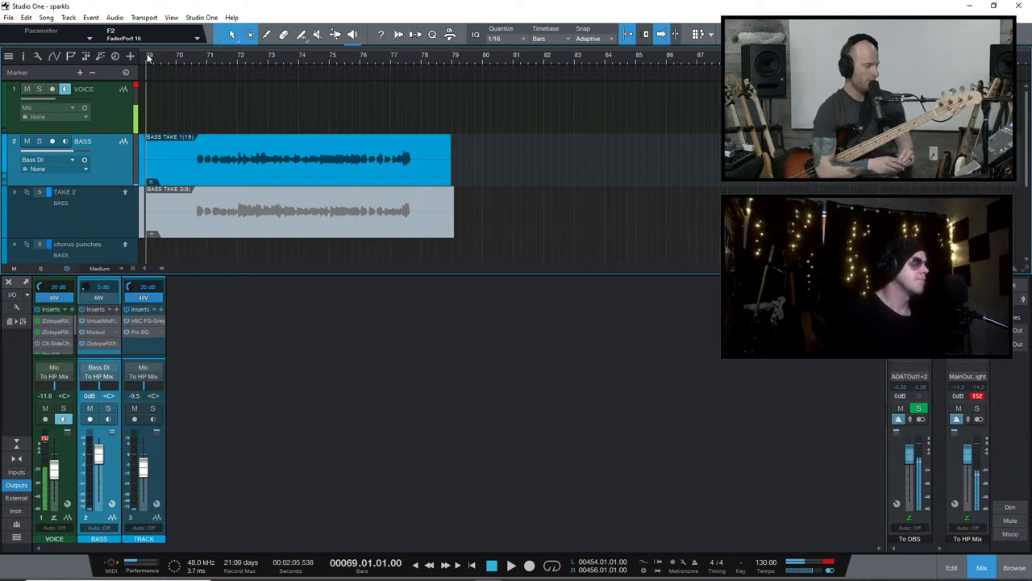
pyautogui.click(89, 419)
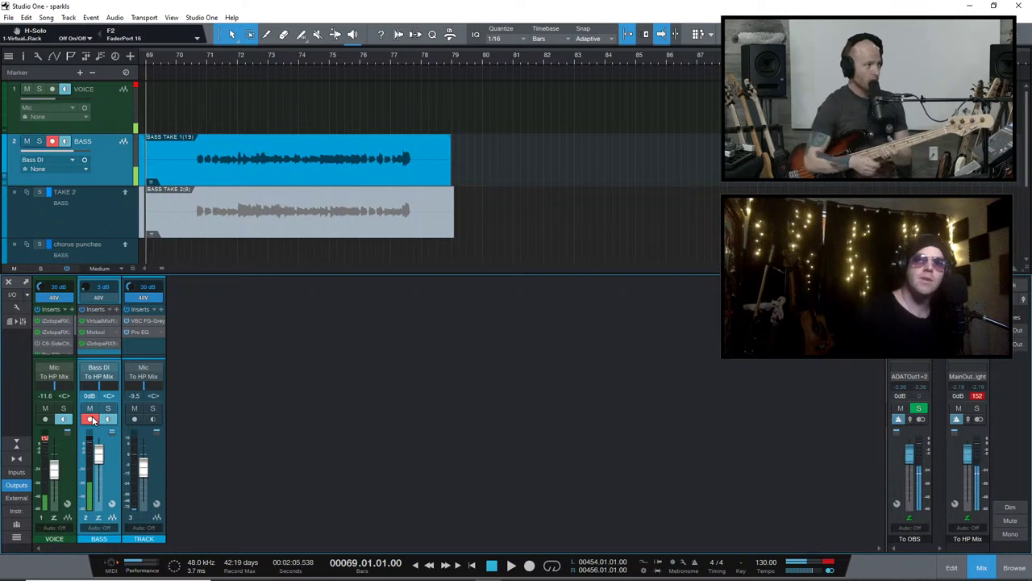
pyautogui.press('KP_Multiply')
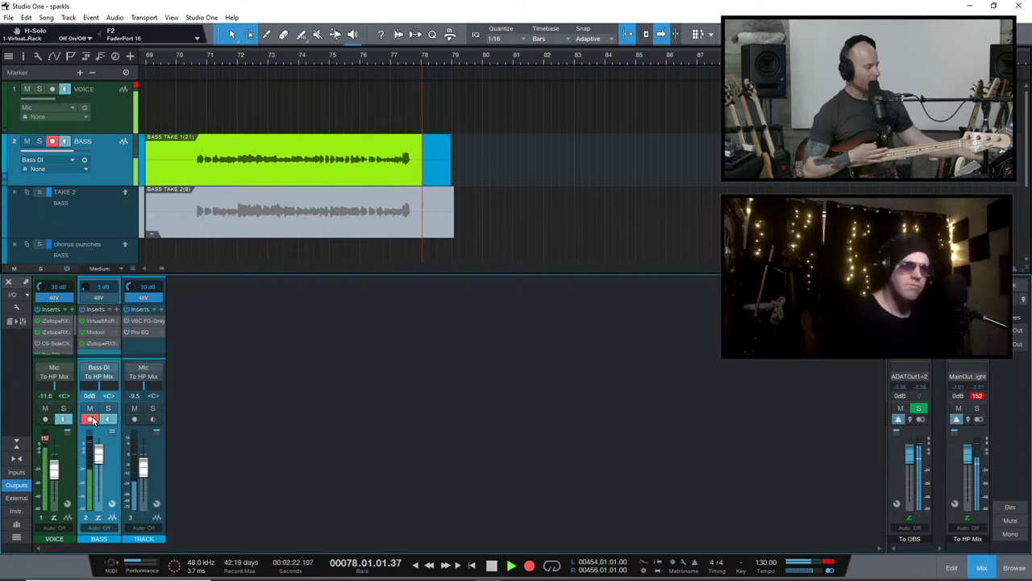
pyautogui.press('space')
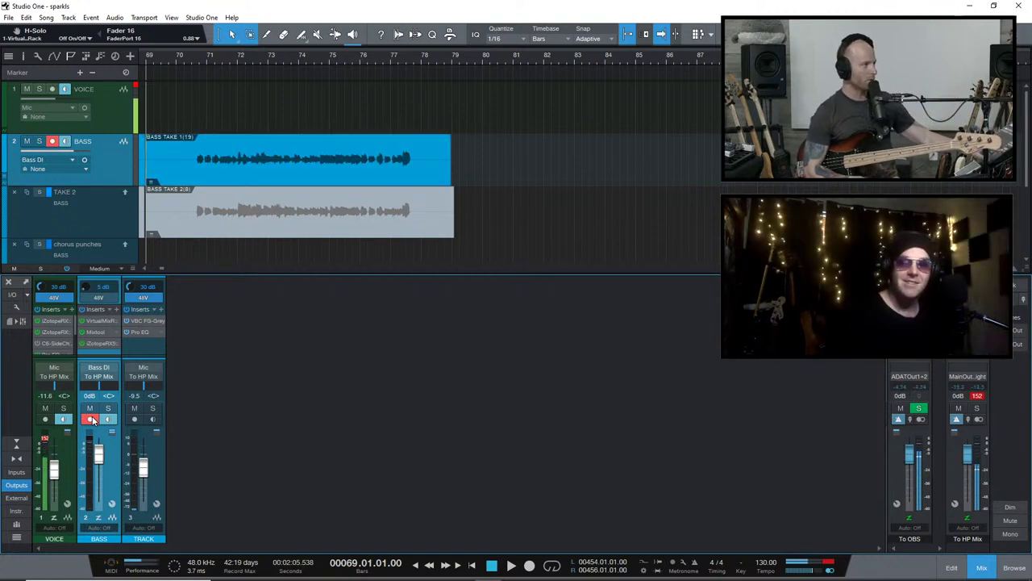
pyautogui.press('KP_Multiply')
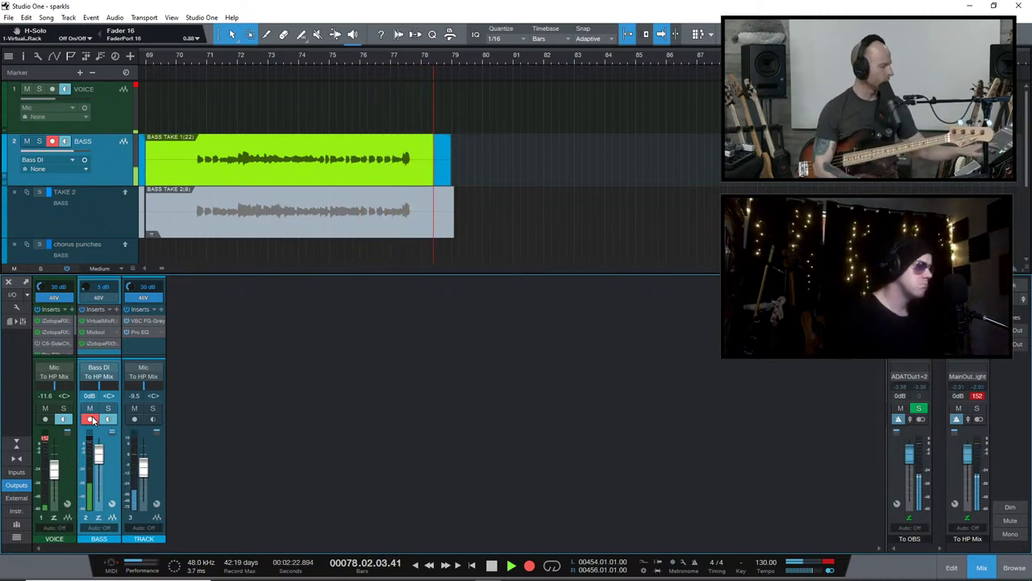
pyautogui.press('space')
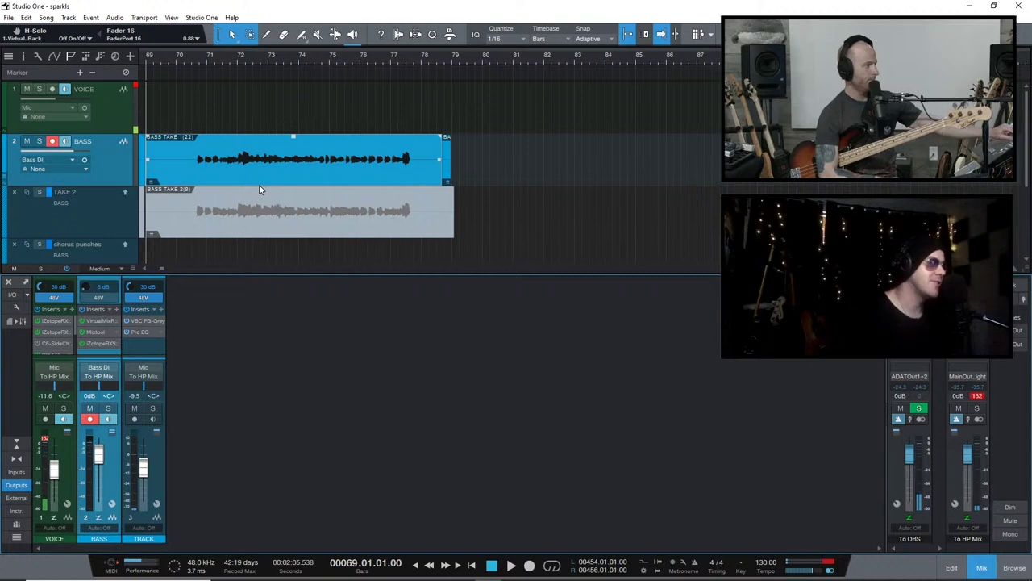
# Return to the song's start with the whole arrangement in view, and arm the VOICE track for recording
pyautogui.press('w')
pyautogui.press('w')
pyautogui.press('w')
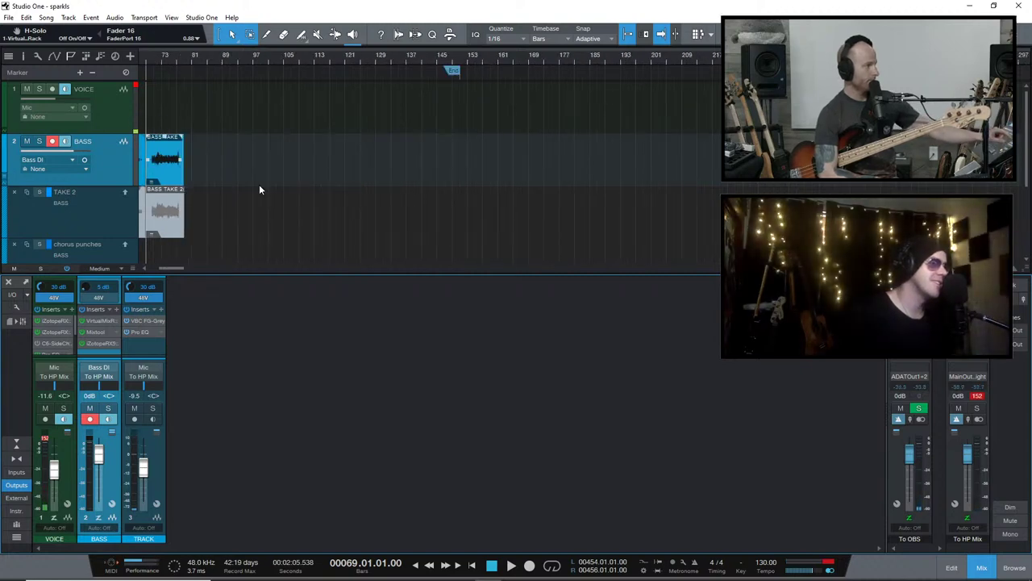
pyautogui.press('Home')
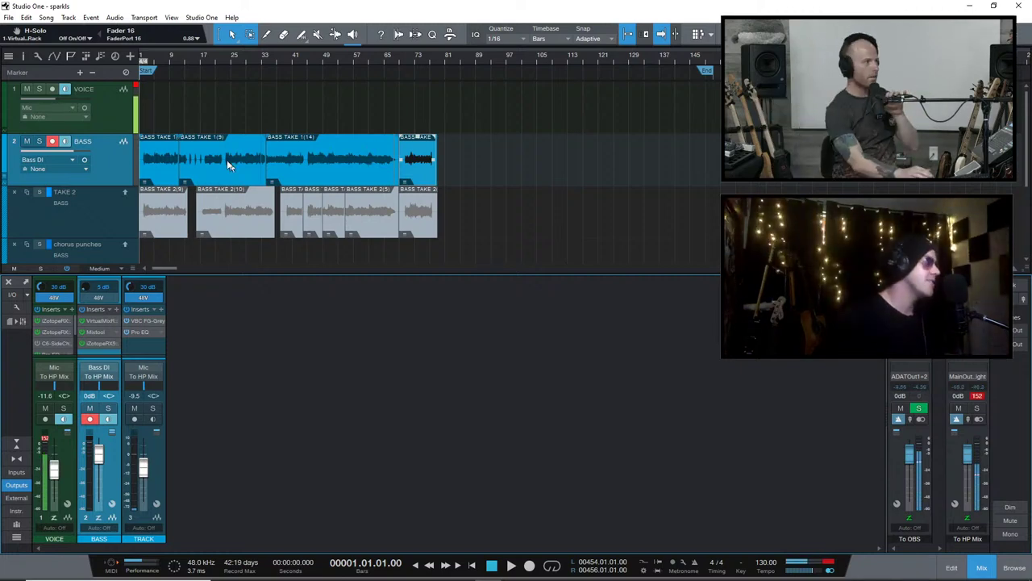
pyautogui.click(113, 107)
pyautogui.click(55, 88)
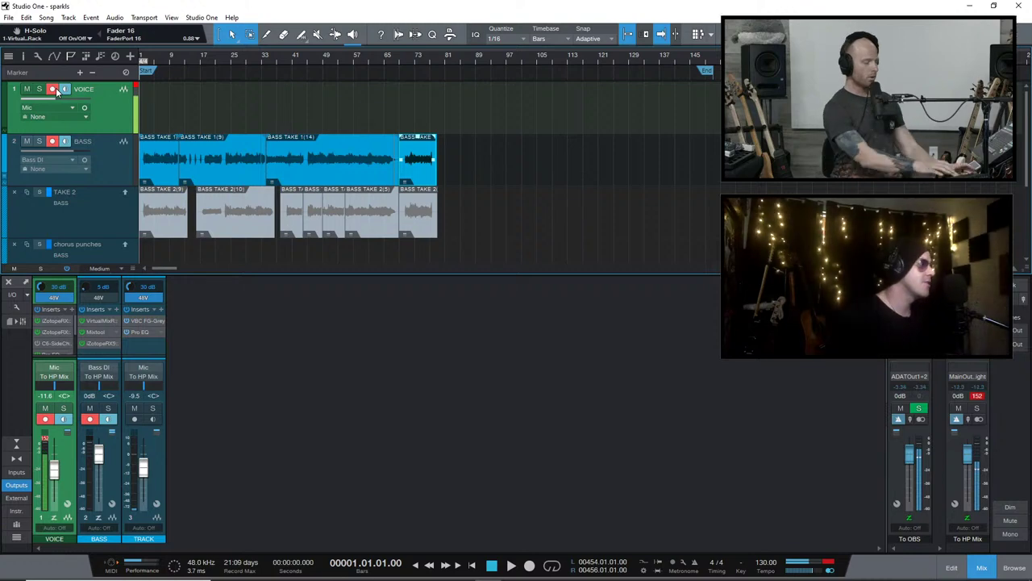
# Set the playback position to bar 70 and play the TAKE 1 bass ending twice, each time to about bar 76
pyautogui.press('e')
pyautogui.press('e')
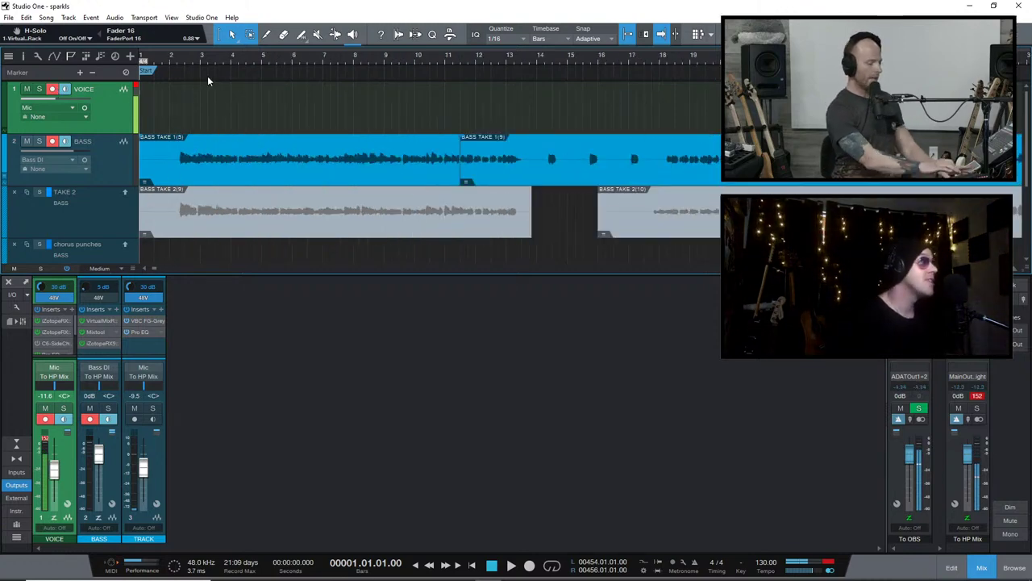
pyautogui.press('w')
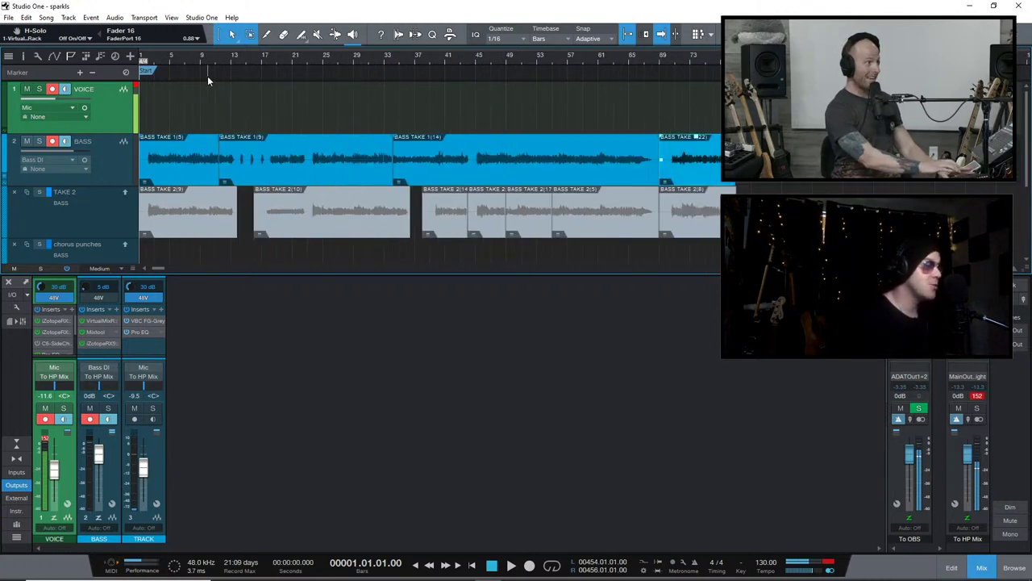
pyautogui.click(169, 64)
pyautogui.press('w')
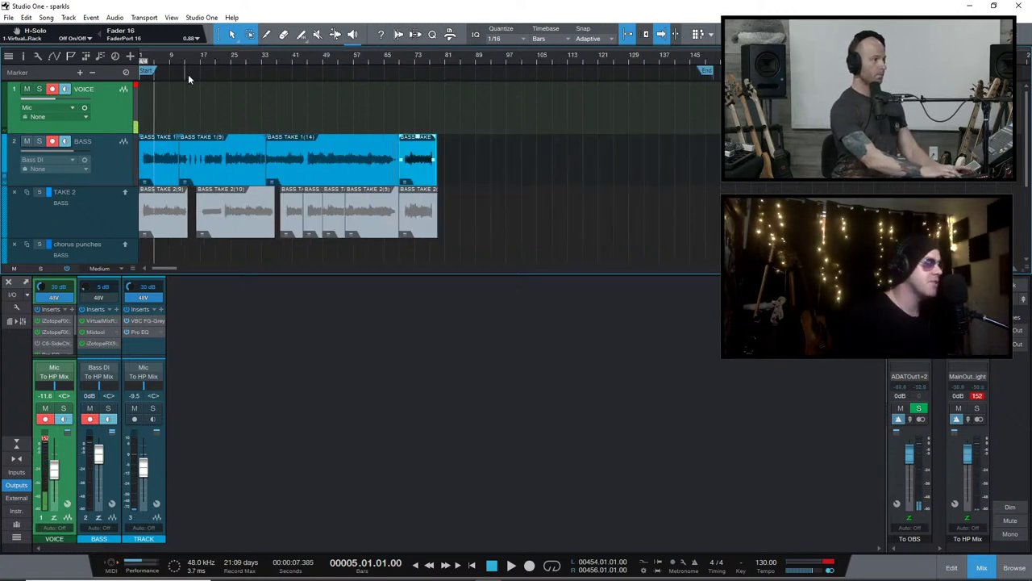
pyautogui.click(401, 60)
pyautogui.press('e')
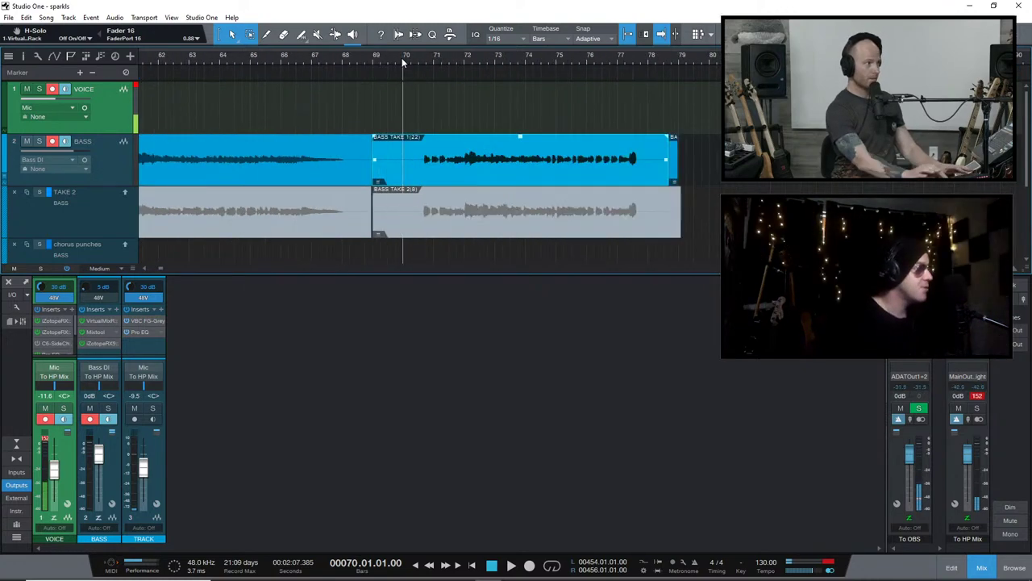
pyautogui.press('space')
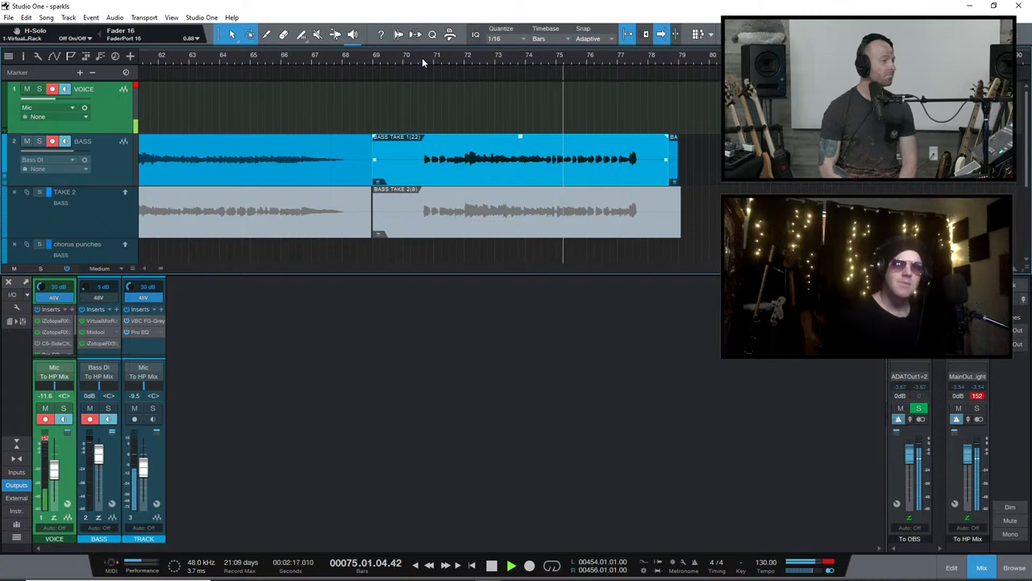
pyautogui.press('space')
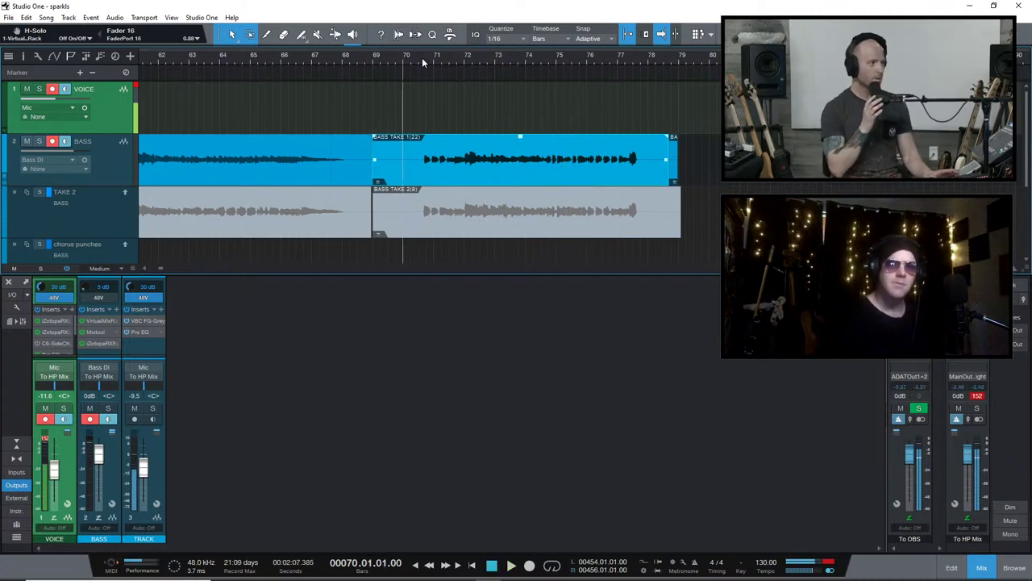
pyautogui.press('space')
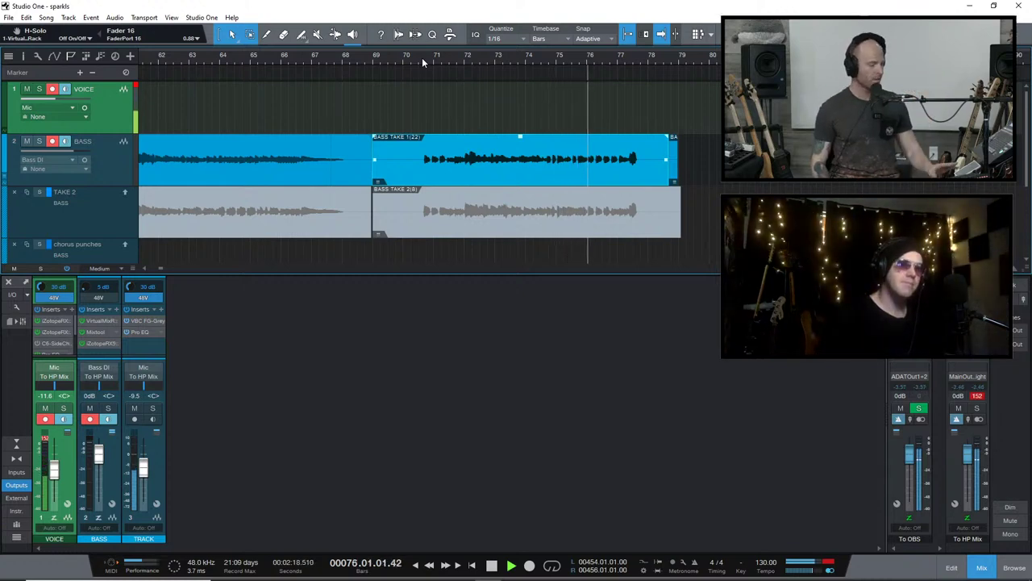
pyautogui.press('space')
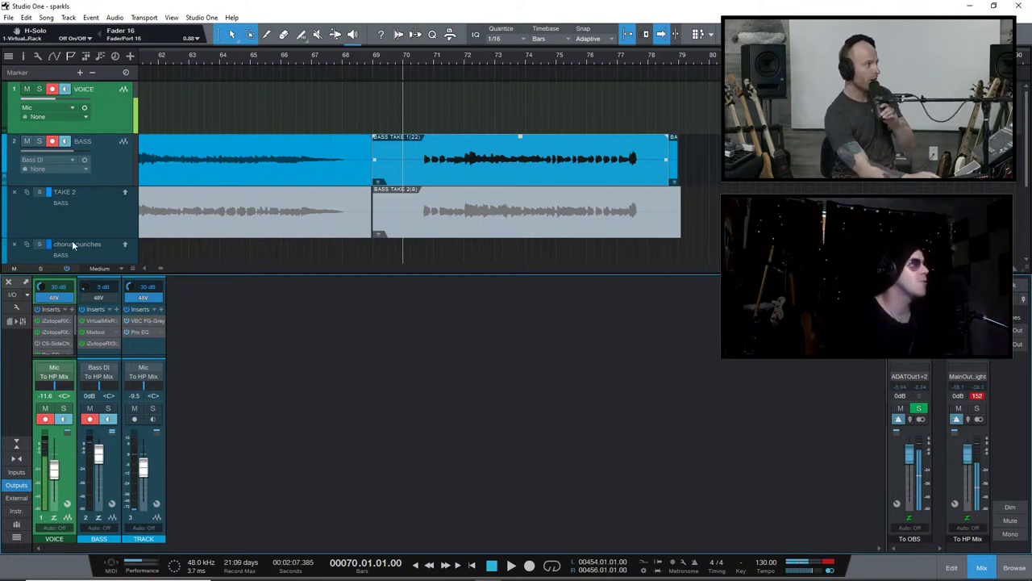
# Disarm the BASS track and add a new layer to the VOICE track
pyautogui.click(55, 141)
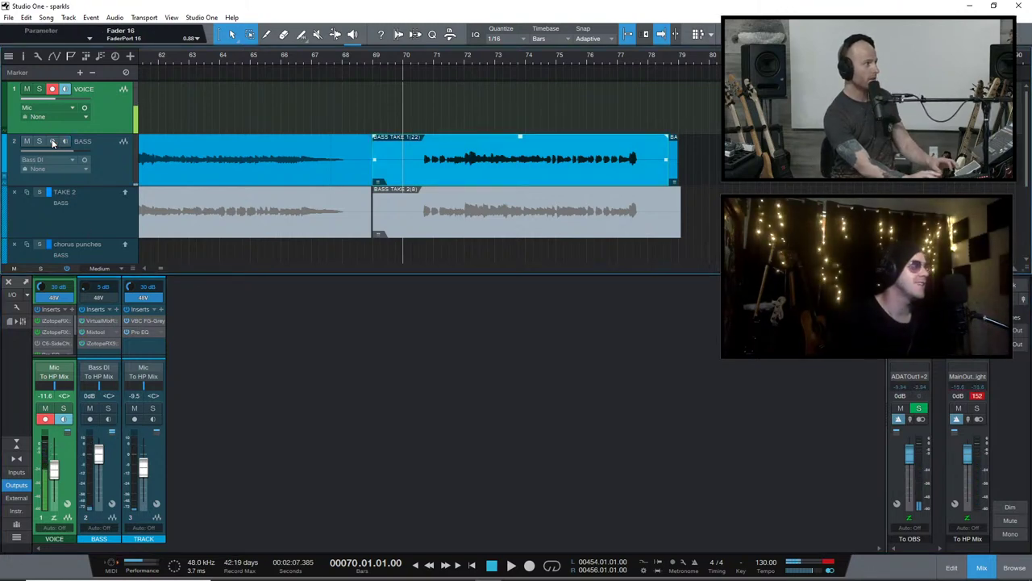
pyautogui.rightClick(113, 128)
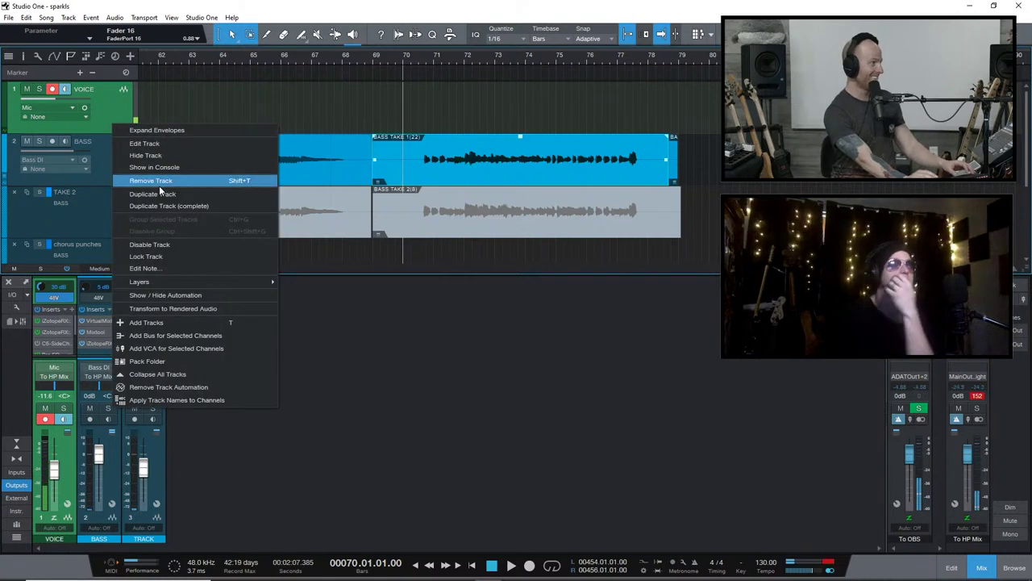
pyautogui.moveTo(259, 284)
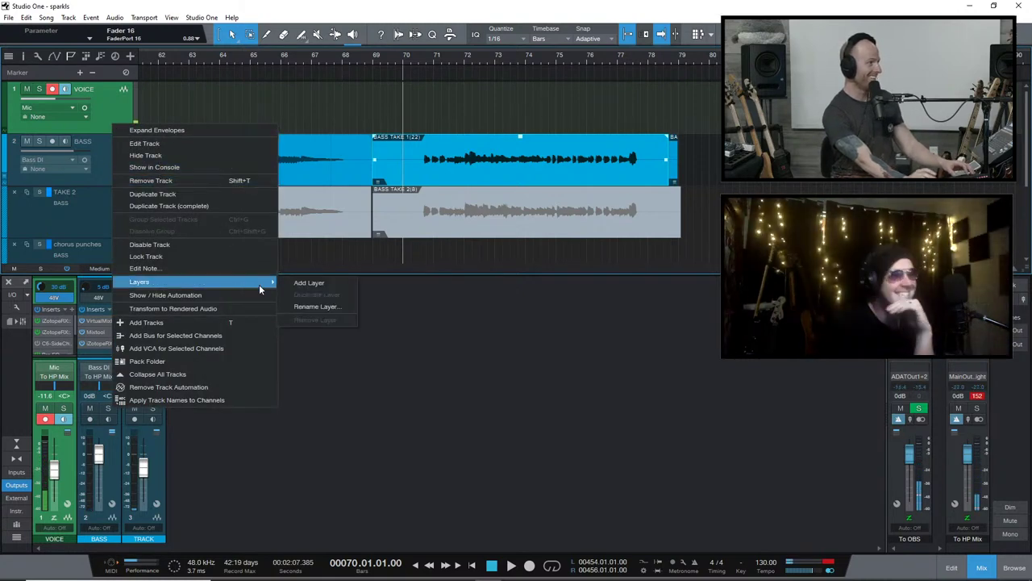
pyautogui.click(319, 283)
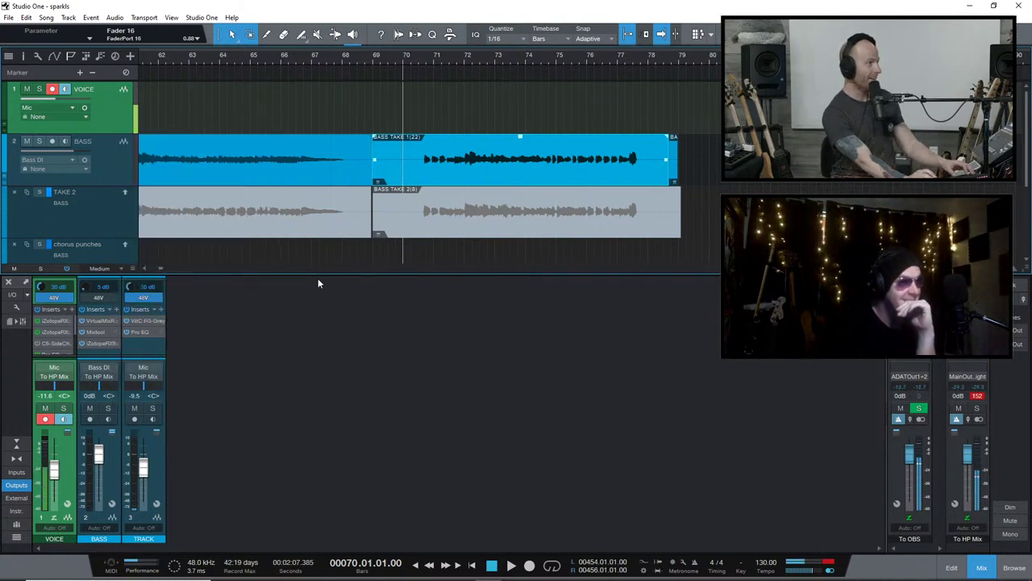
# Expand the VOICE track's layers and make Layer 1 the active one
pyautogui.rightClick(110, 117)
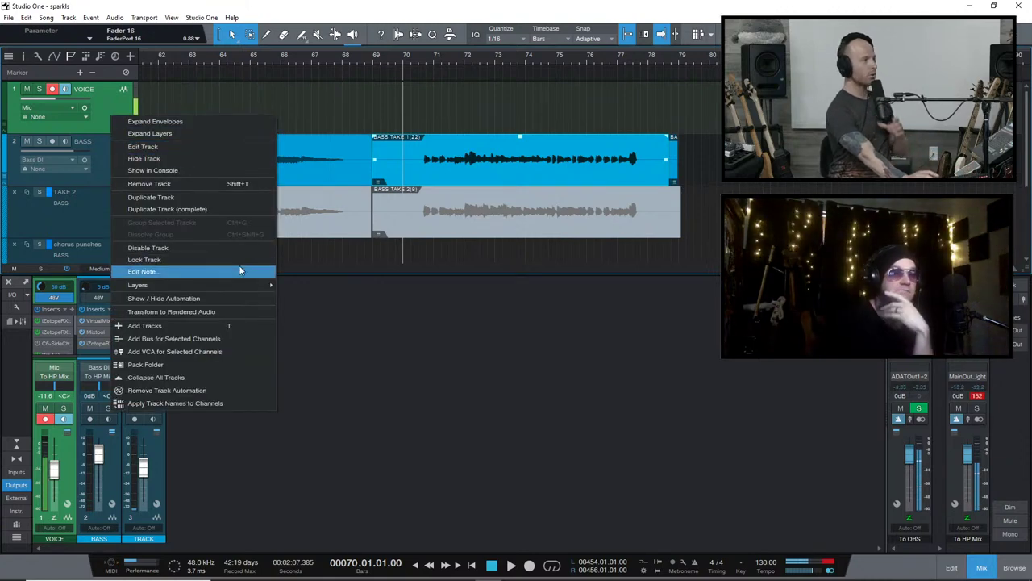
pyautogui.click(203, 134)
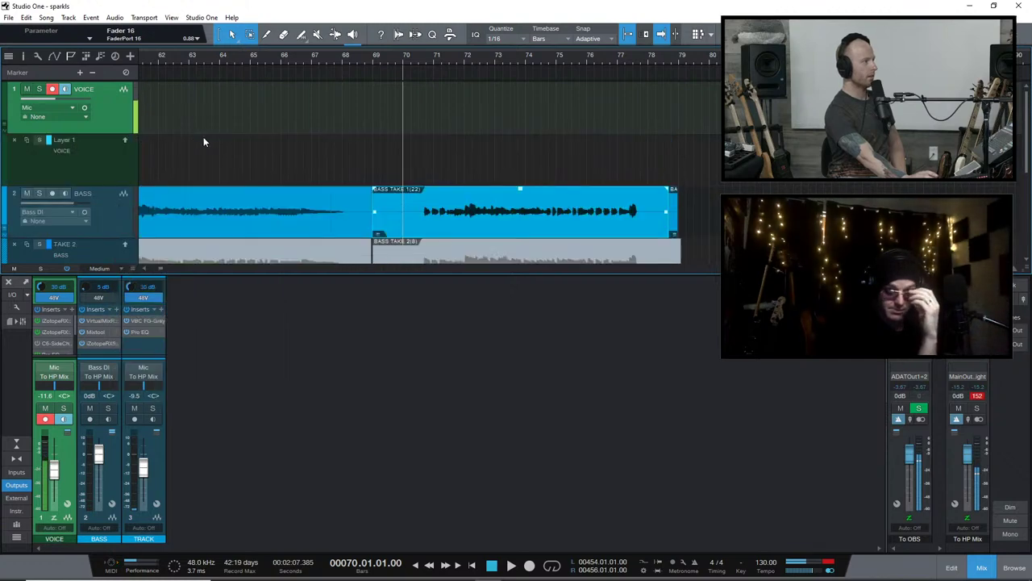
pyautogui.click(127, 141)
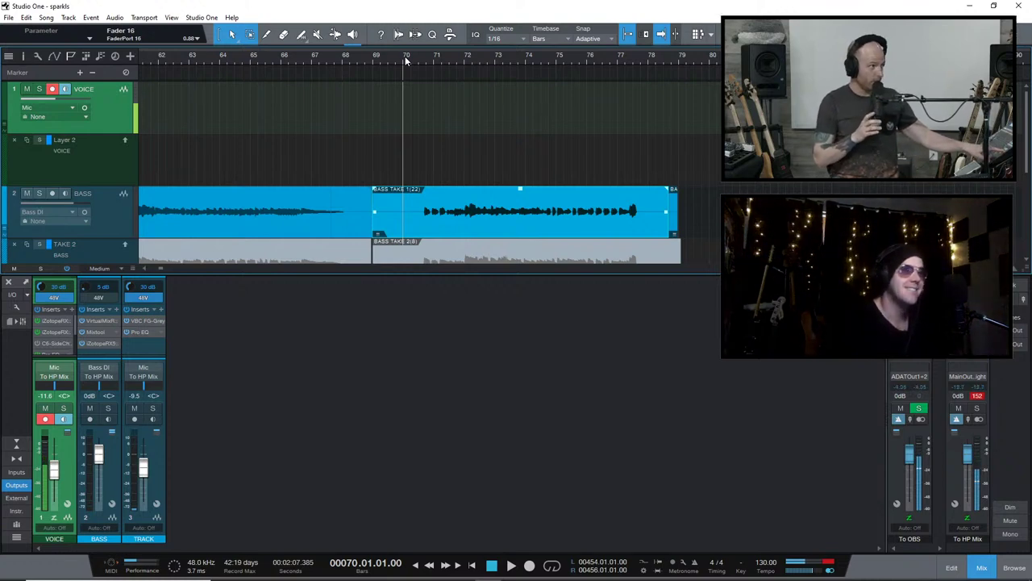
# Record vocal passes on the VOICE track's Layer 1 from bar 70 to about bar 77, lowering the microphone gain to 24 dB
pyautogui.press('KP_Multiply')
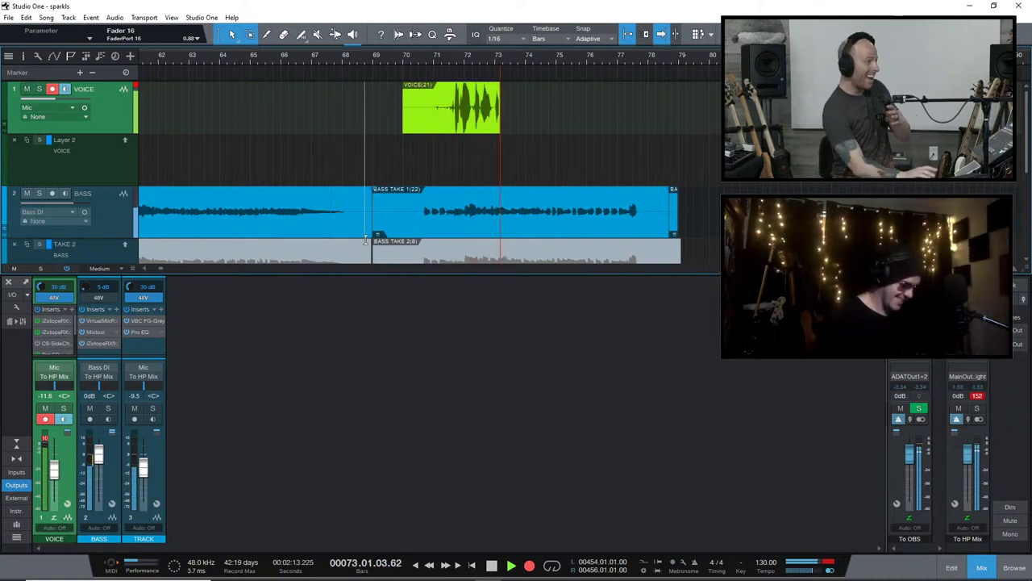
pyautogui.scroll(-3, 44, 296)
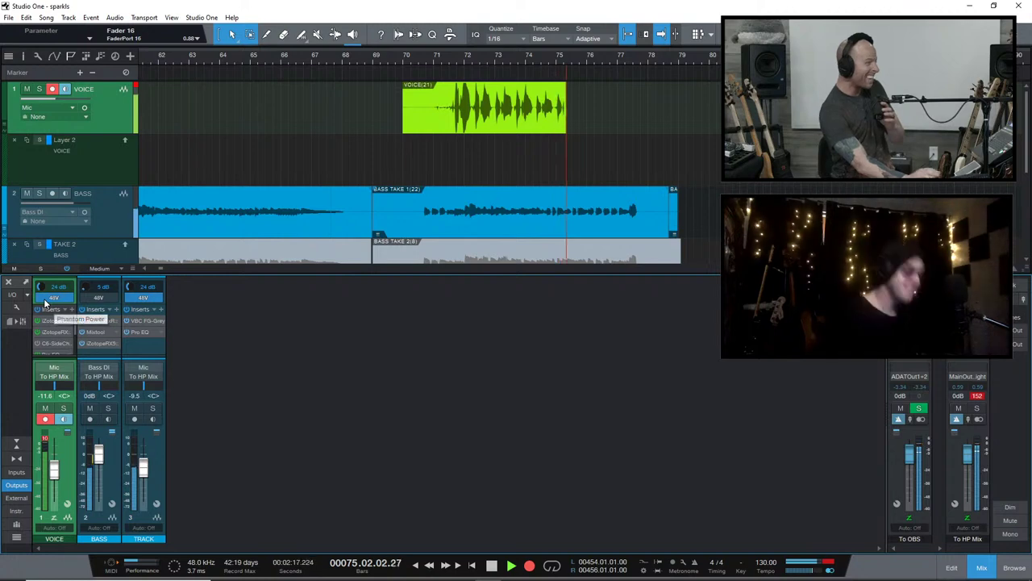
pyautogui.press('space')
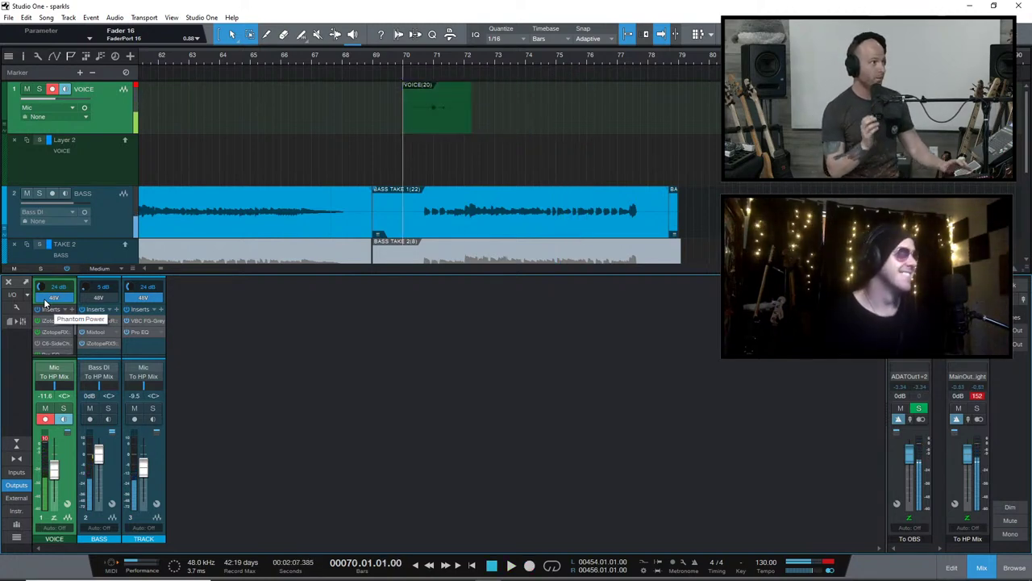
pyautogui.press('KP_Multiply')
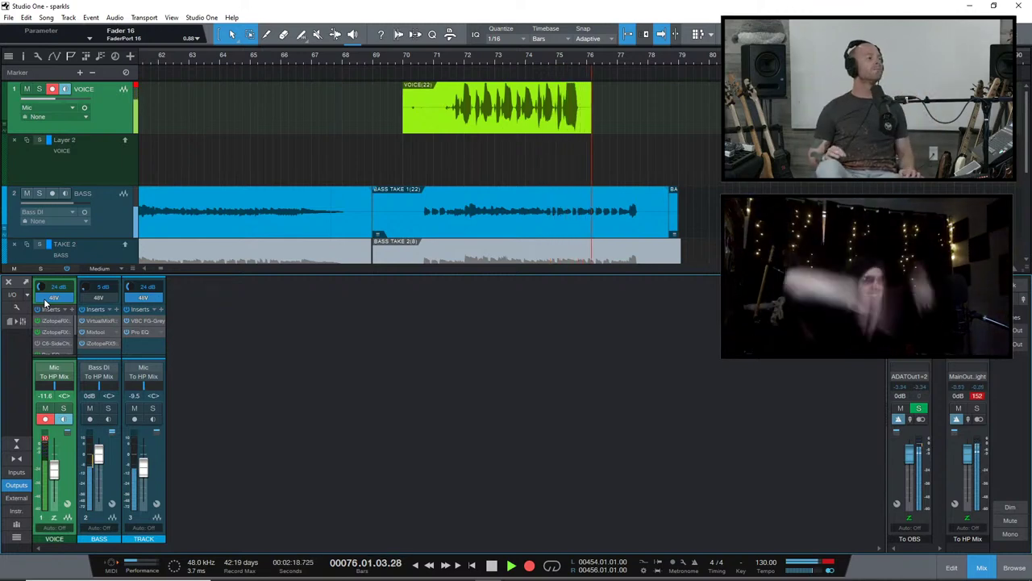
pyautogui.press('space')
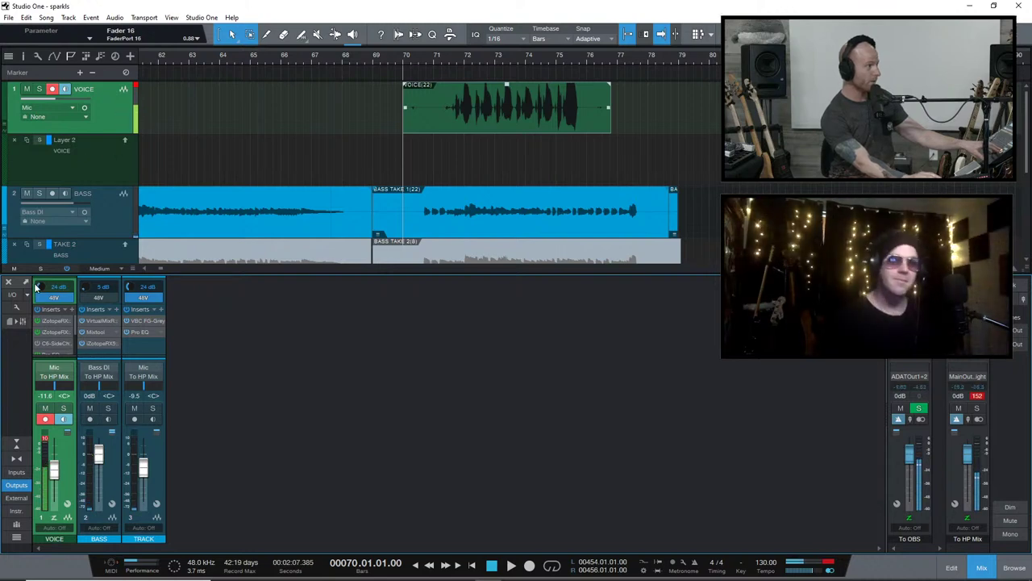
# Lower the microphone gain to 18 dB and record a new vocal pass on Layer 1 from bar 70 to about bar 77
pyautogui.scroll(-1, 39, 289)
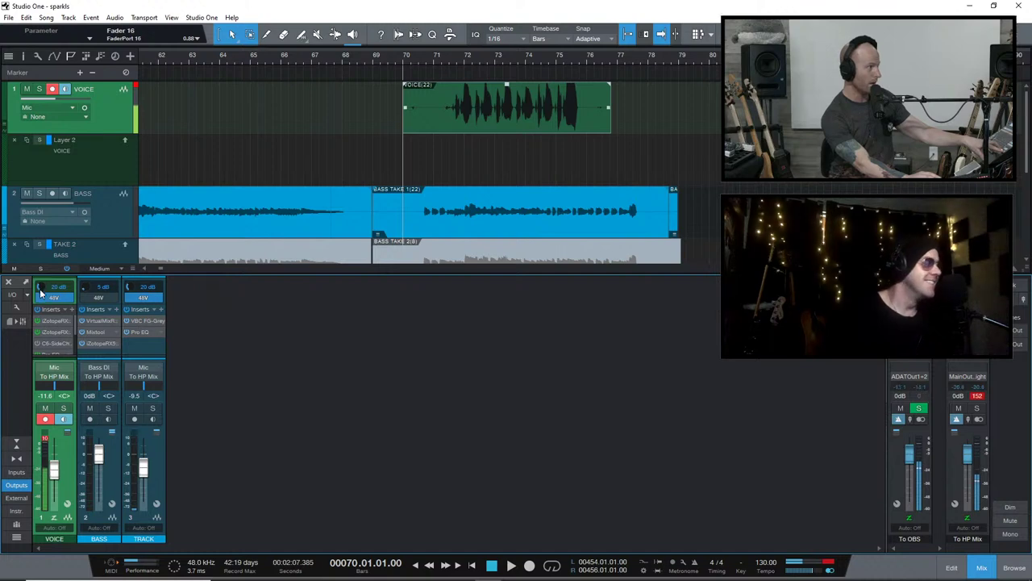
pyautogui.press('KP_Multiply')
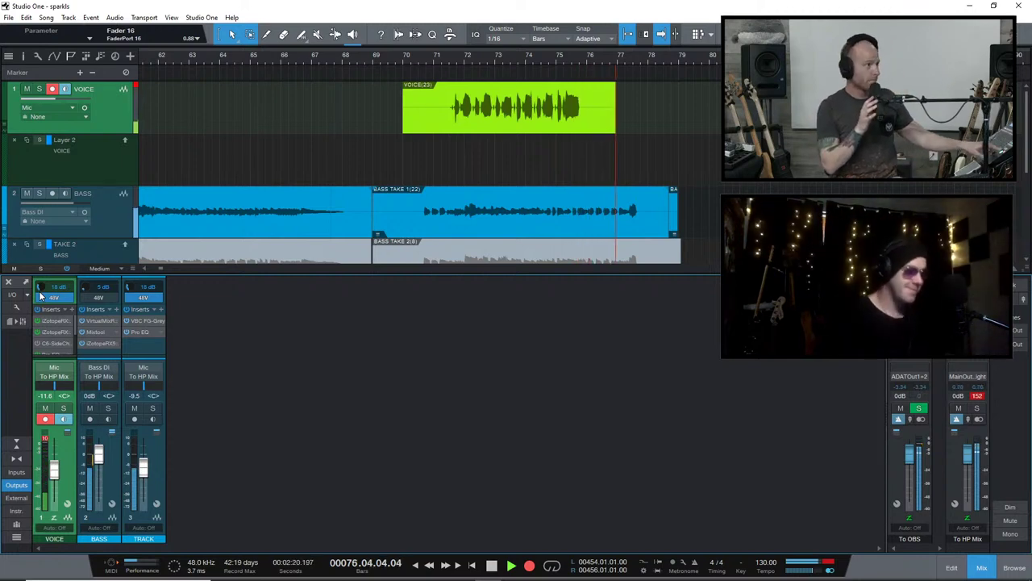
pyautogui.press('space')
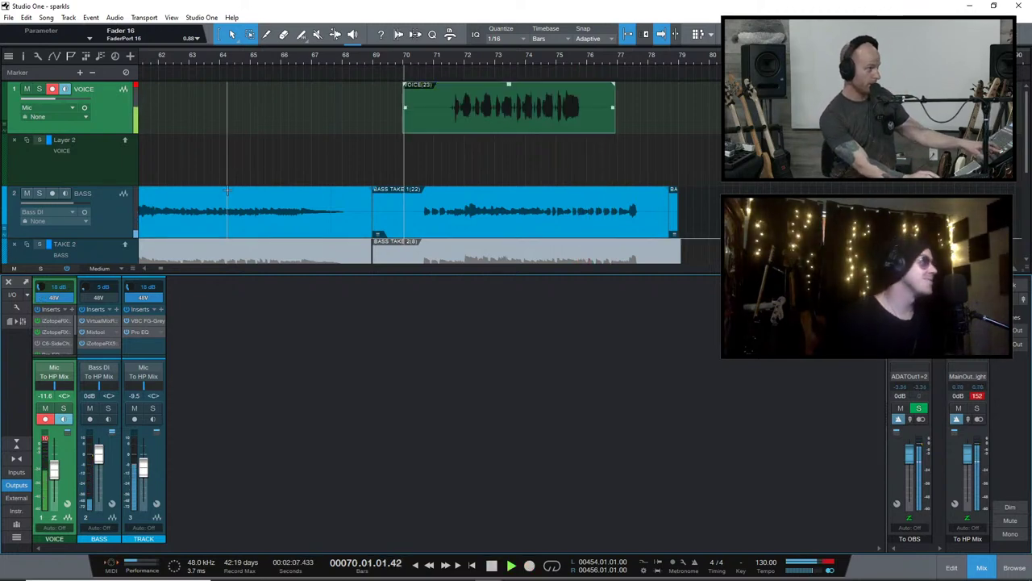
# Activate Layer 2 on the armed VOICE track and raise the microphone gain to 27 dB
pyautogui.click(52, 89)
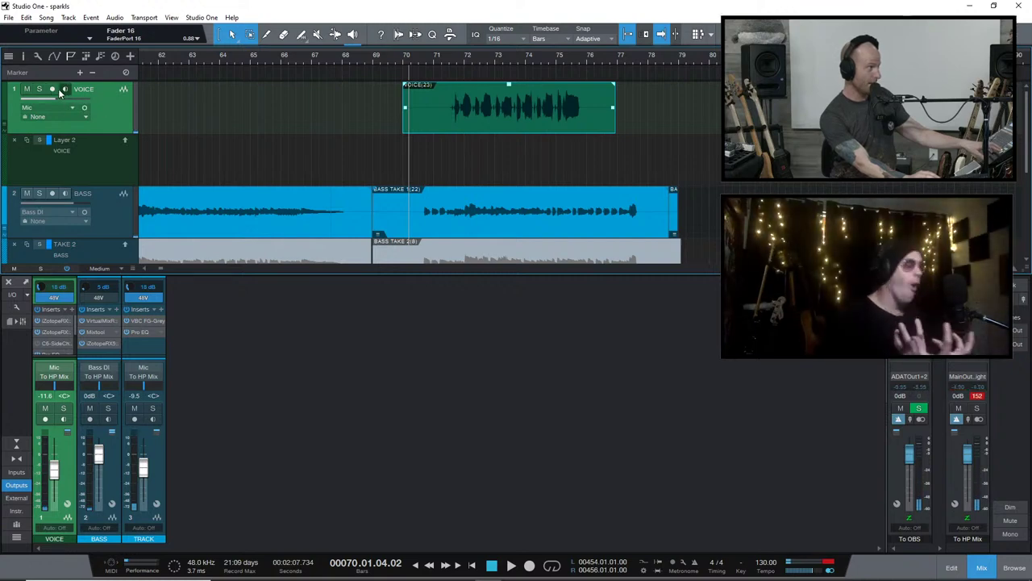
pyautogui.click(55, 88)
pyautogui.click(52, 89)
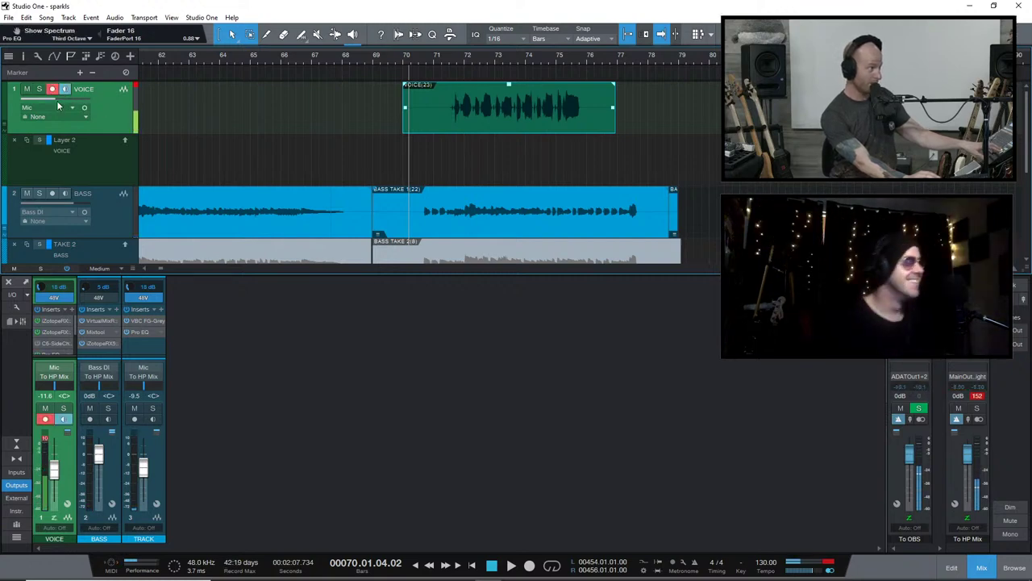
pyautogui.click(125, 141)
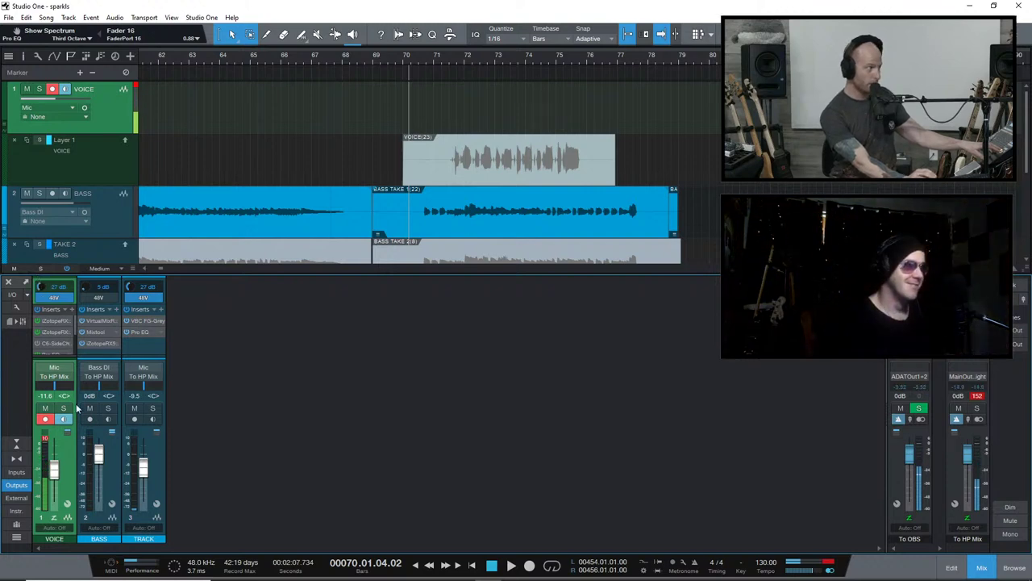
# Lower the VOICE fader to -13.2 dB and record a vocal pass on Layer 2 from bar 70 to about bar 76
pyautogui.moveTo(53, 467); pyautogui.dragTo(53, 472)
pyautogui.press('KP_Multiply')
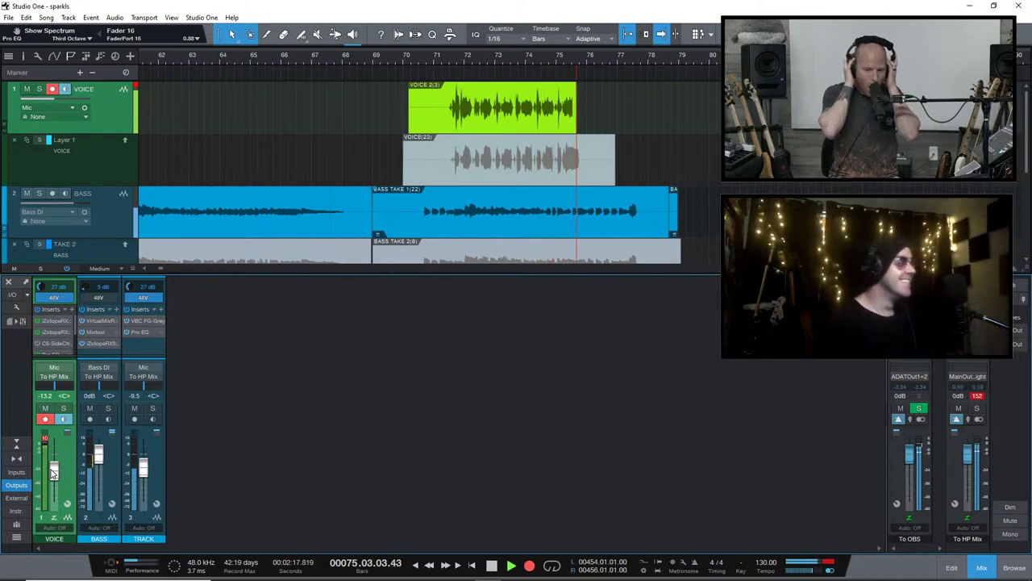
pyautogui.press('space')
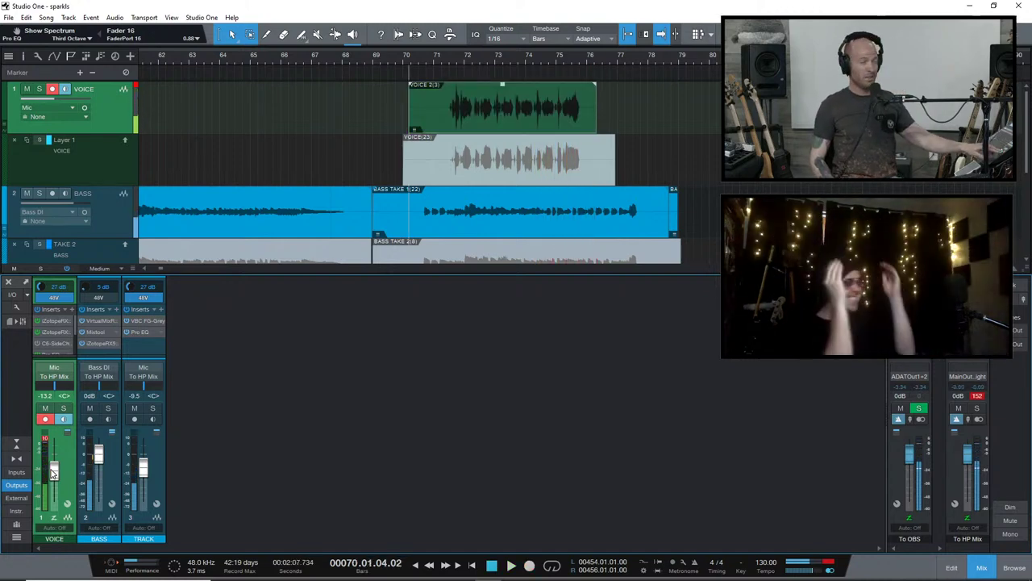
# Disarm the VOICE track and play back its Layer 2 take from bar 70, first soloed and finally within the full mix
pyautogui.press('space')
pyautogui.press('space')
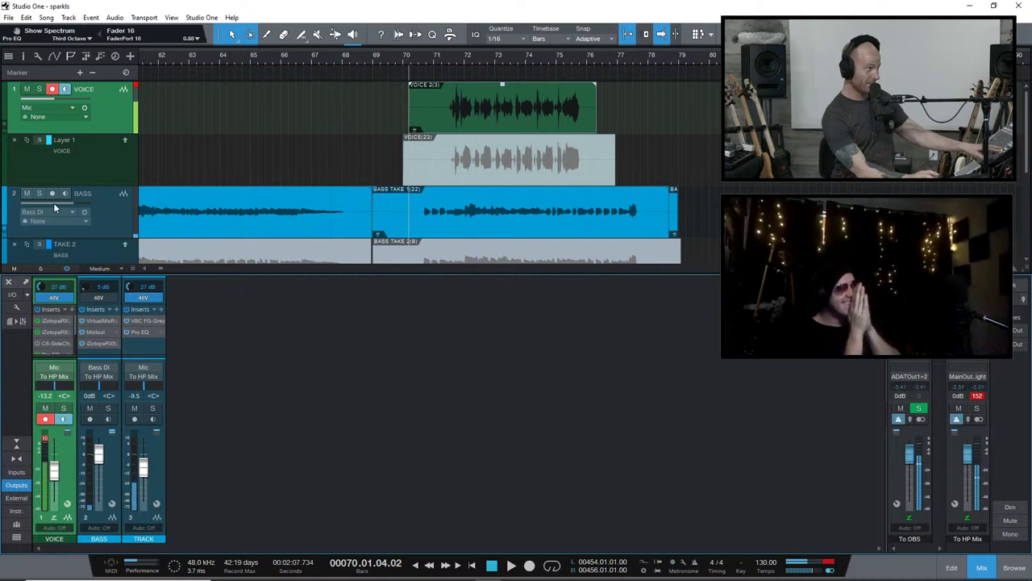
pyautogui.click(52, 89)
pyautogui.click(39, 89)
pyautogui.press('space')
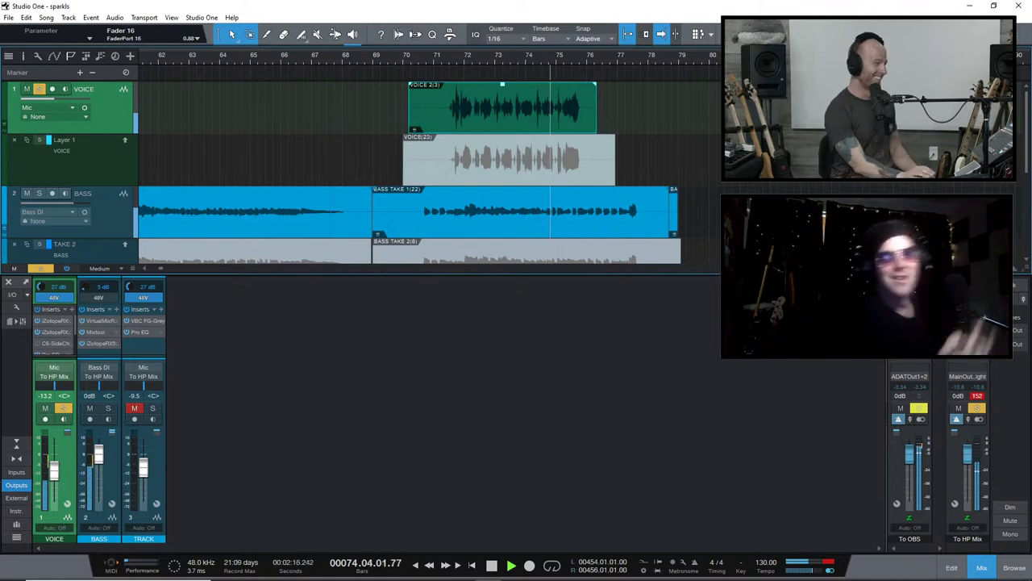
pyautogui.click(65, 409)
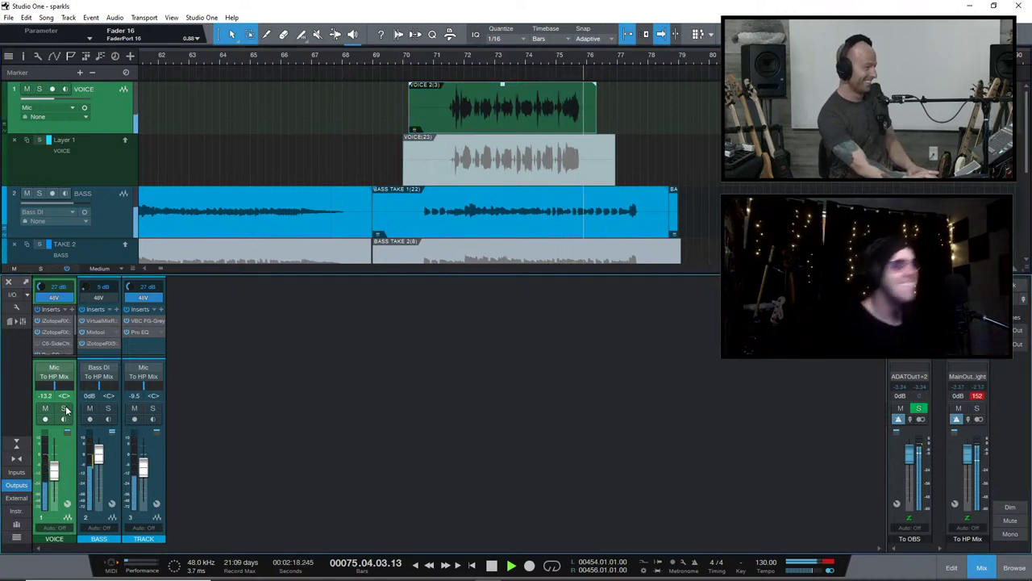
pyautogui.press('space')
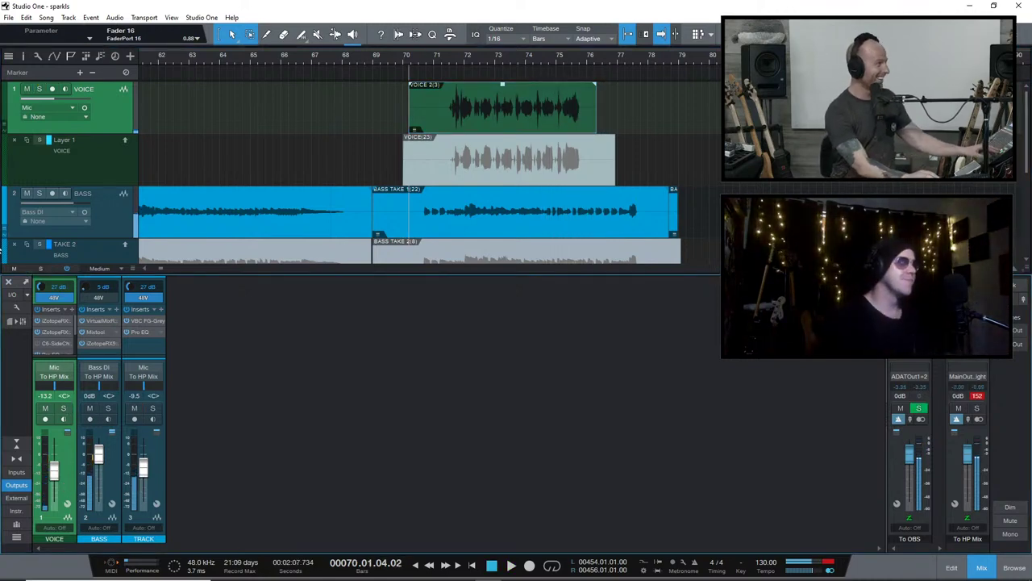
# Arm the VOICE track again and reset the clip indicator on the To HP Mix output
pyautogui.click(51, 89)
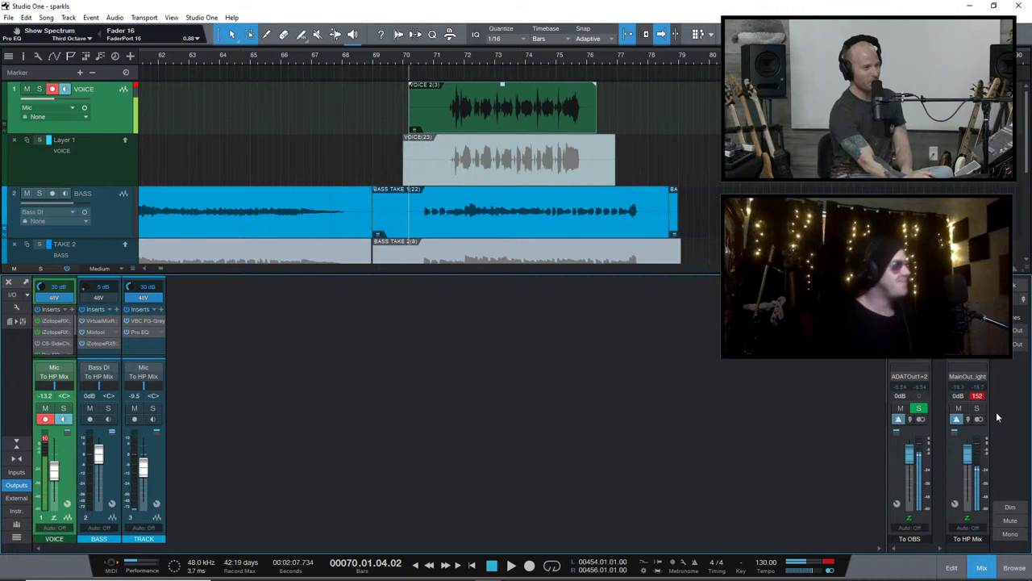
pyautogui.click(977, 395)
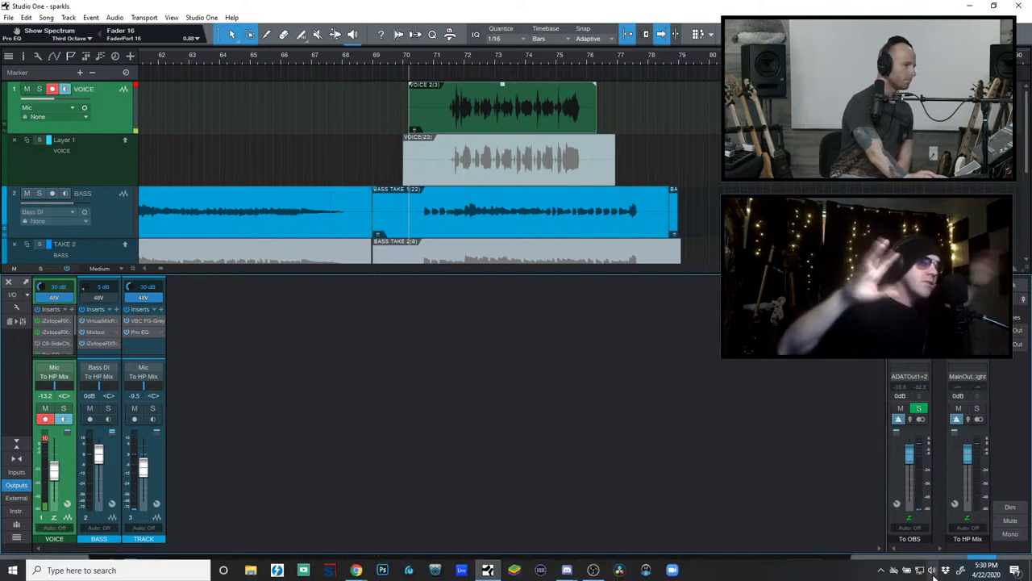
# Lower the Windows playback volume of Main OUT (PreSonus Quantum) to 34
pyautogui.click(932, 570)
pyautogui.moveTo(920, 547); pyautogui.dragTo(916, 547)
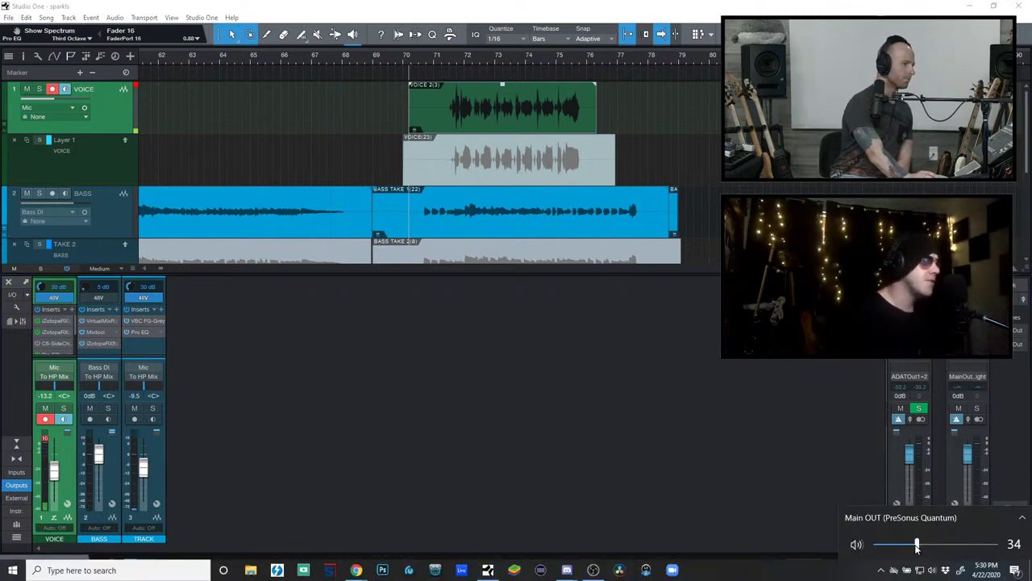
pyautogui.click(635, 516)
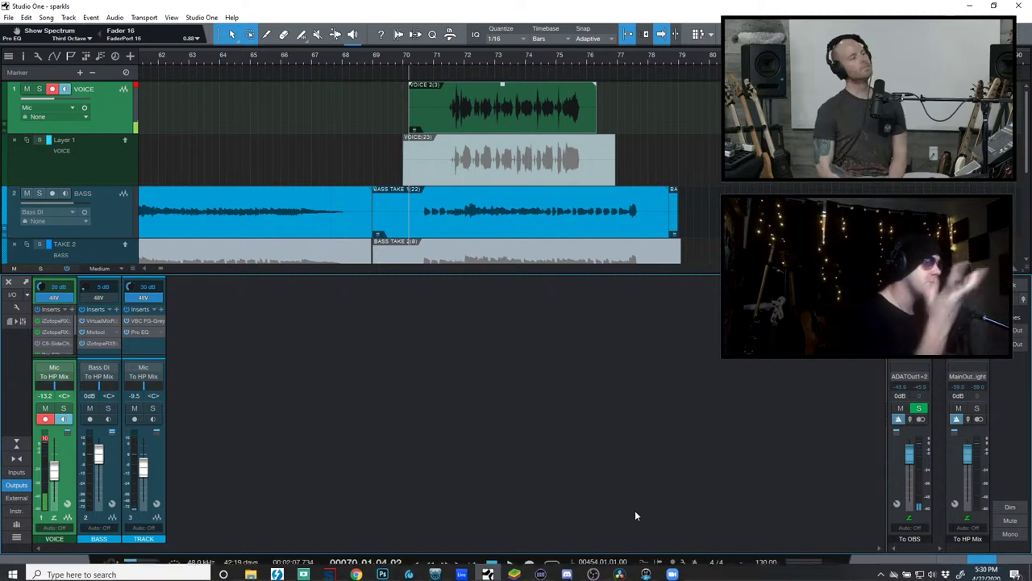